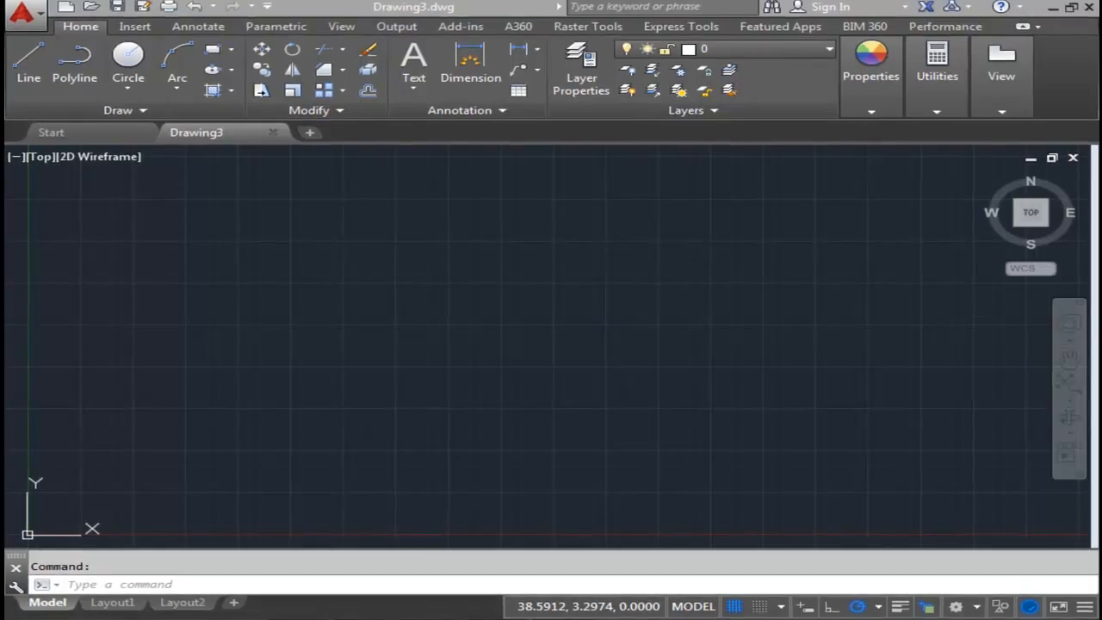
- Set the model space limits with the lower-left corner at 0,0 and the upper-right corner at 17,11
type("LIMi")
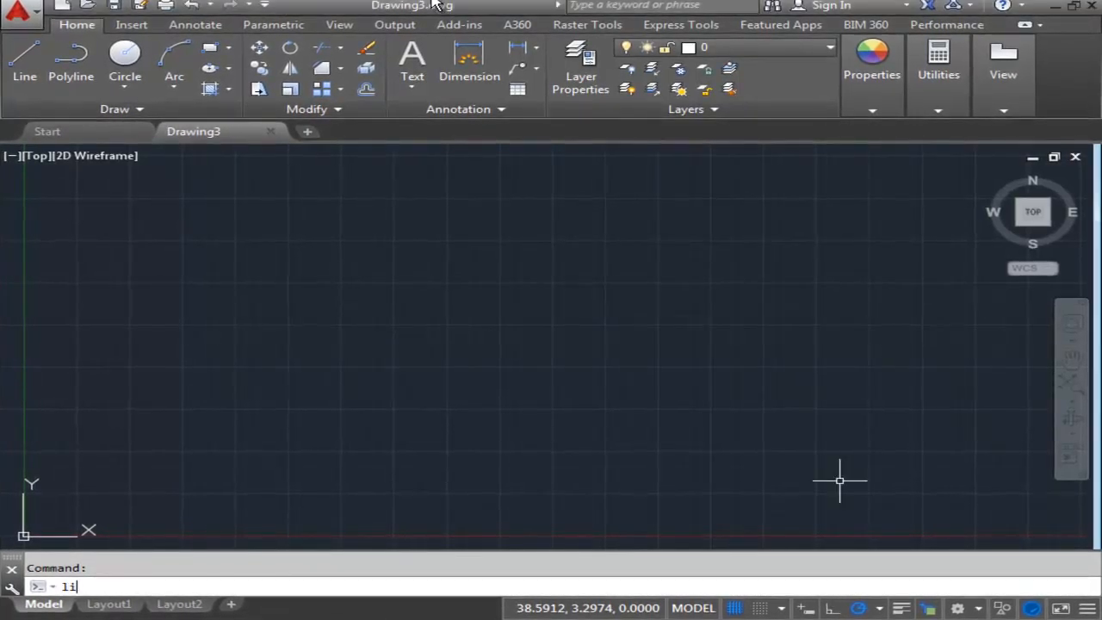
type("TS")
key("Return")
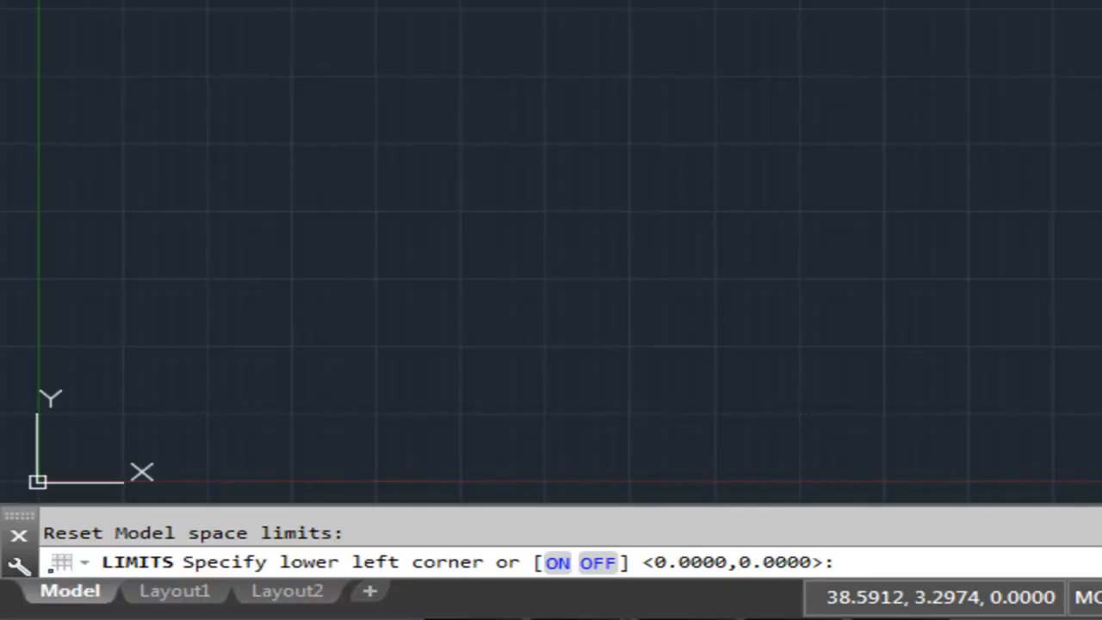
key("Return")
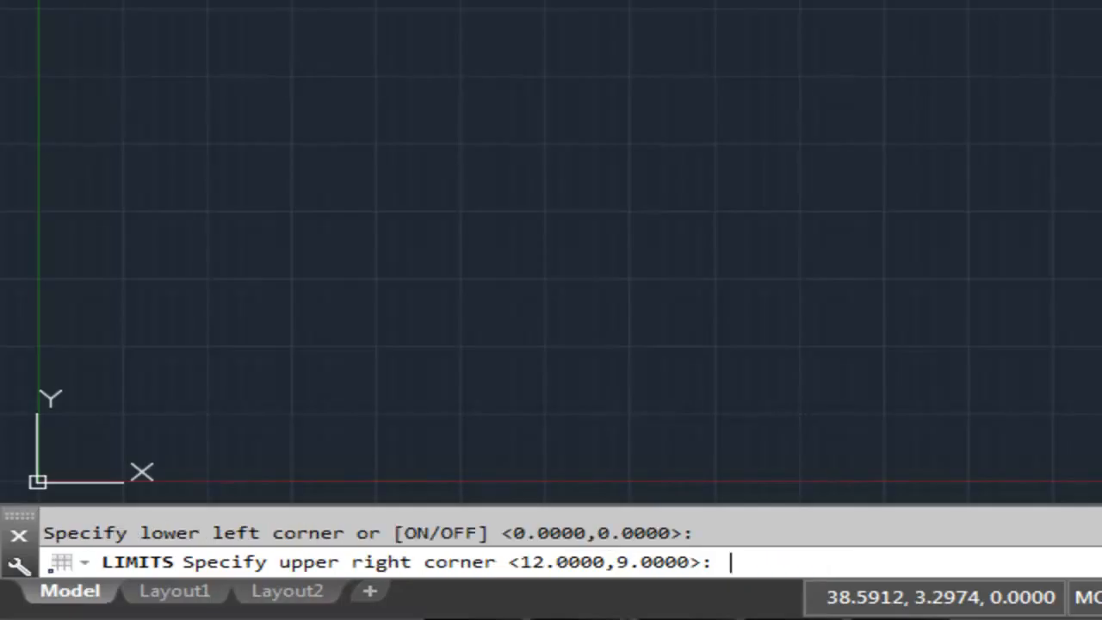
type("17,11")
key("Return")
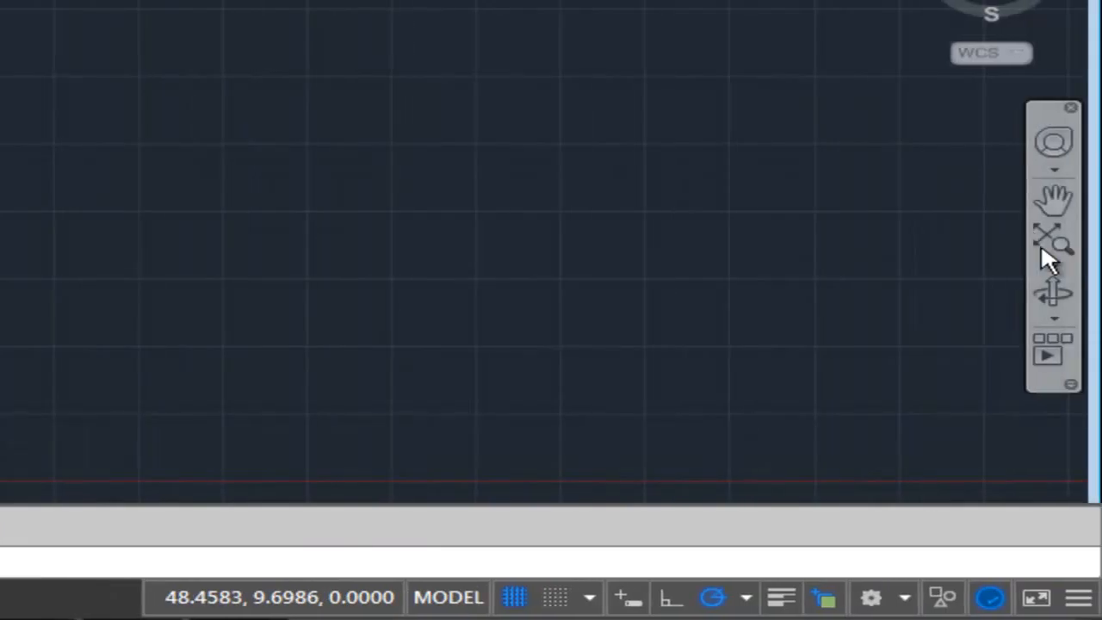
- Fit the full drawing limits in the view with Zoom All
left_click(1061, 269)
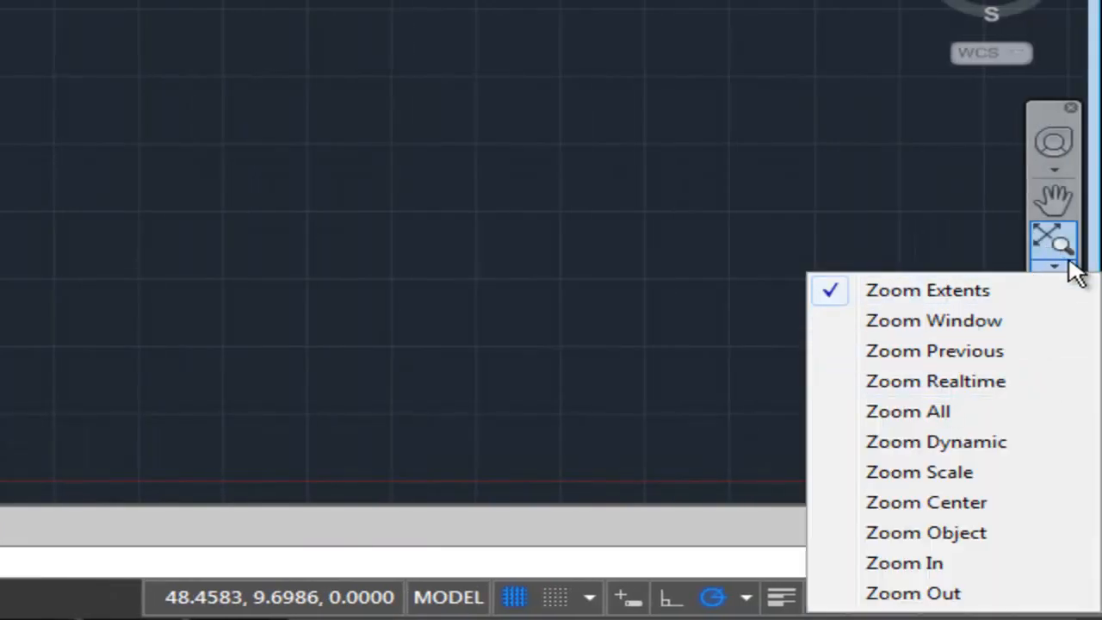
left_click(1051, 107)
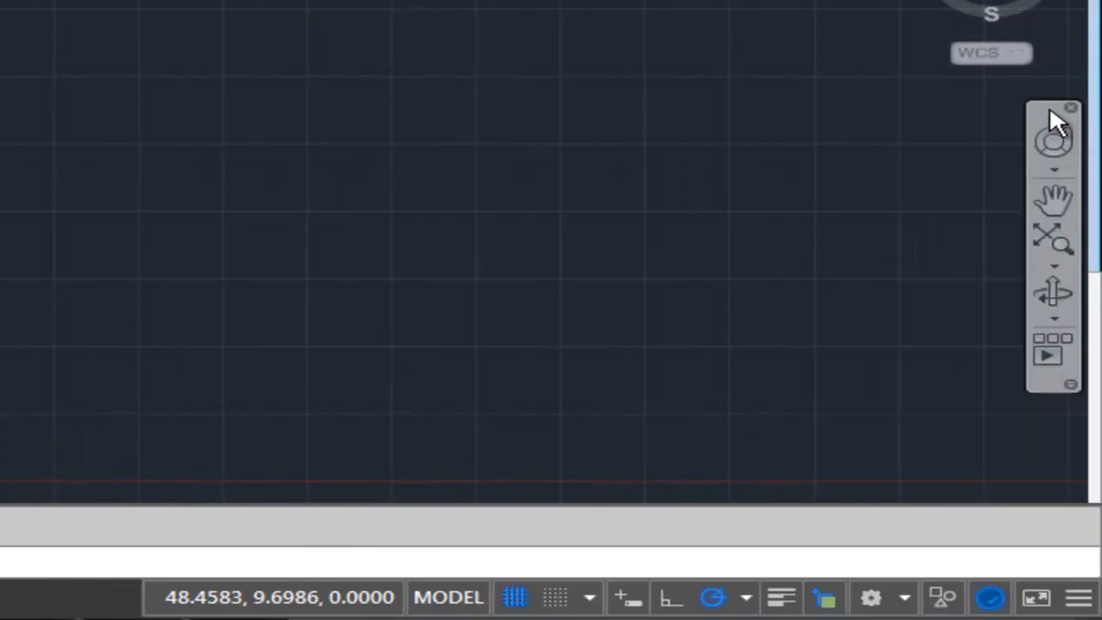
left_click(1048, 266)
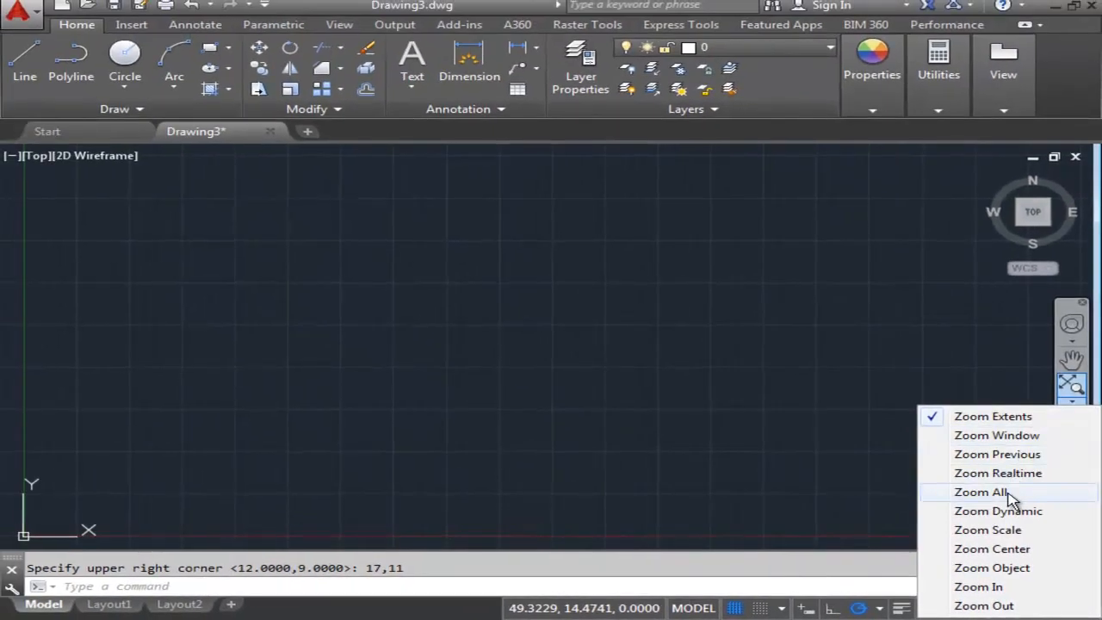
left_click(913, 416)
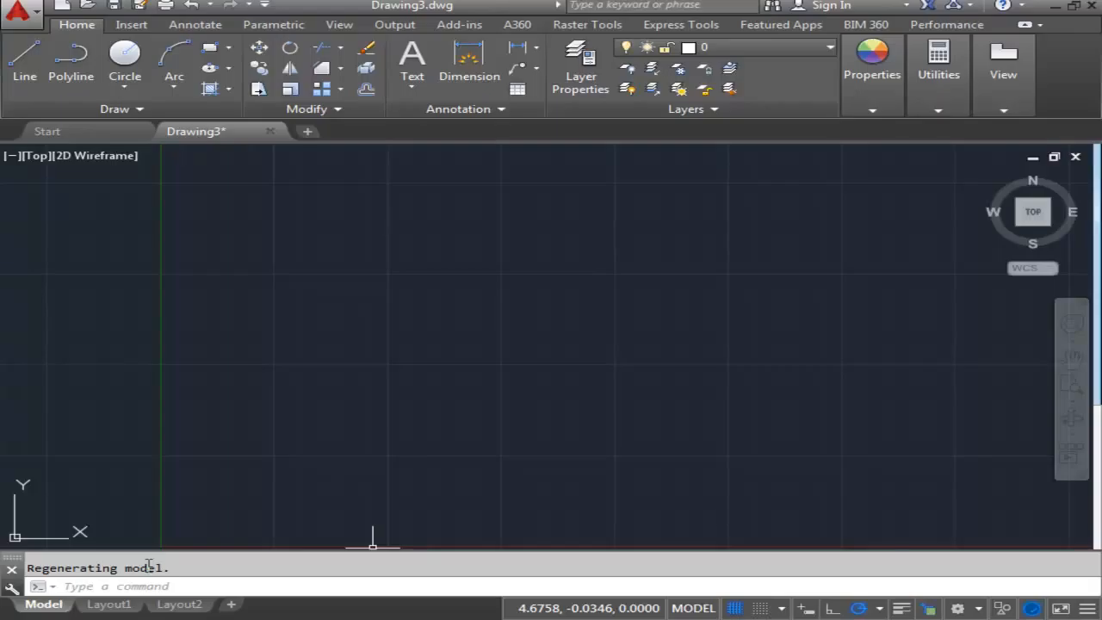
- Draw a rectangle from first corner .5,.5 with a length of 16 and a width of 10, extending up and to the right
type("Rectangle")
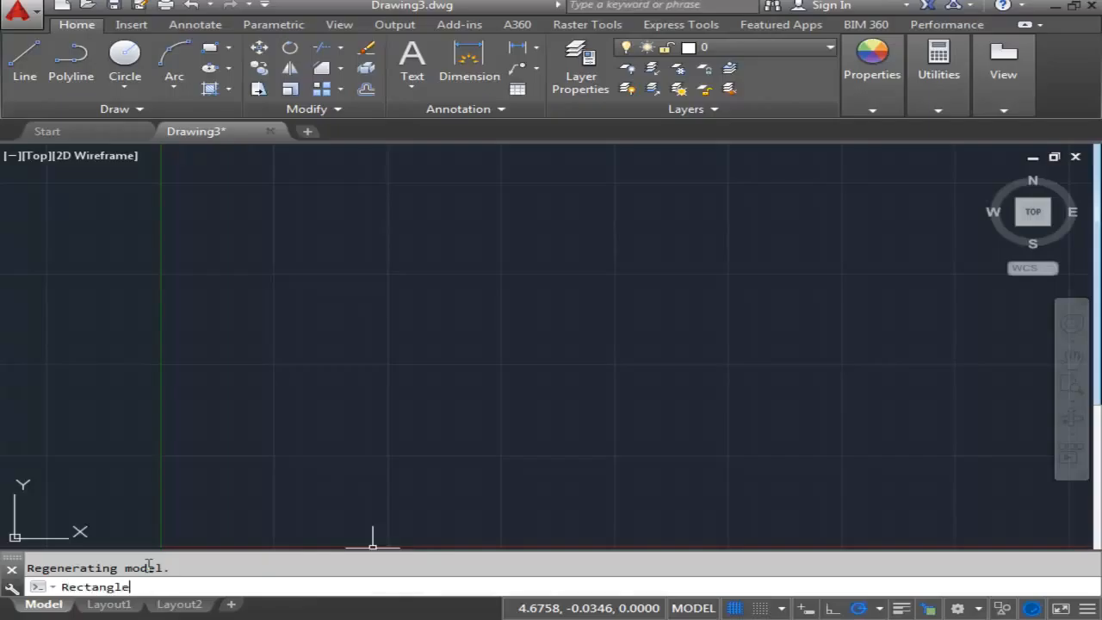
key("Return")
type(".5,.5")
key("Return")
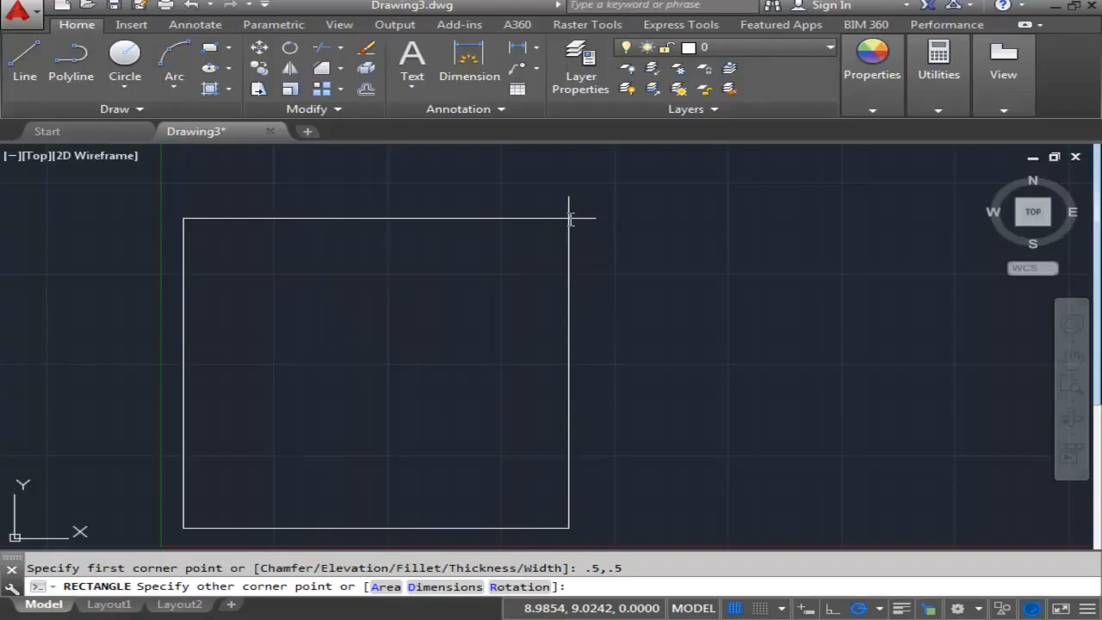
type("d")
key("Return")
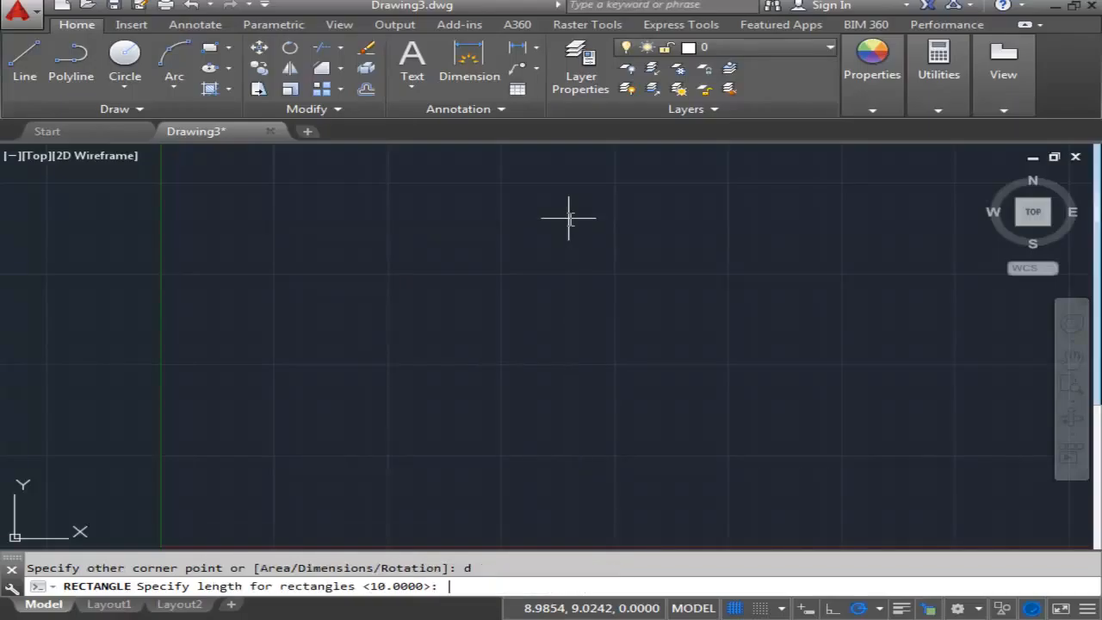
type("16")
key("Return")
type("10")
key("Return")
scroll(637, 258, "down", 2)
middle_click_drag(667, 273, 554, 365)
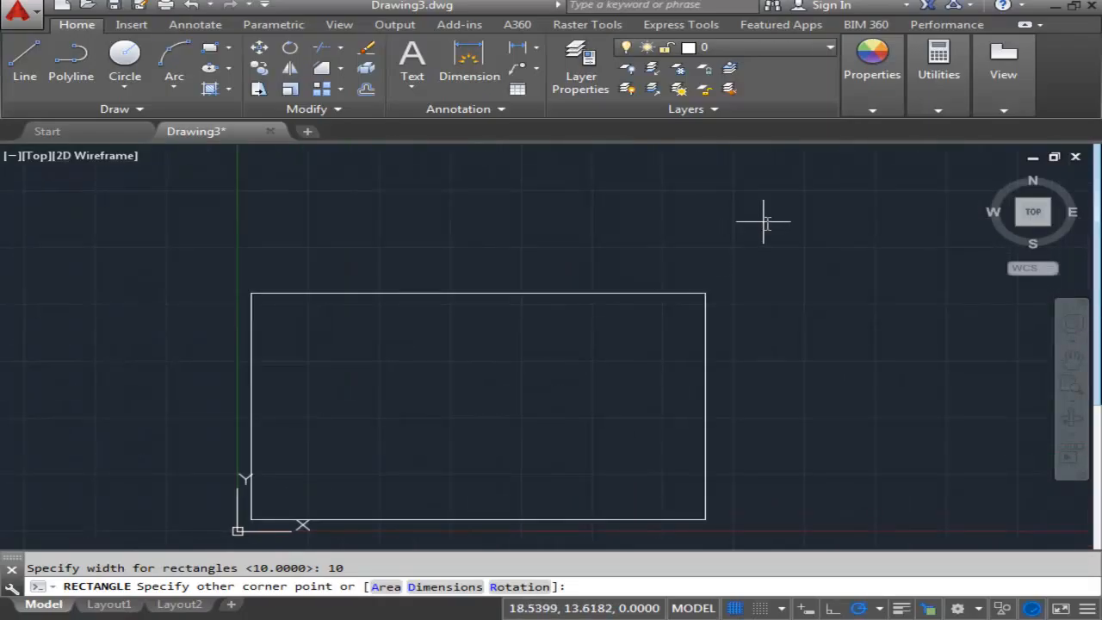
left_click(782, 201)
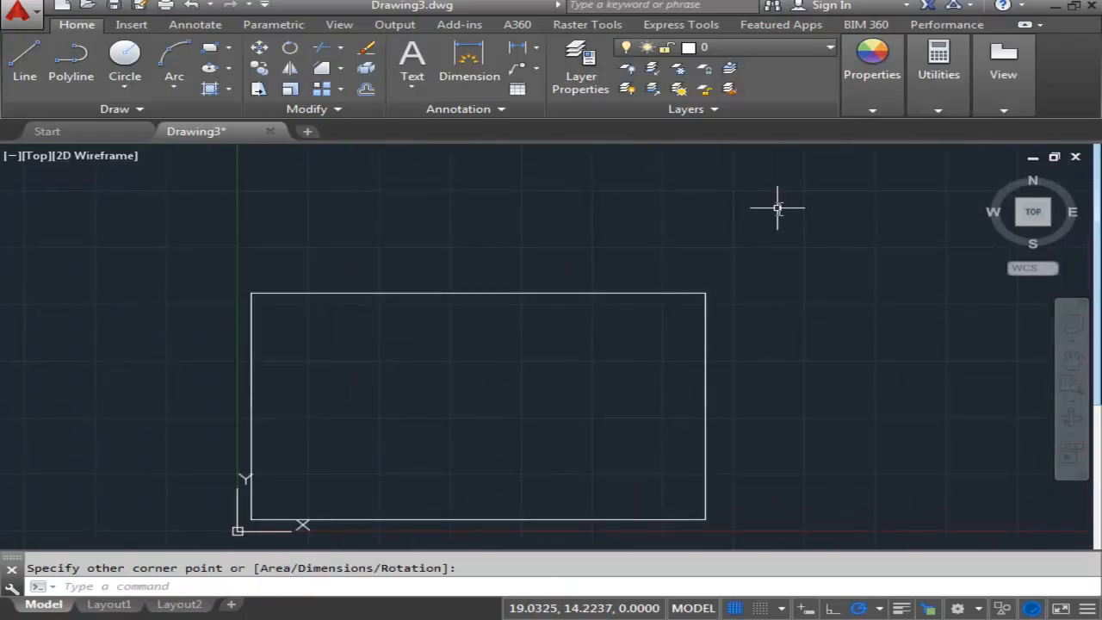
mouse_move(578, 339)
middle_mouse_down()
mouse_move(620, 313)
mouse_move(611, 300)
middle_mouse_up()
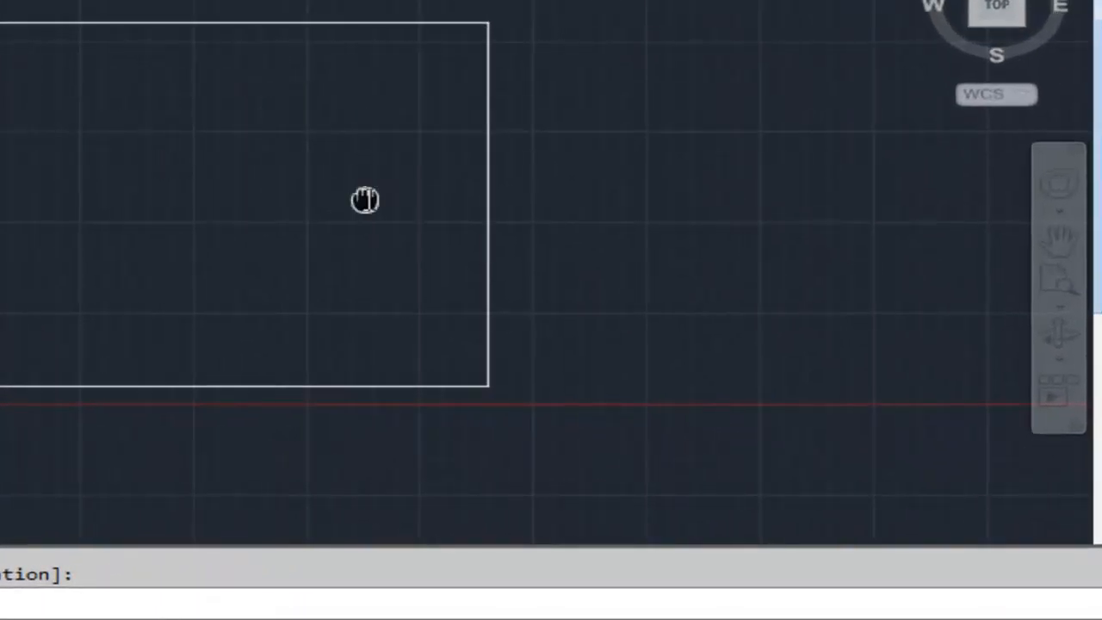
middle_click_drag(364, 197, 311, 159)
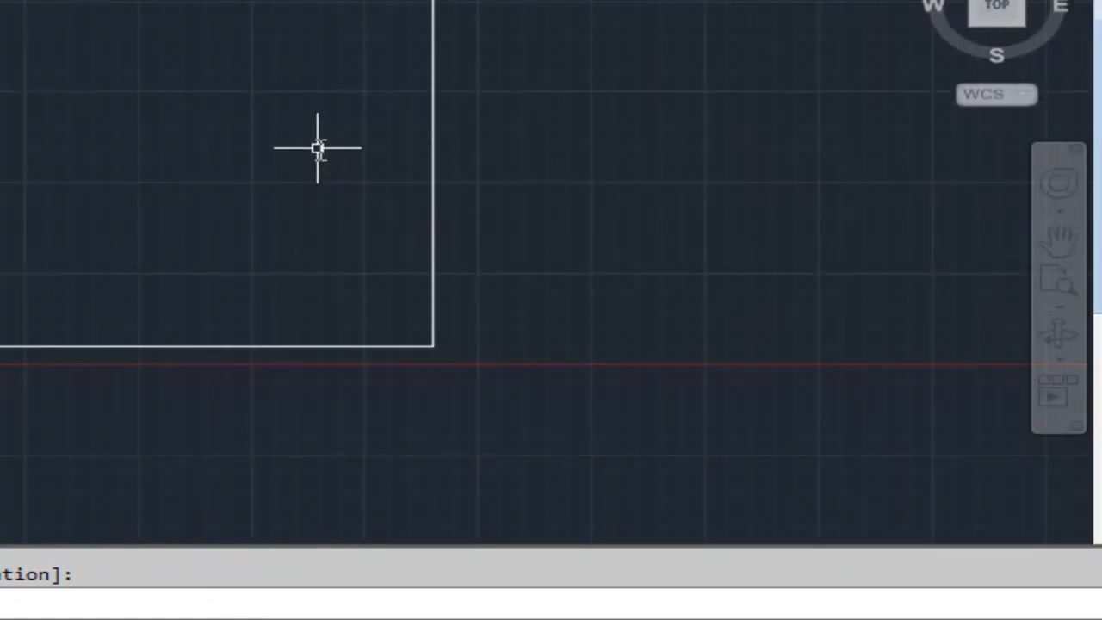
middle_click_drag(316, 148, 277, 174)
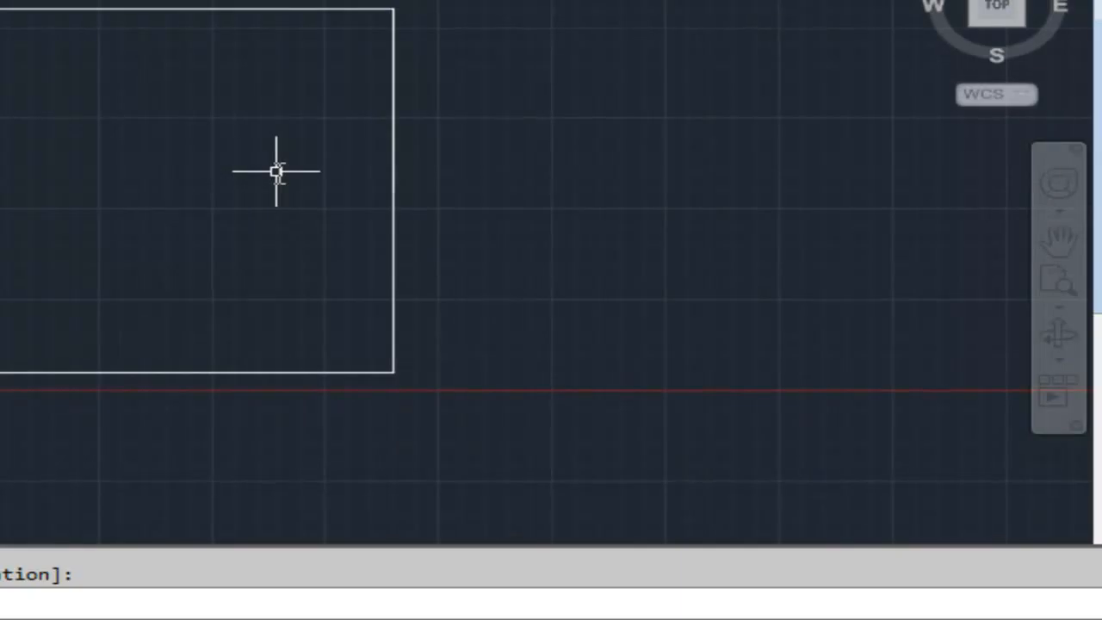
middle_click_drag(231, 161, 314, 160)
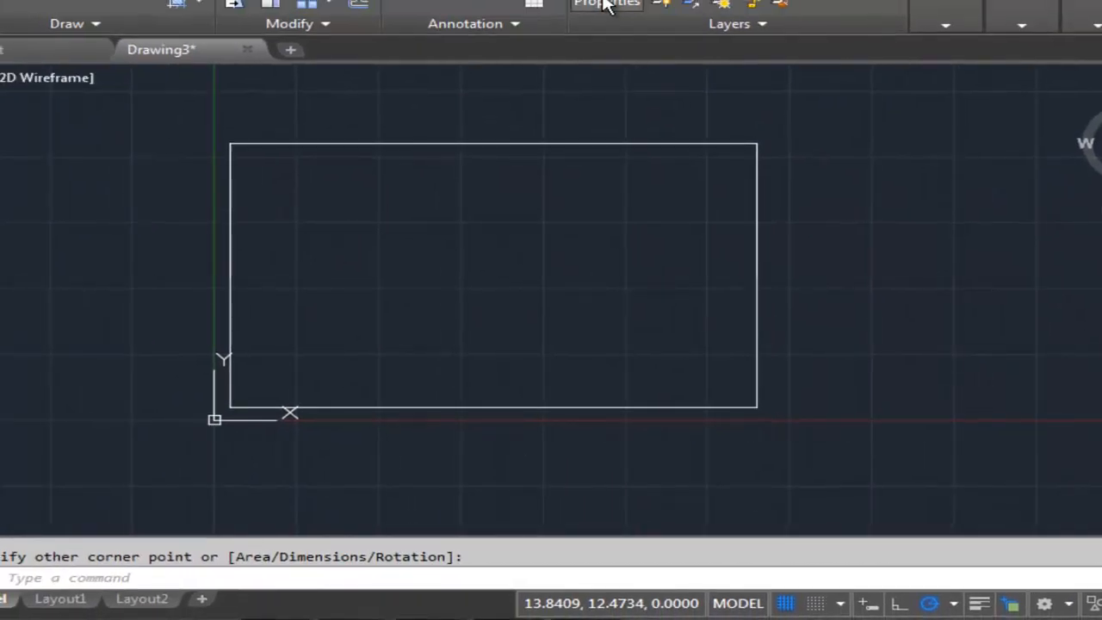
- Create a new layer named Construction
left_click(605, 4)
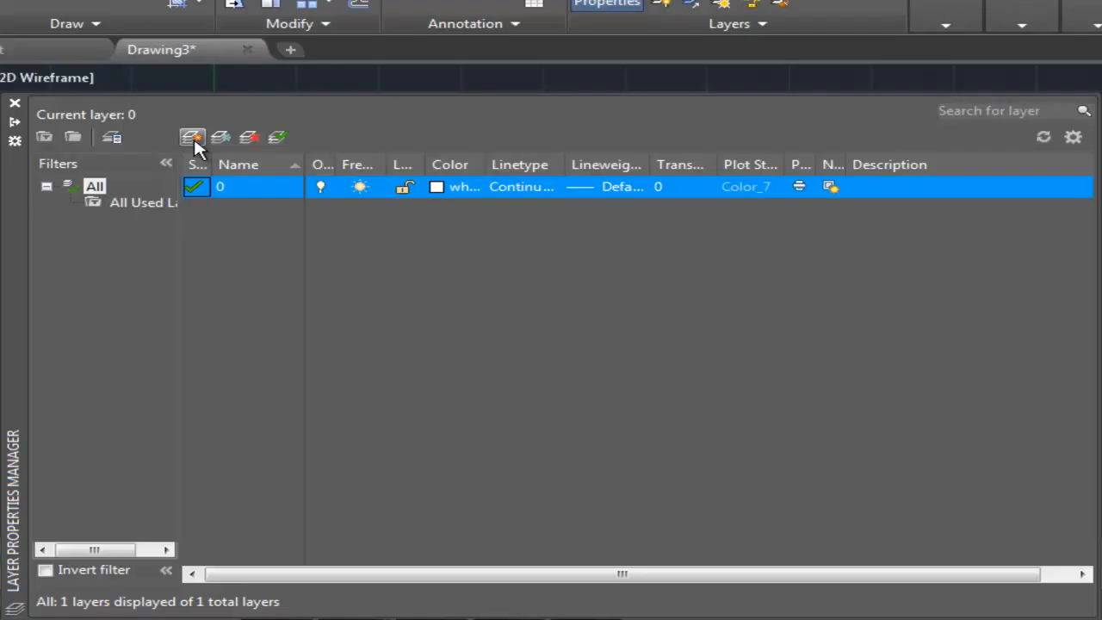
left_click(192, 138)
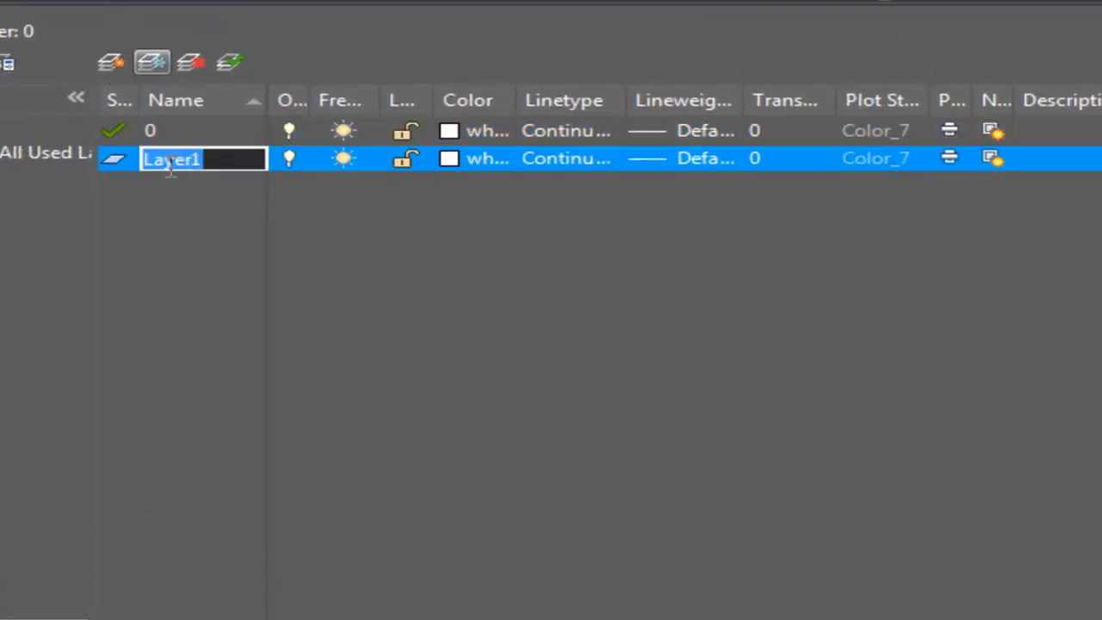
type("Conts")
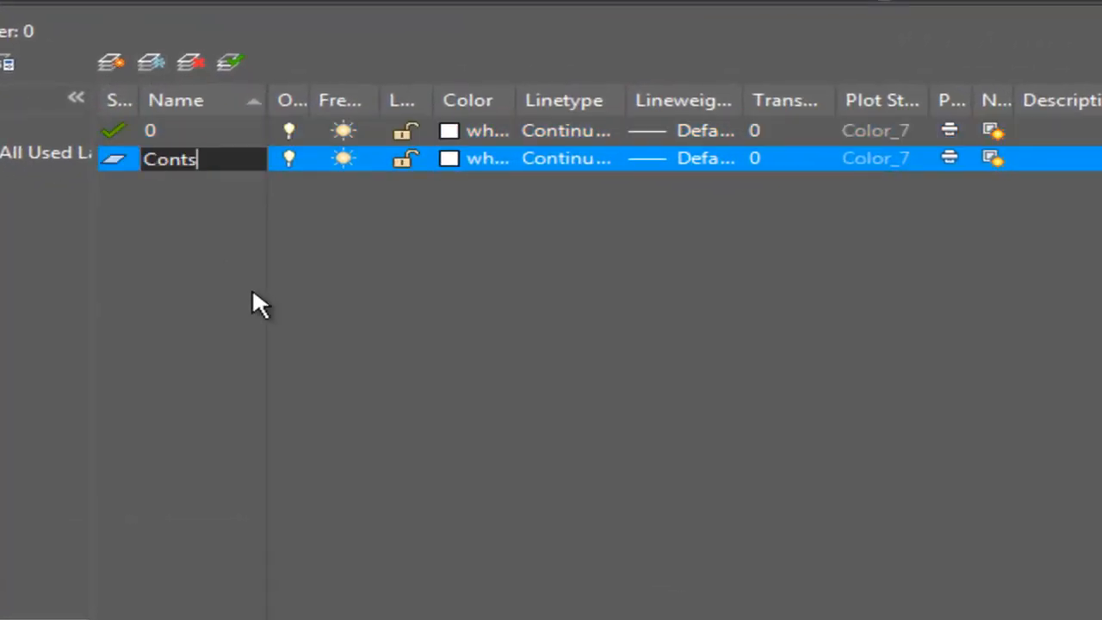
key("BackSpace")
key("BackSpace")
type("struction")
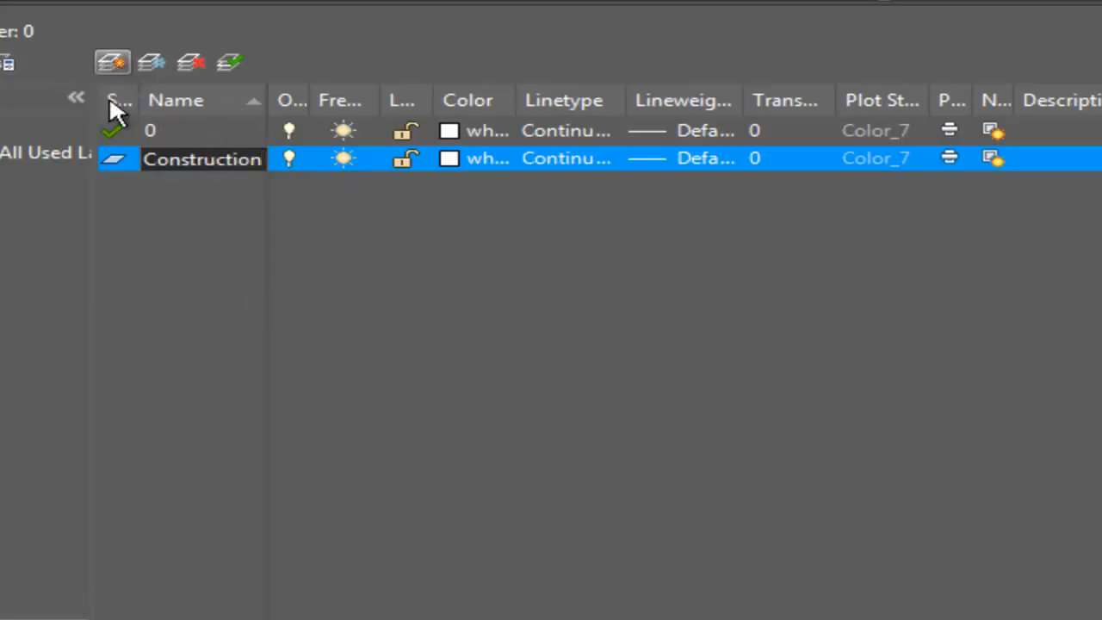
- Set the Construction layer's color to index color 201
left_click(457, 160)
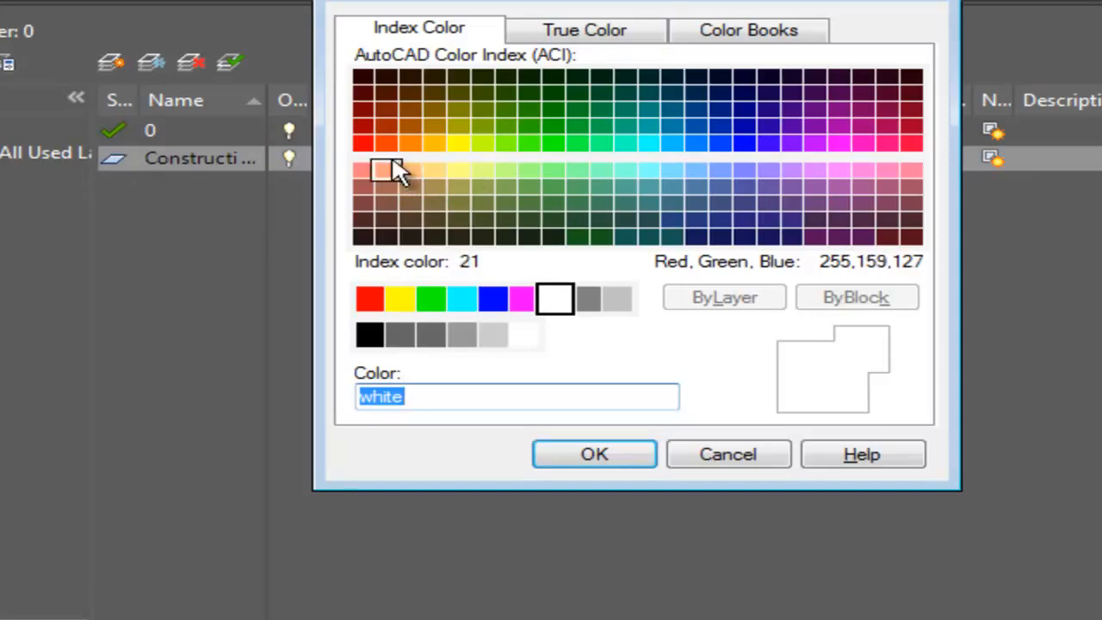
left_click(813, 171)
left_click(594, 453)
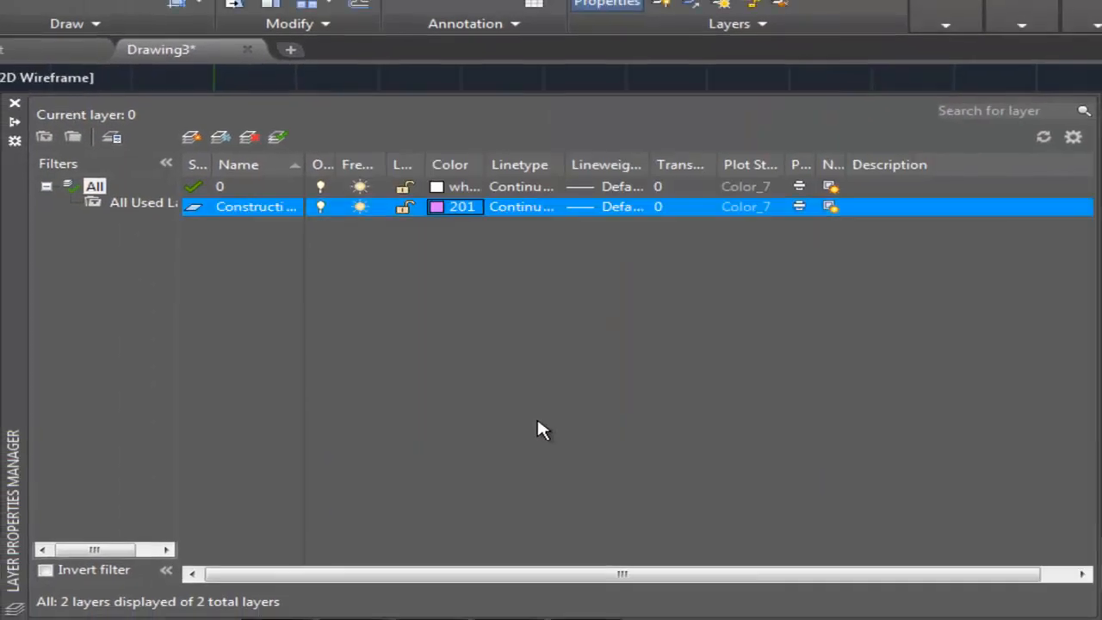
- Make the Construction layer non-plotting and set its transparency to 50
left_click(799, 207)
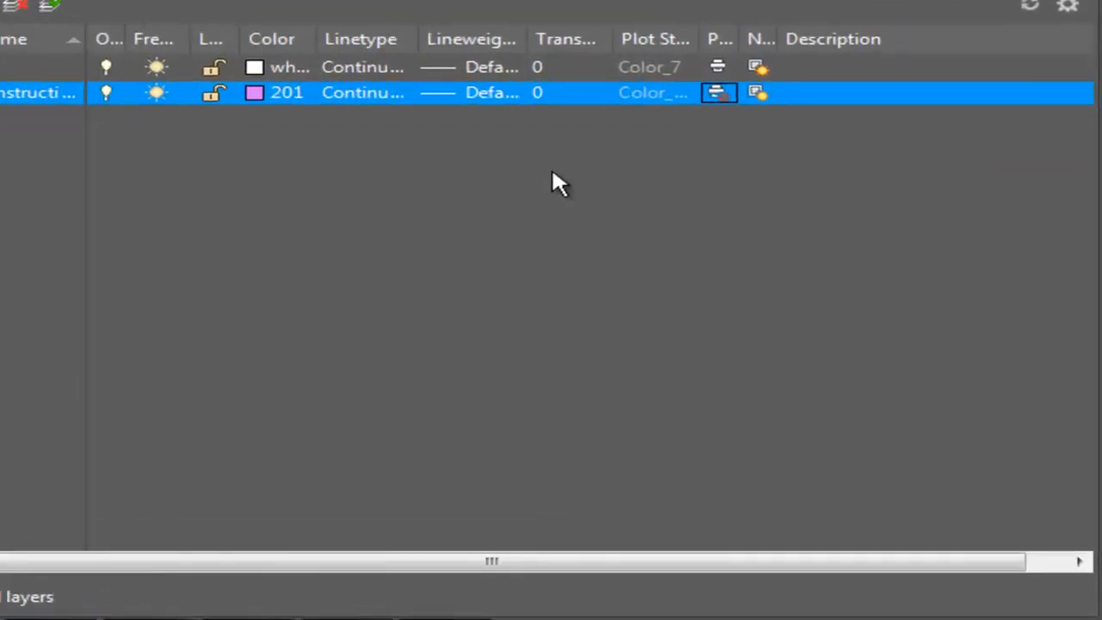
left_click(568, 92)
left_click(335, 164)
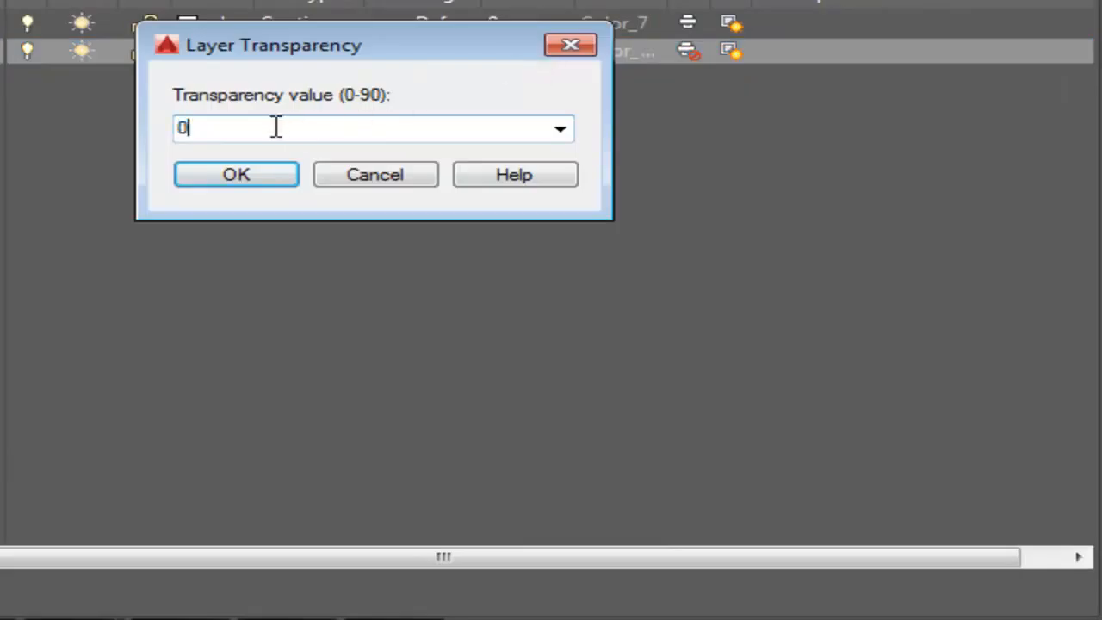
double_click(275, 127)
type("50")
left_click(195, 176)
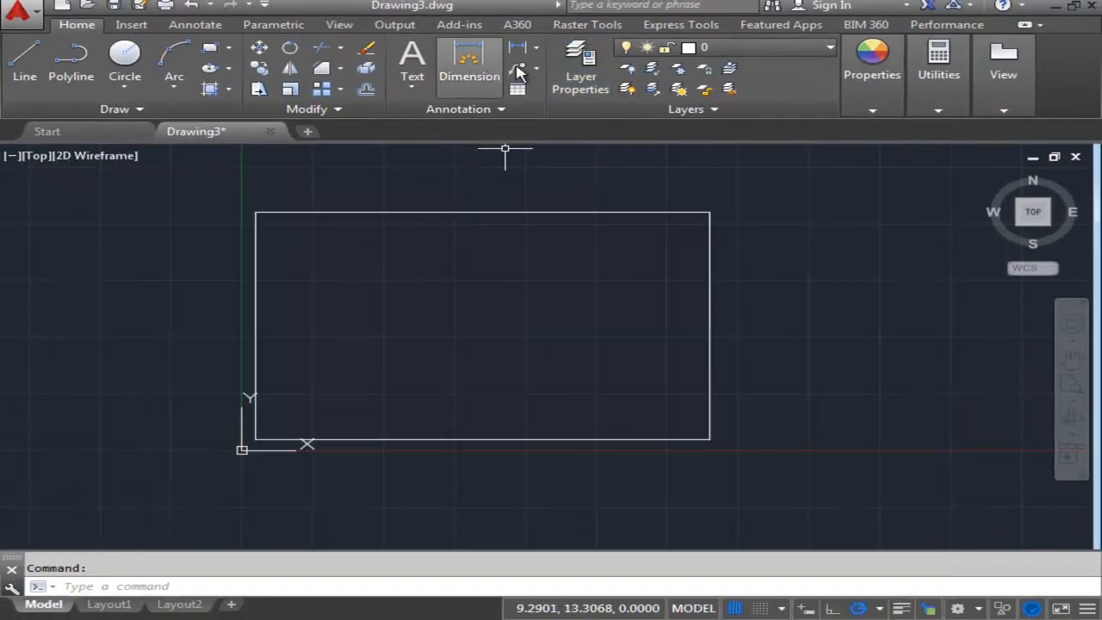
- Make Construction the current layer and draw a horizontal construction line through the rectangle's lower-right corner
left_click(787, 89)
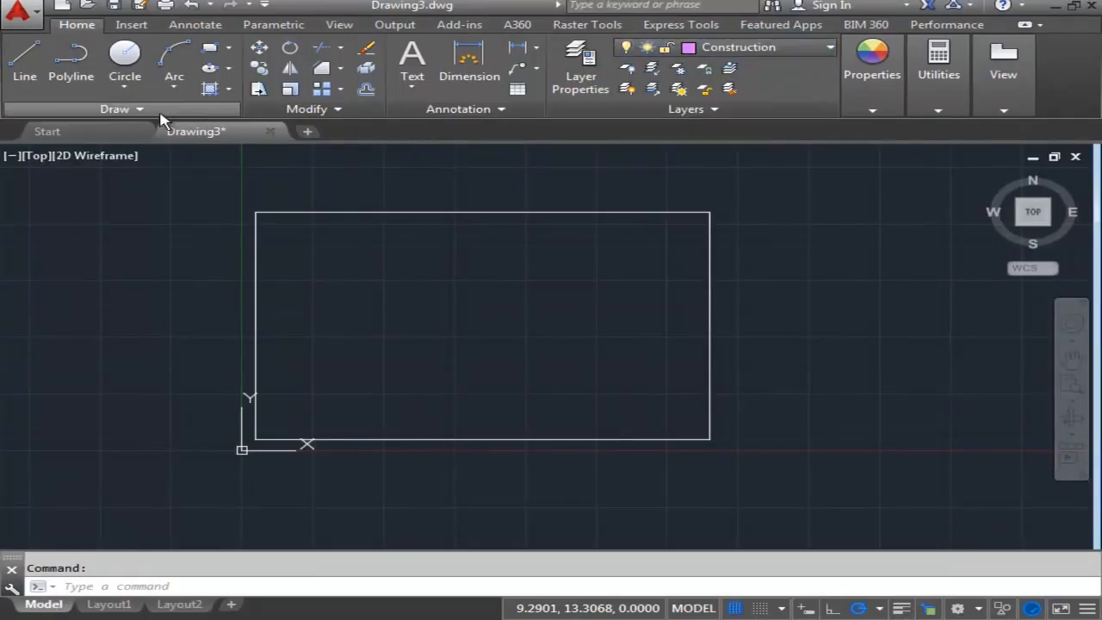
left_click(118, 109)
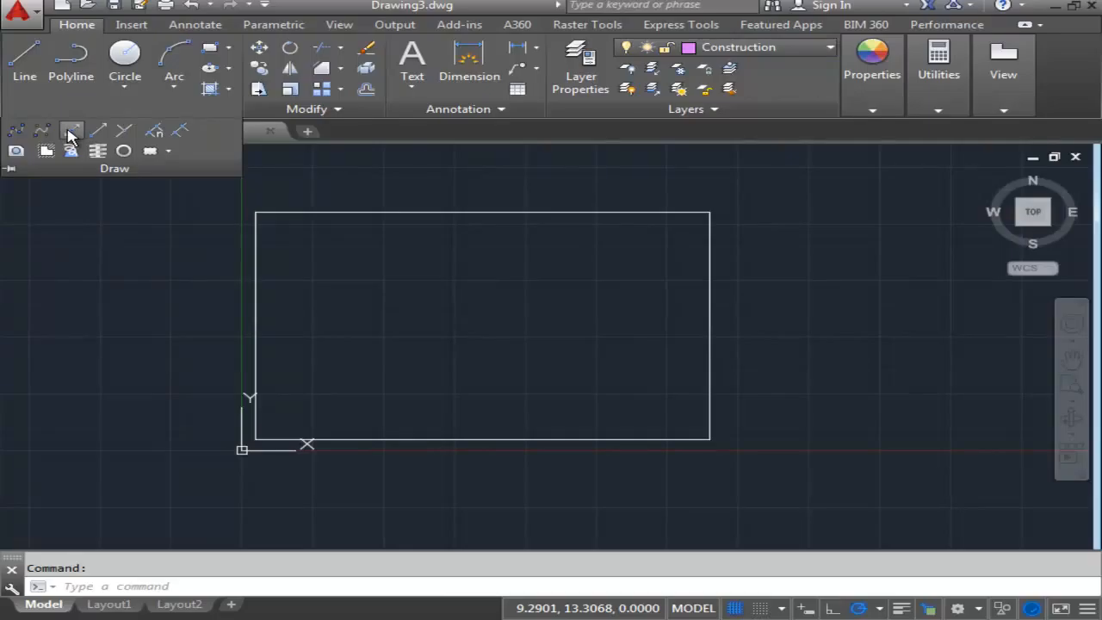
left_click(71, 132)
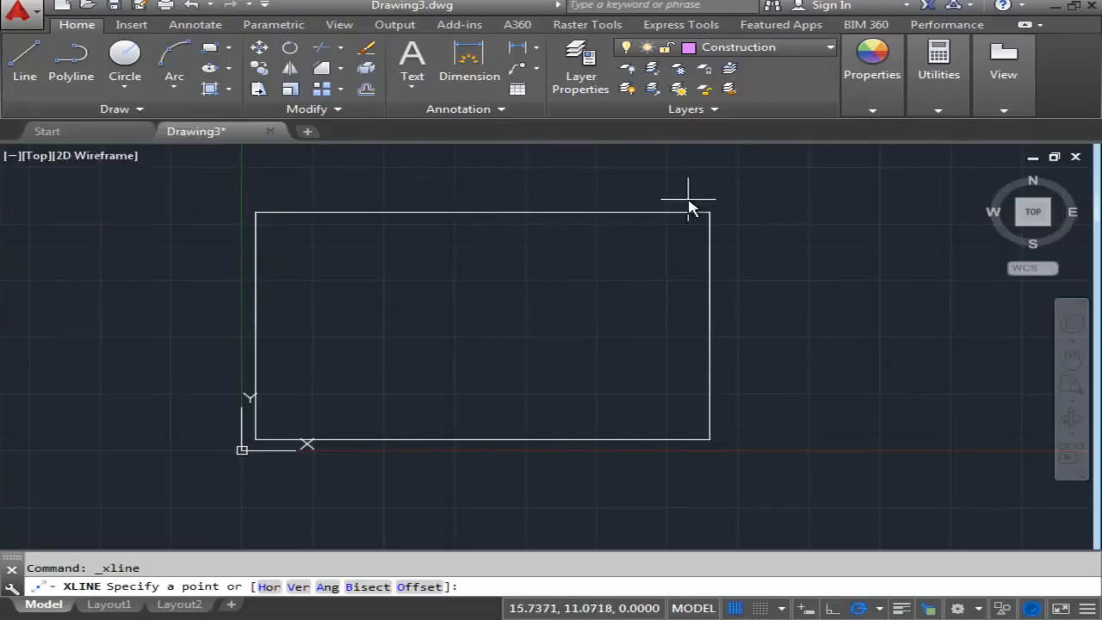
left_click(710, 441)
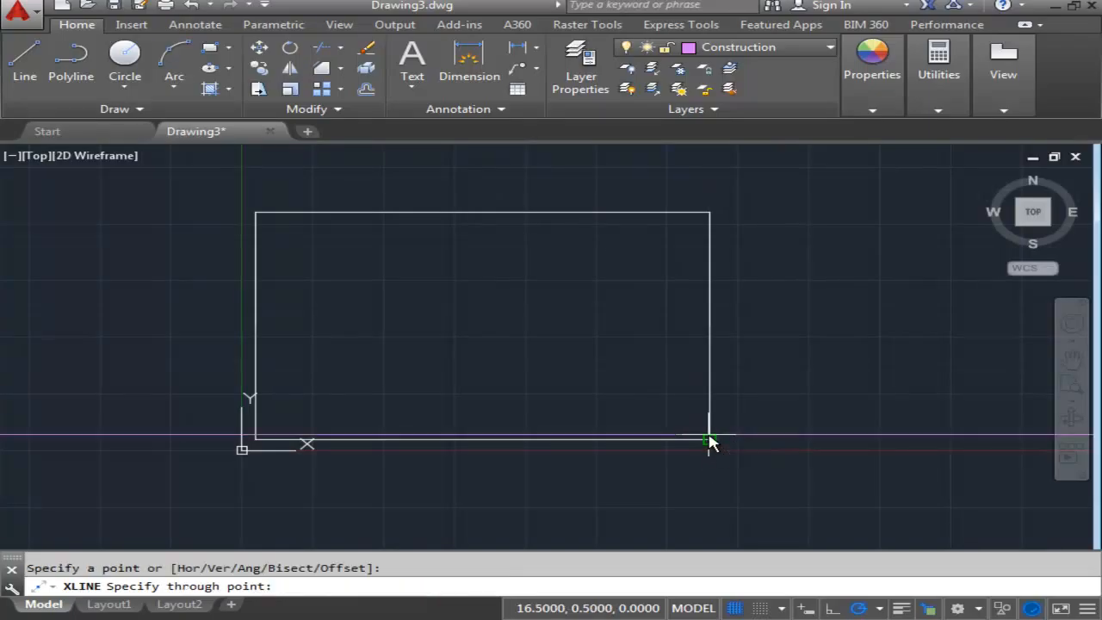
scroll(712, 401, "up", 2)
middle_click_drag(707, 406, 652, 301)
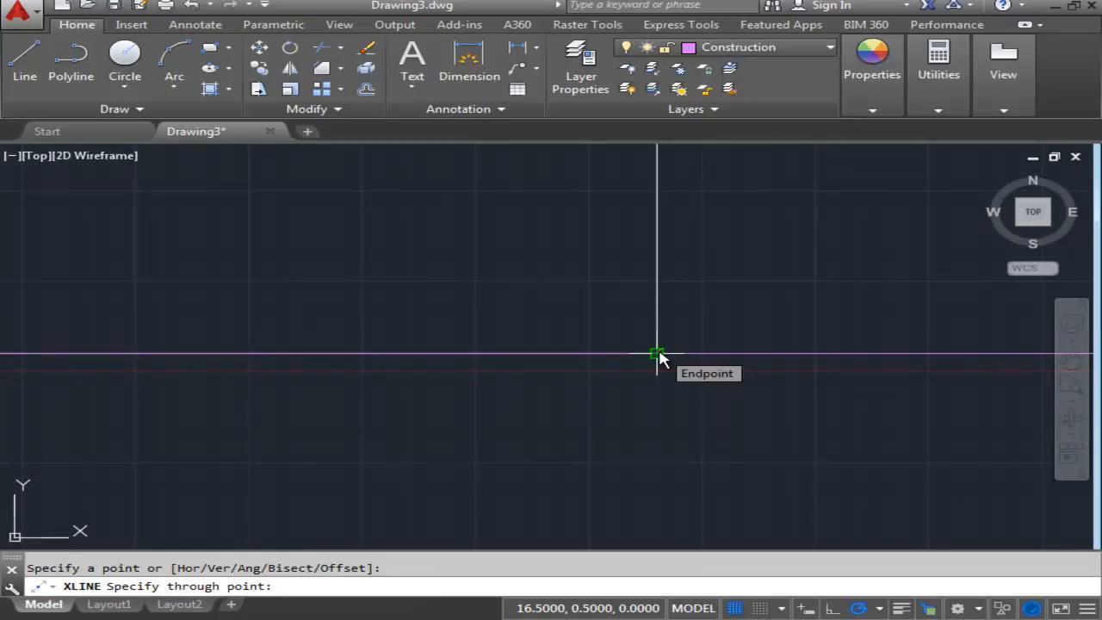
left_click(657, 354)
scroll(726, 364, "down", 3)
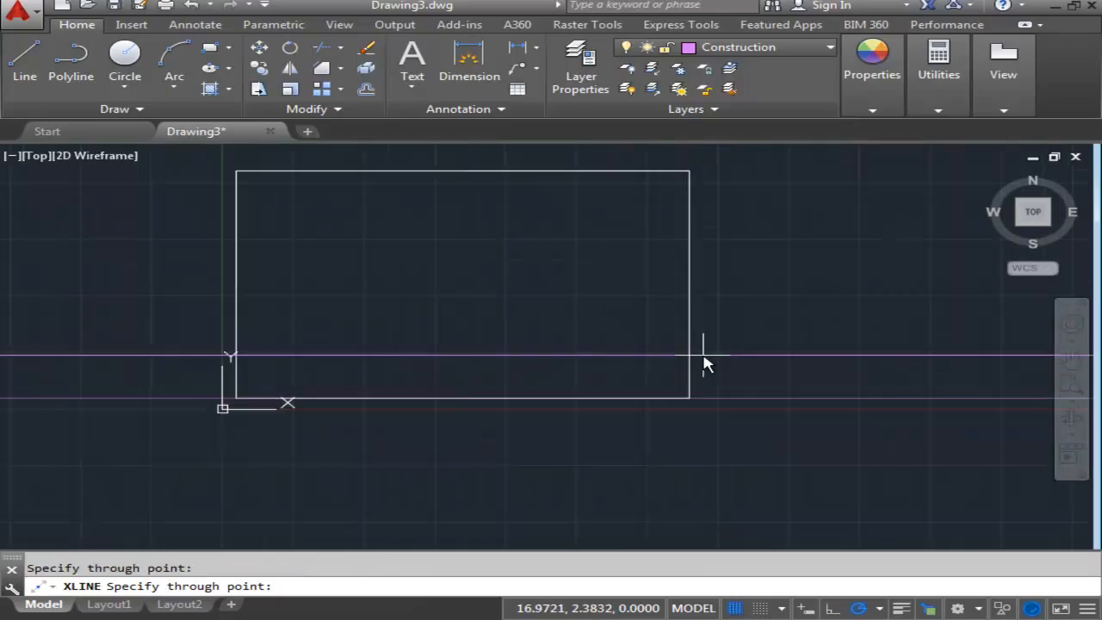
scroll(703, 364, "up", 2)
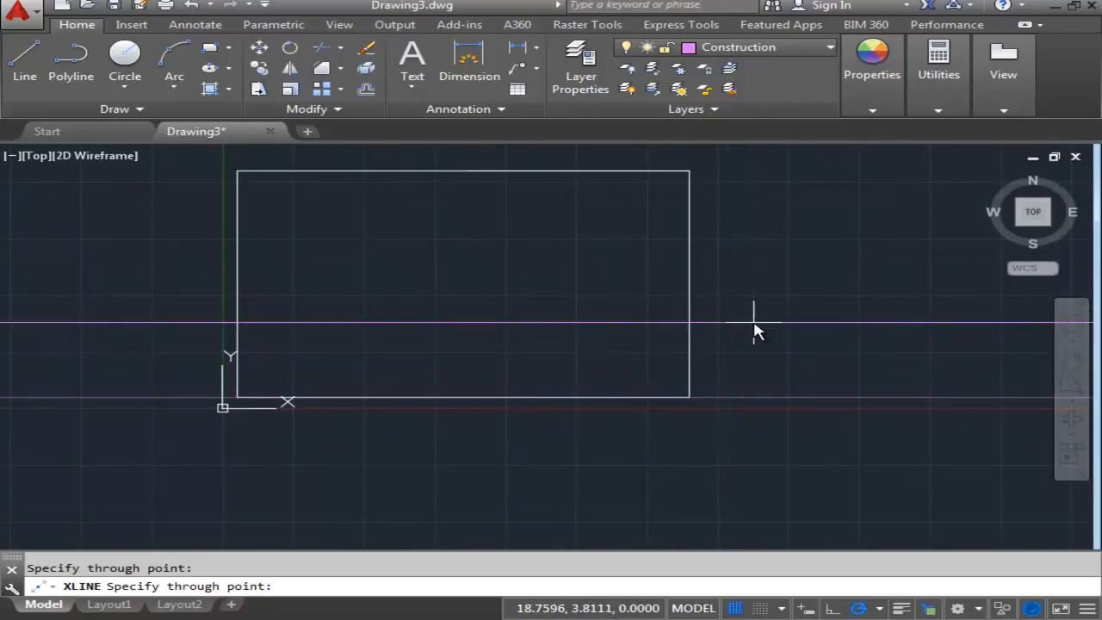
key("Escape")
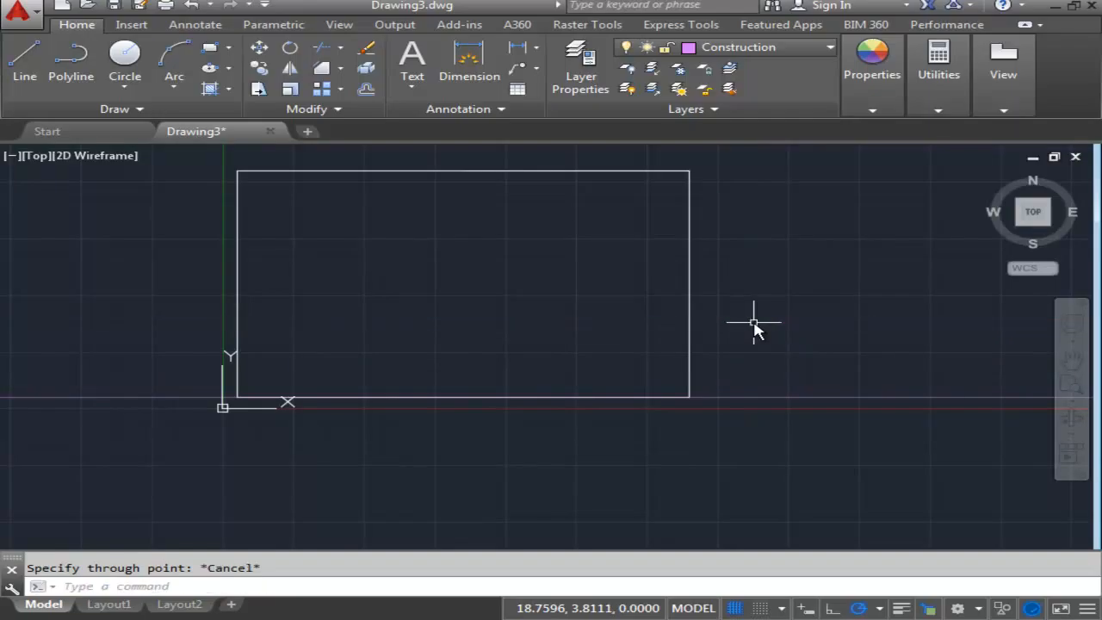
scroll(719, 420, "up", 2)
middle_click_drag(697, 421, 691, 453)
scroll(690, 433, "up", 2)
middle_click_drag(691, 394, 617, 336)
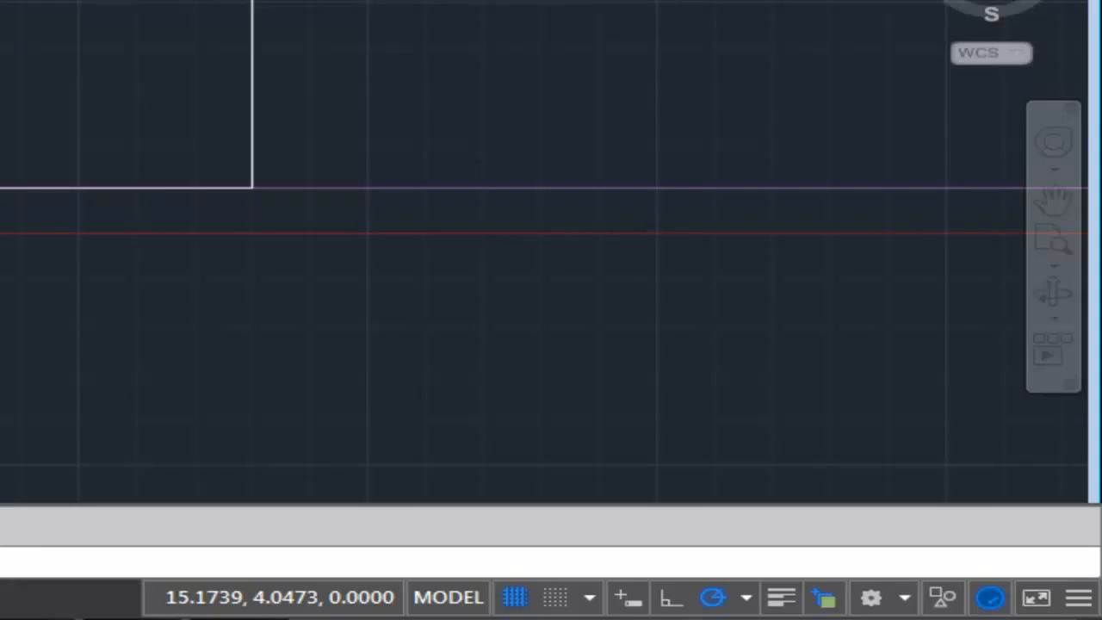
- Offset the horizontal construction line on the rectangle's bottom edge upward by 0.25
type("o")
key("Return")
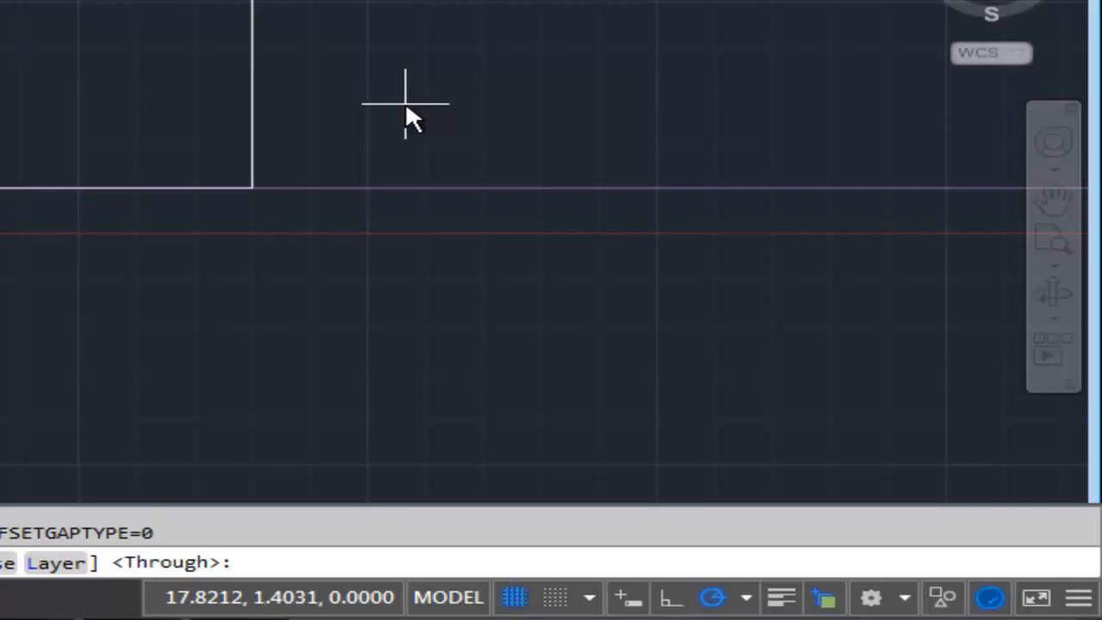
type(".25")
key("Return")
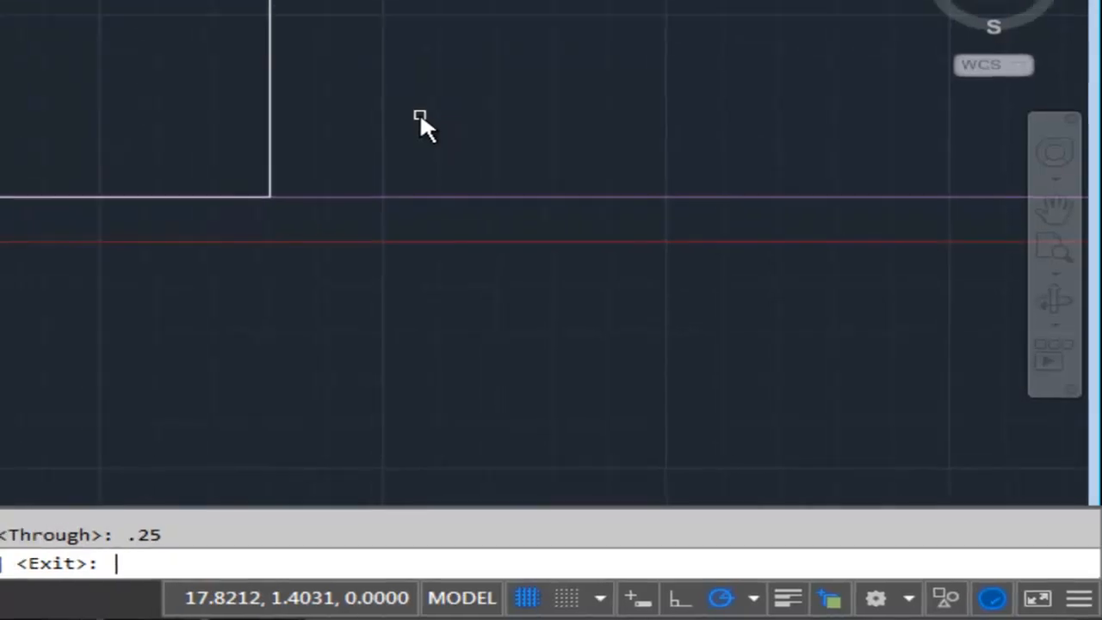
left_click(435, 197)
left_click(450, 93)
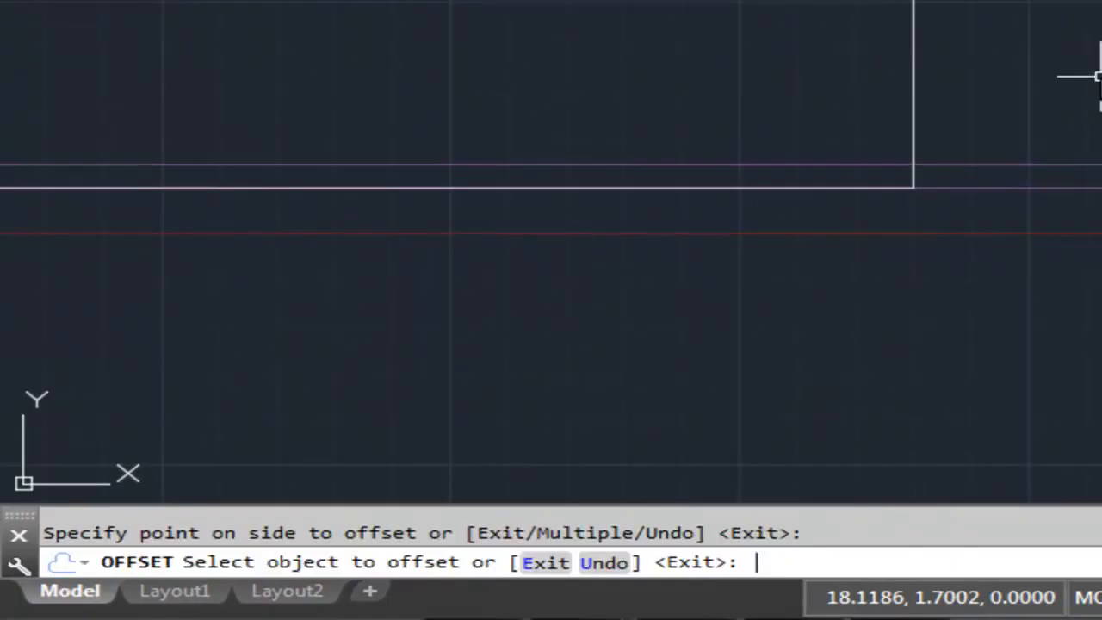
key("Return")
key("Return")
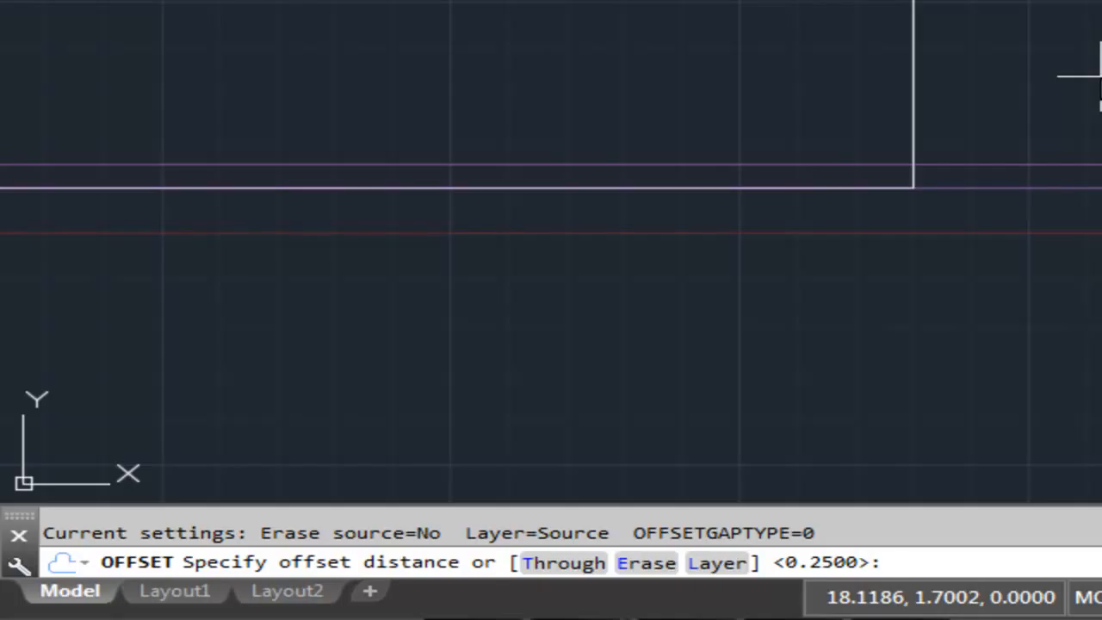
- Offset the uppermost horizontal construction line upward by 0.50
type(".50")
key("Return")
left_click(647, 340)
left_click(642, 279)
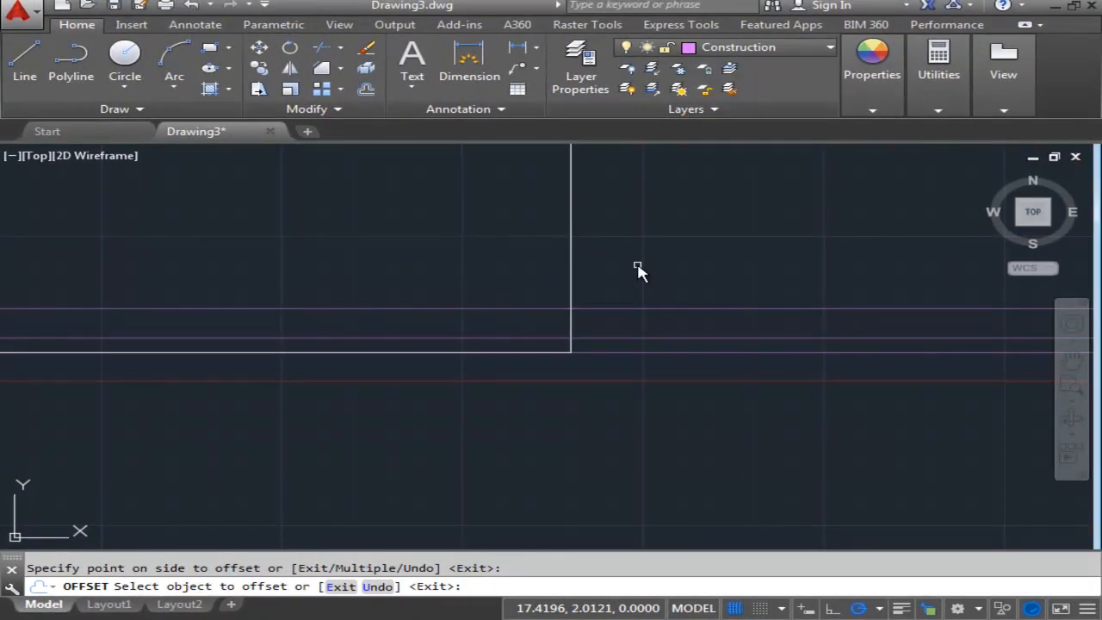
key("Return")
key("Return")
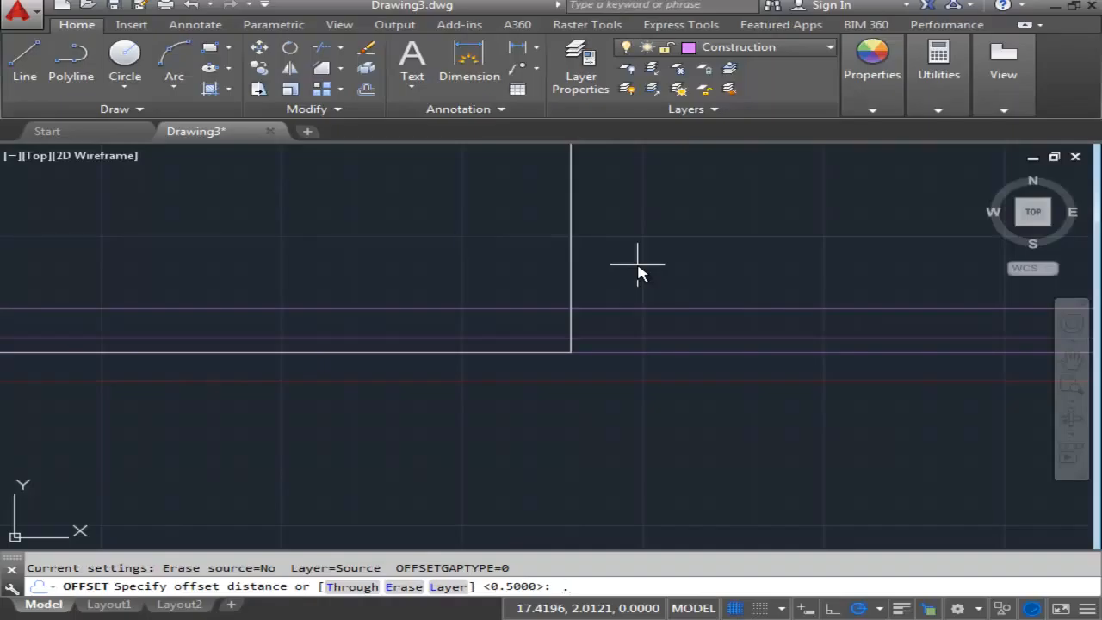
- Offset the topmost horizontal construction line upward by 0.625
key("Return")
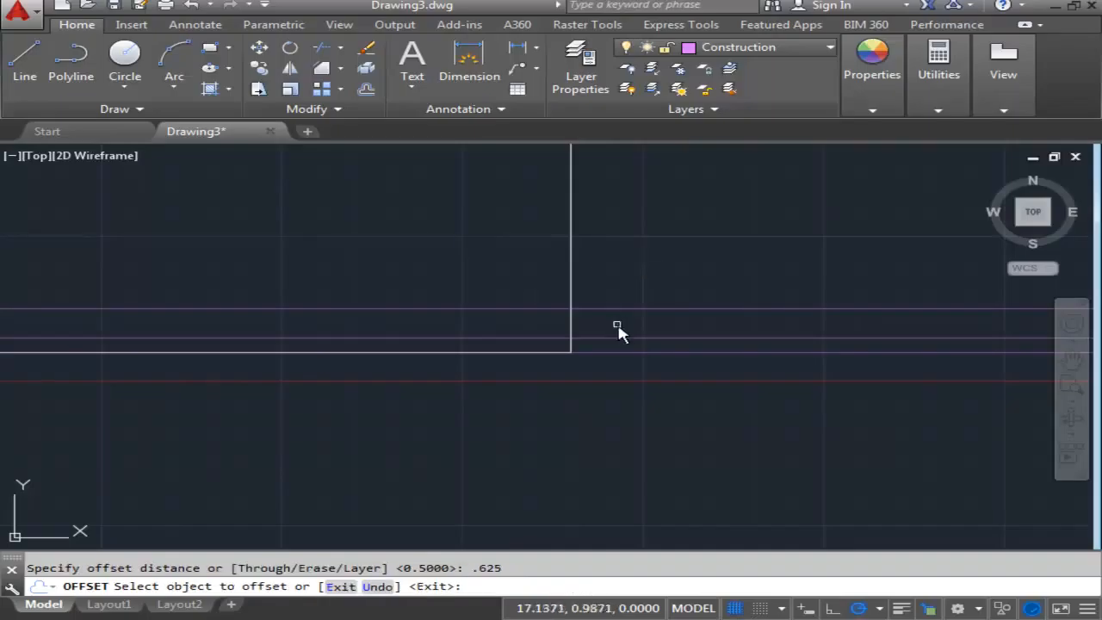
left_click(618, 309)
left_click(626, 254)
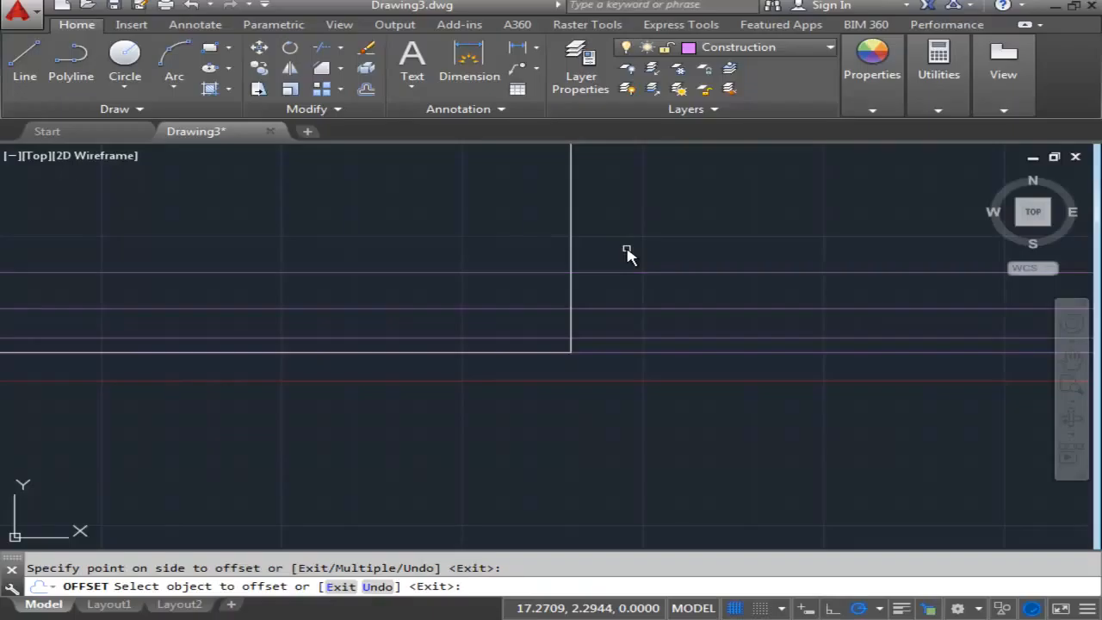
key("Return")
key("Return")
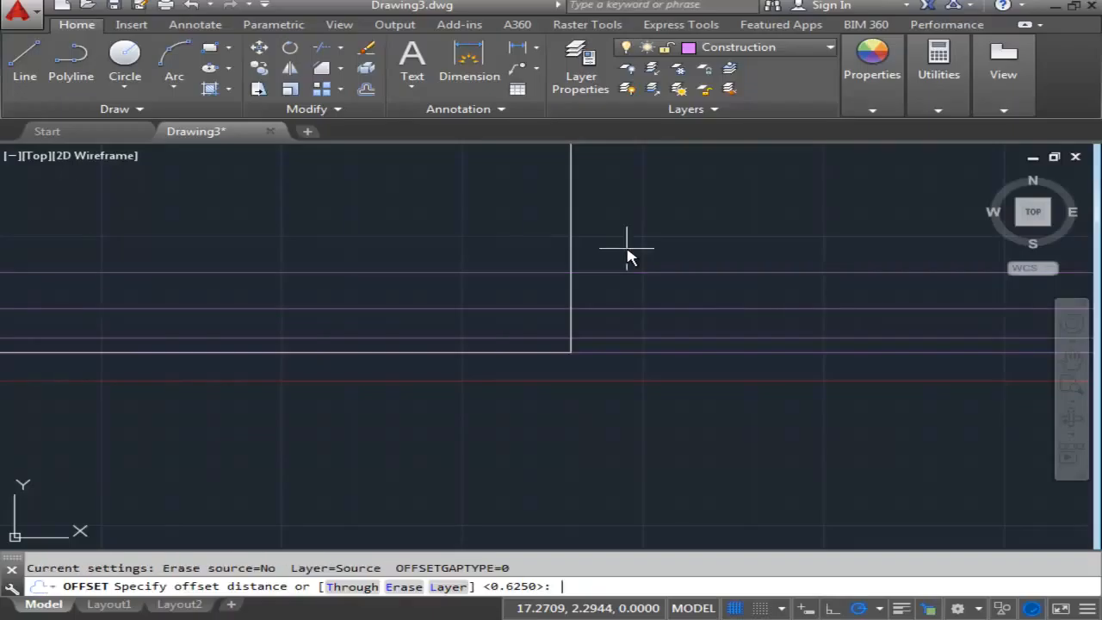
- Add a fourth horizontal construction line by offsetting the highest one 0.50 upward
key("Return")
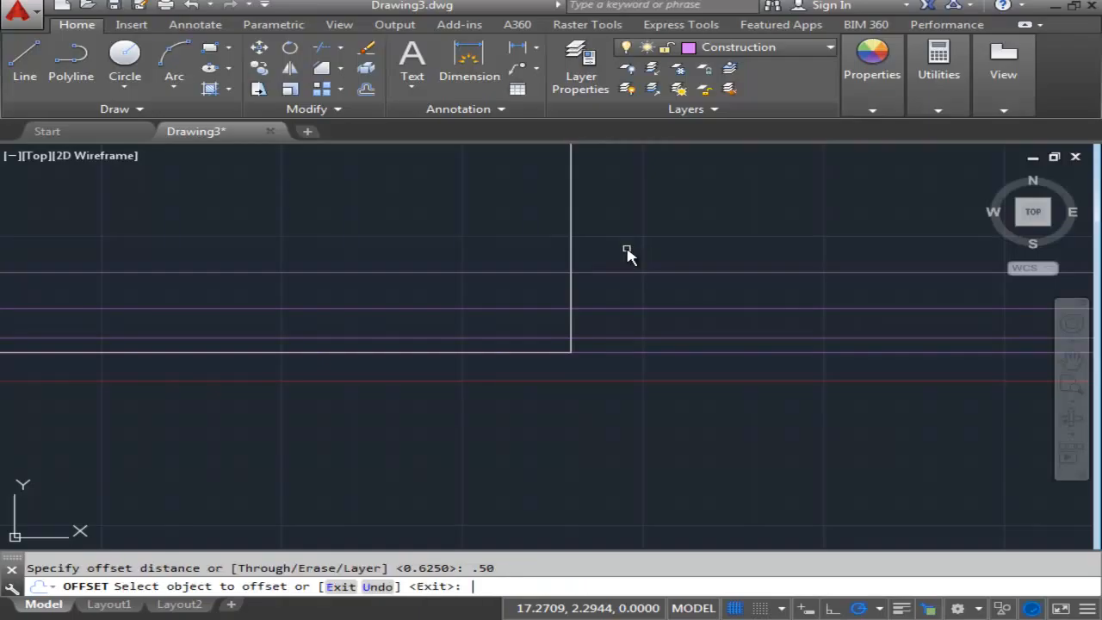
left_click(609, 272)
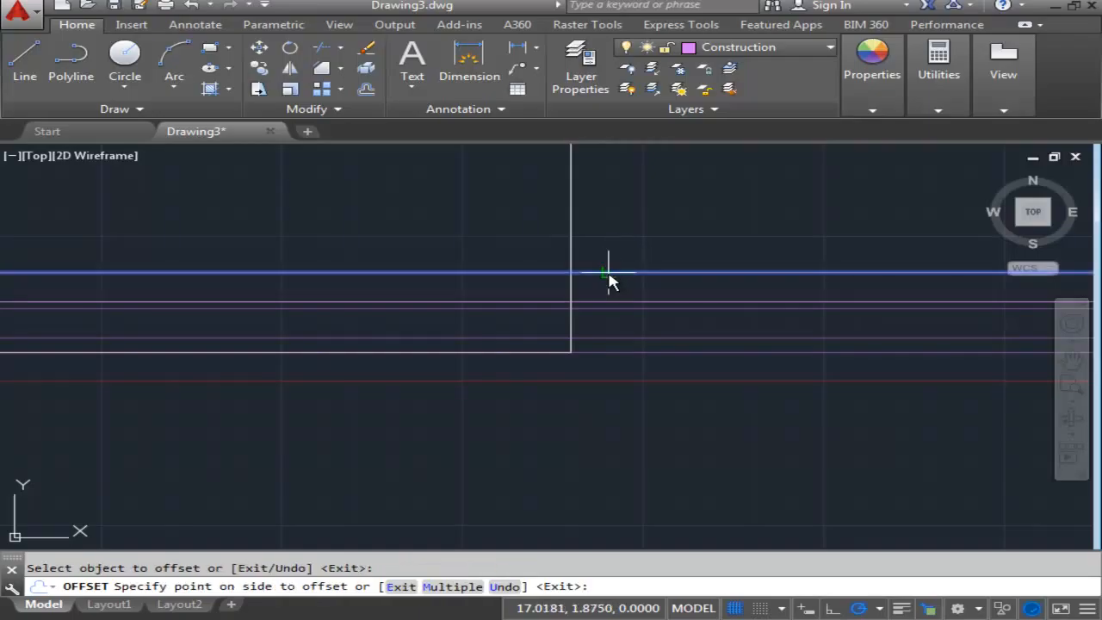
scroll(614, 233, "down", 3)
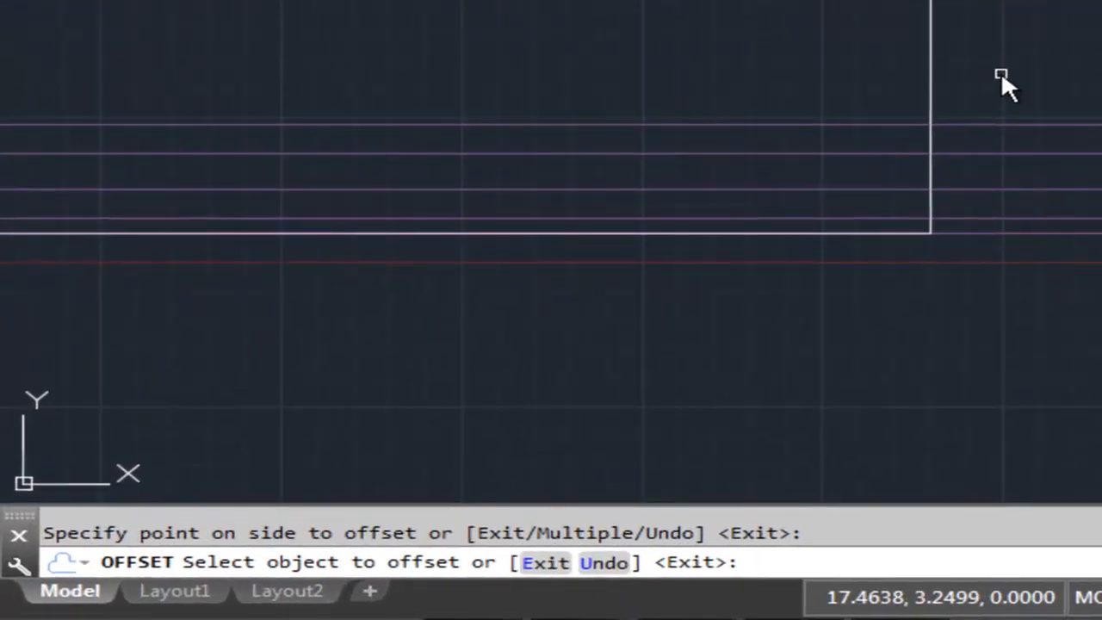
key("Return")
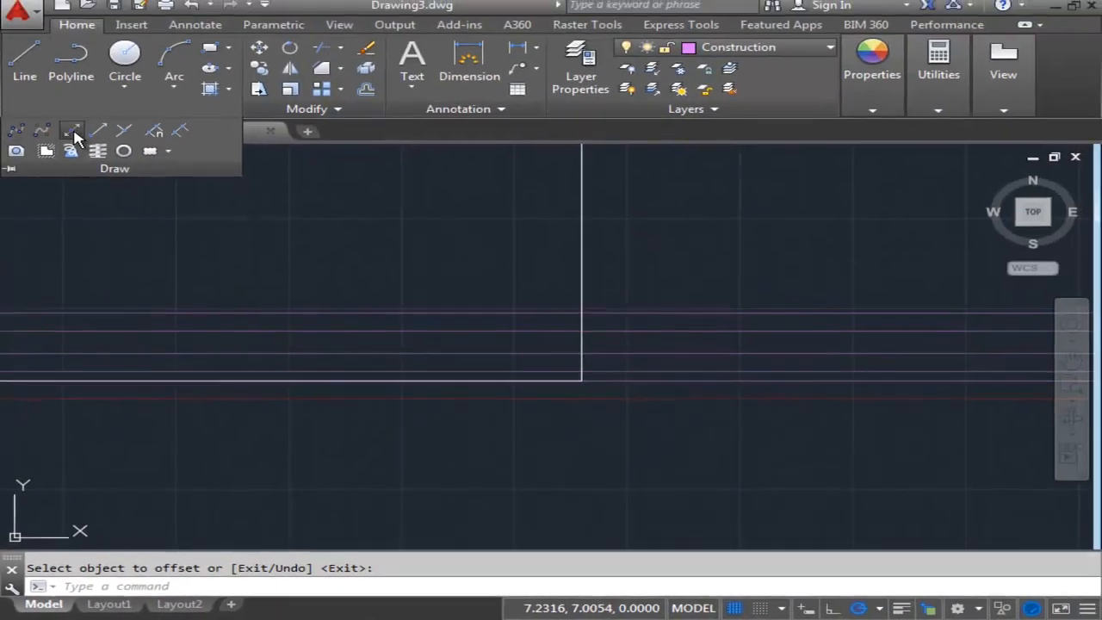
- Draw a vertical construction line through the border rectangle's lower-right corner
left_click(71, 130)
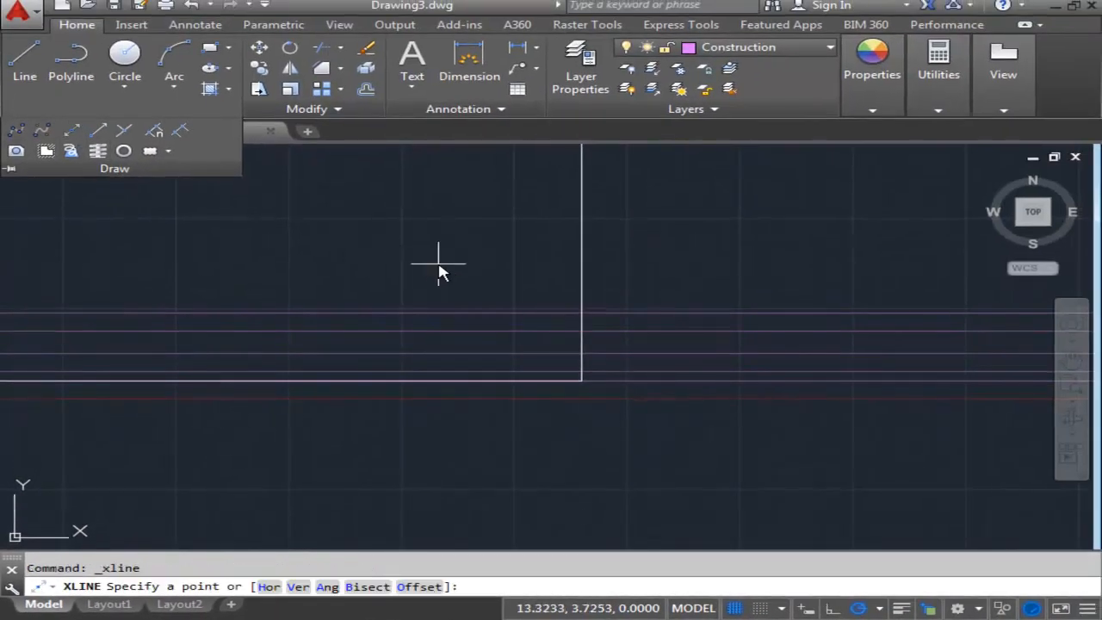
left_click(298, 594)
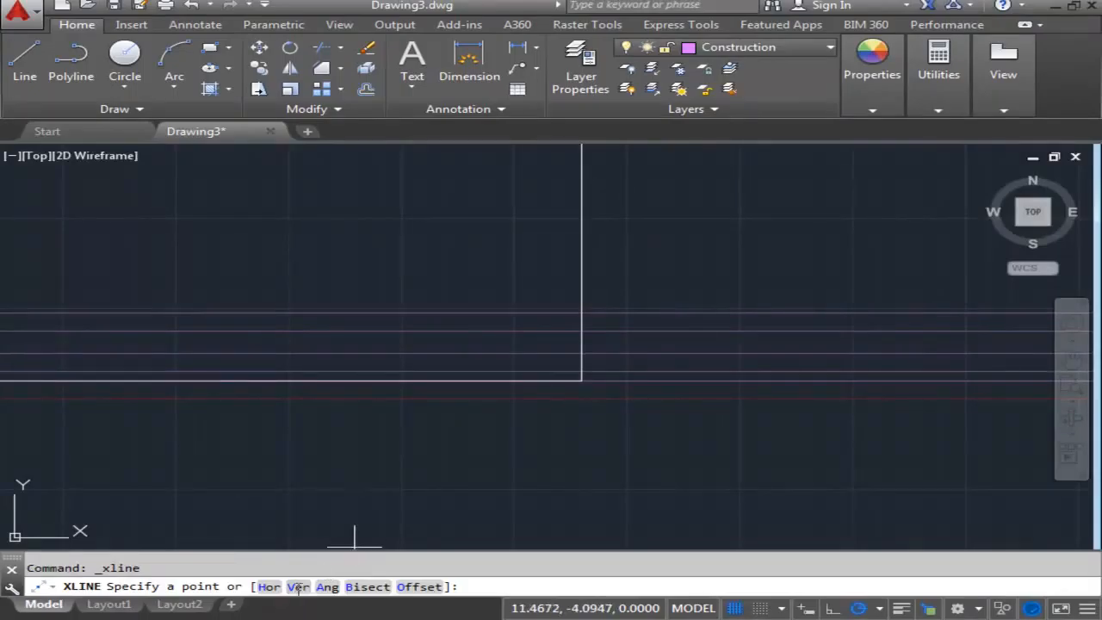
left_click(582, 382)
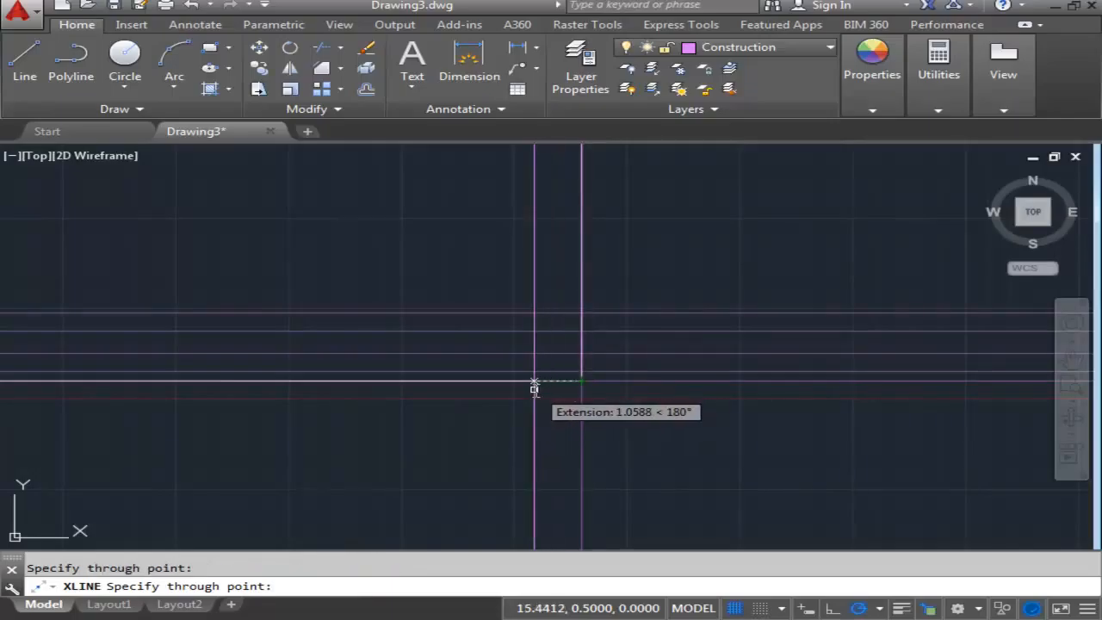
key("Return")
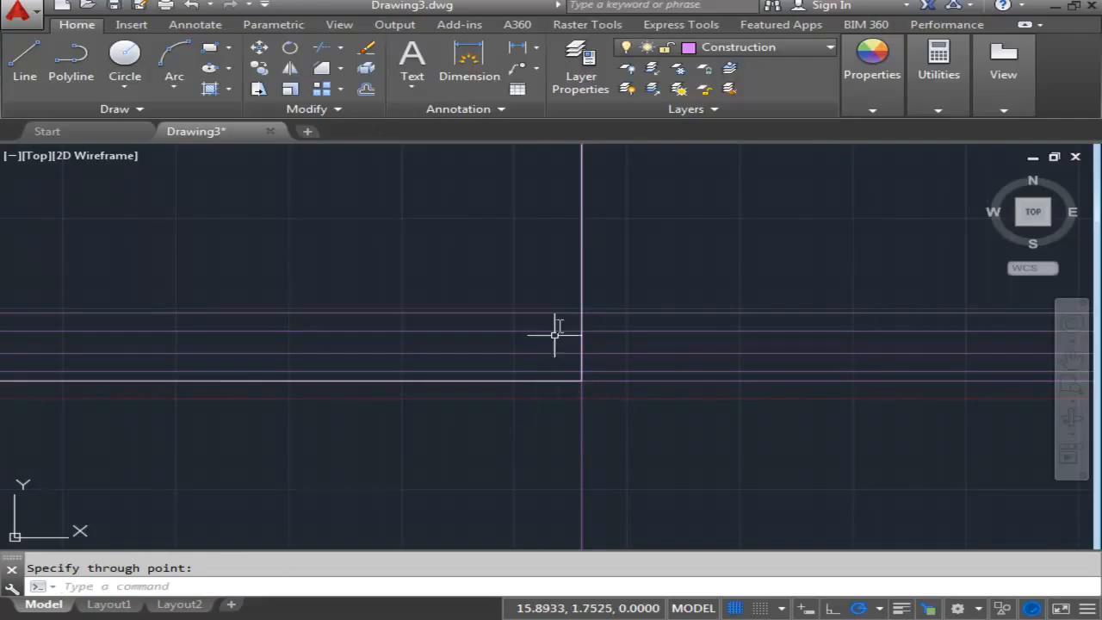
- Offset the vertical construction line on the rectangle's right edge 1.75 to the left
left_click(364, 91)
middle_click_drag(603, 467, 574, 422)
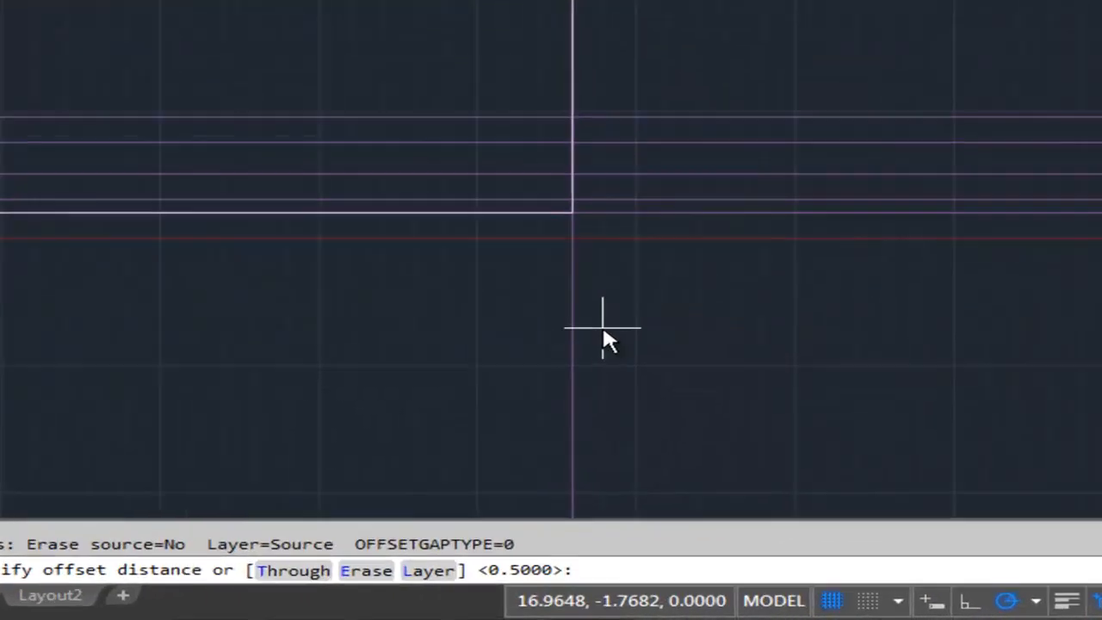
type("1")
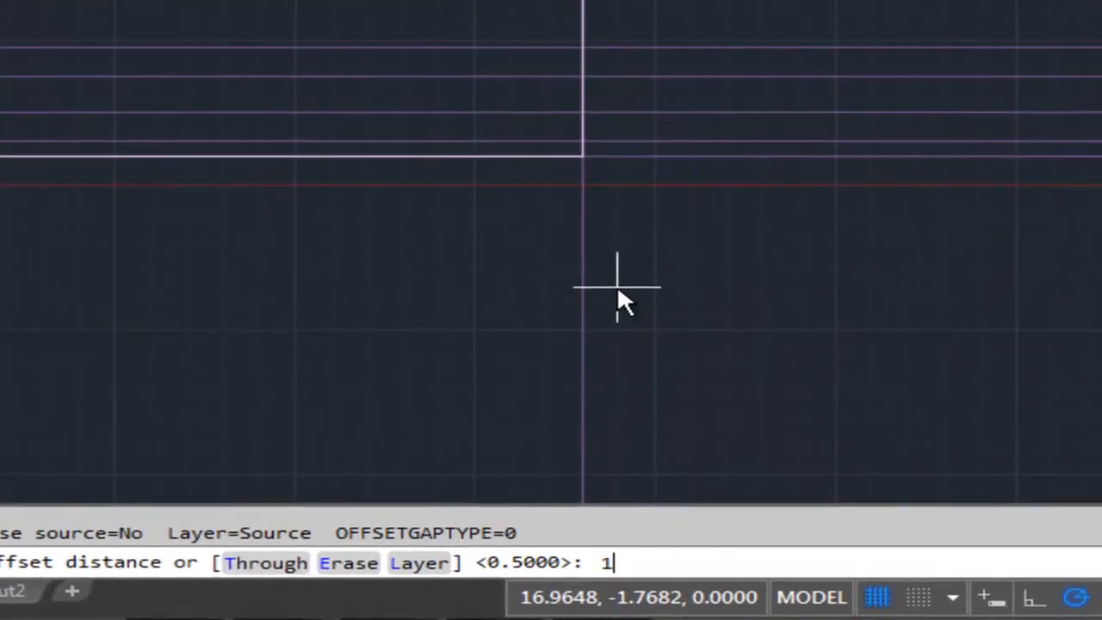
type(".75")
key("Return")
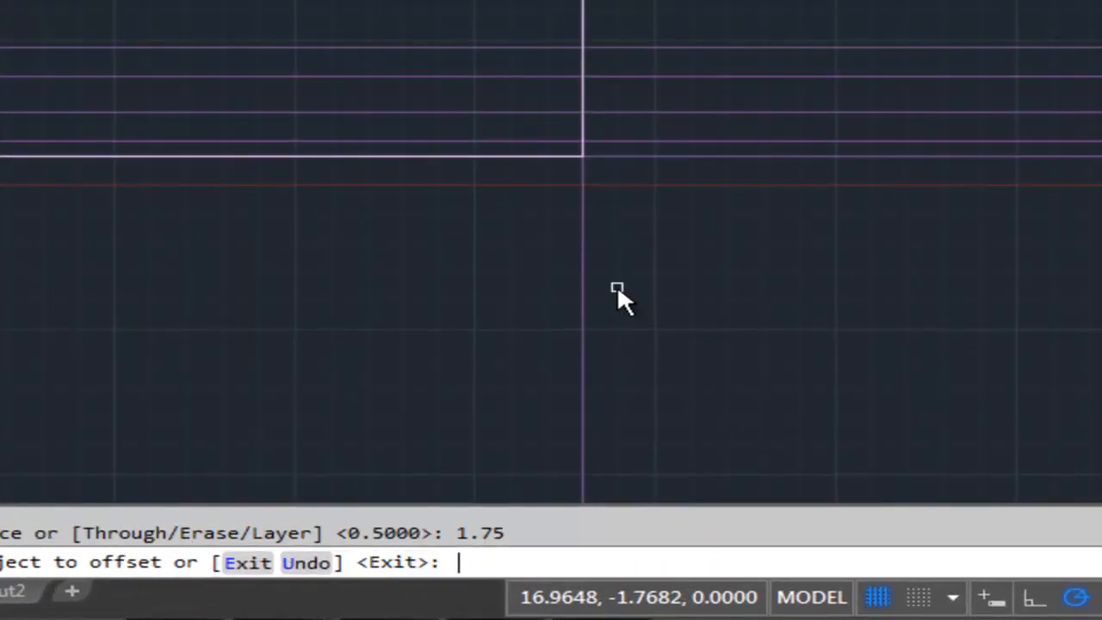
left_click(584, 281)
left_click(471, 284)
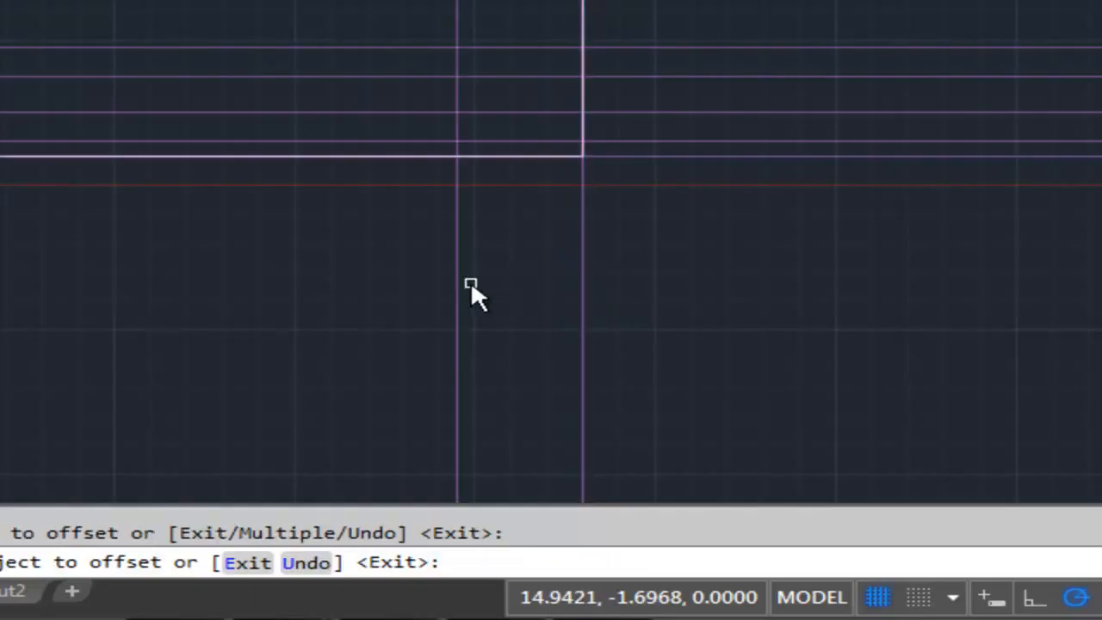
key("Return")
key("Return")
- Offset the new leftmost vertical construction line 1.50 further to the left
type("1.50")
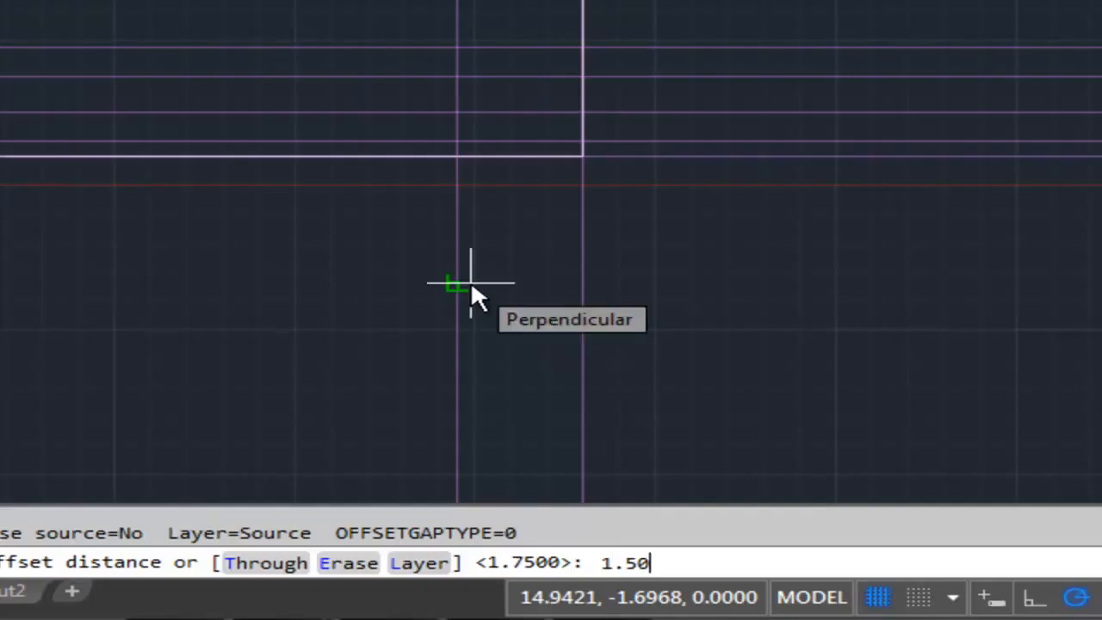
key("Return")
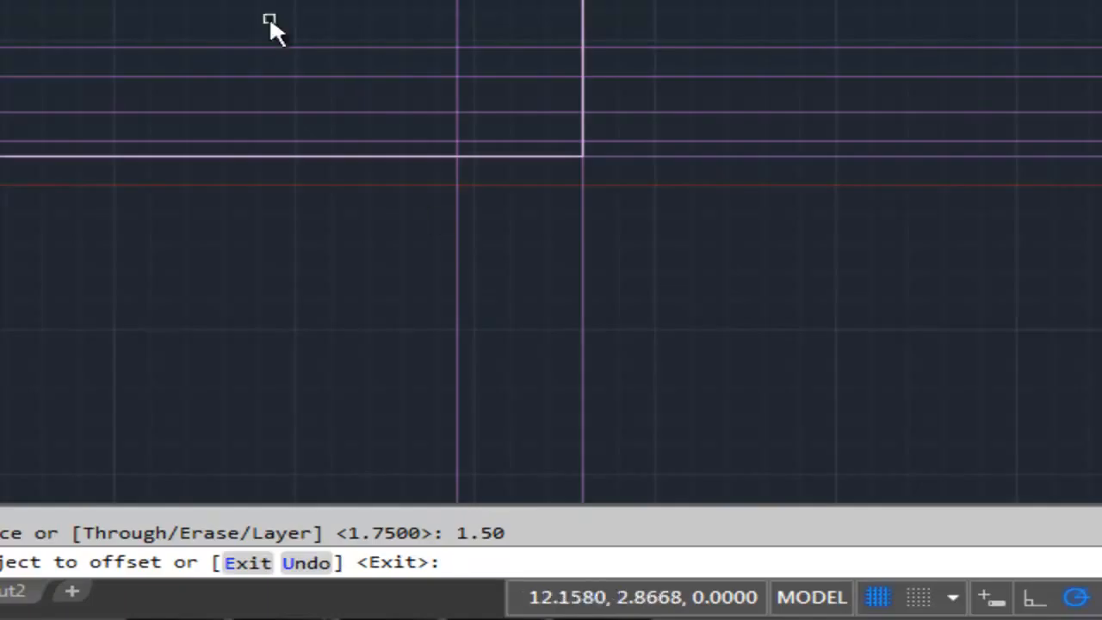
left_click(457, 239)
left_click(301, 250)
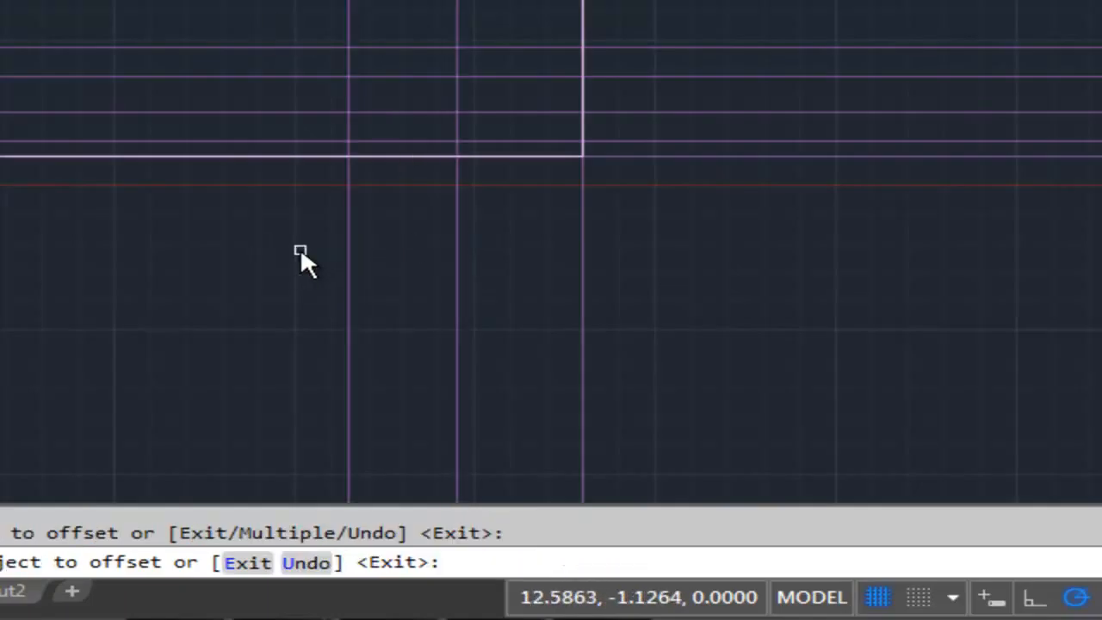
key("Return")
key("Return")
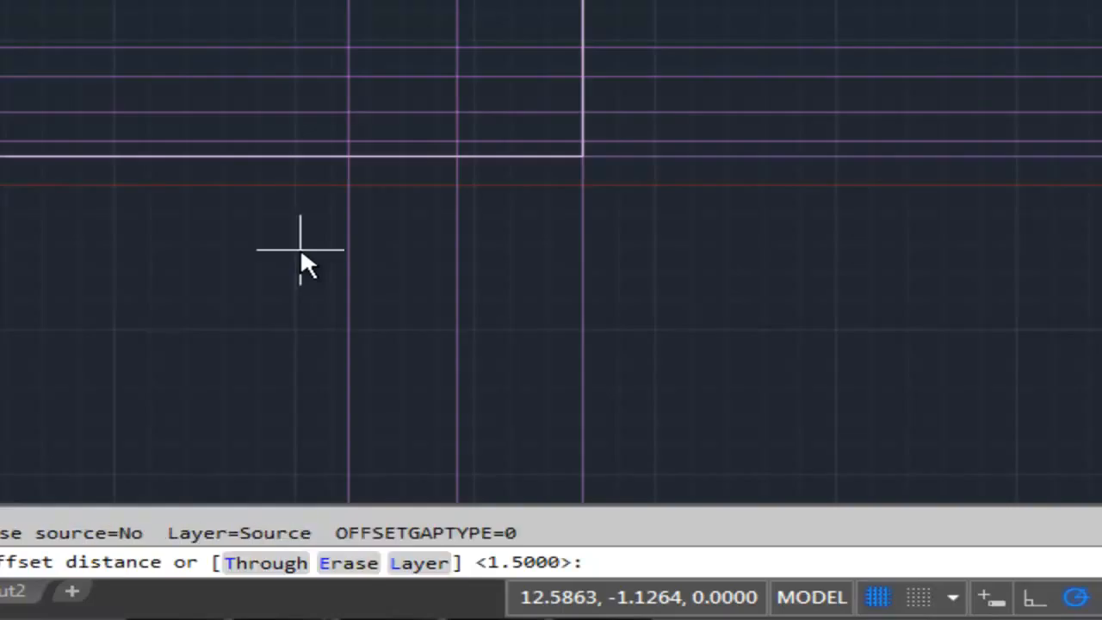
- Offset the leftmost vertical construction line 1.0 to the left and end the Offset command
type("1.0")
key("Return")
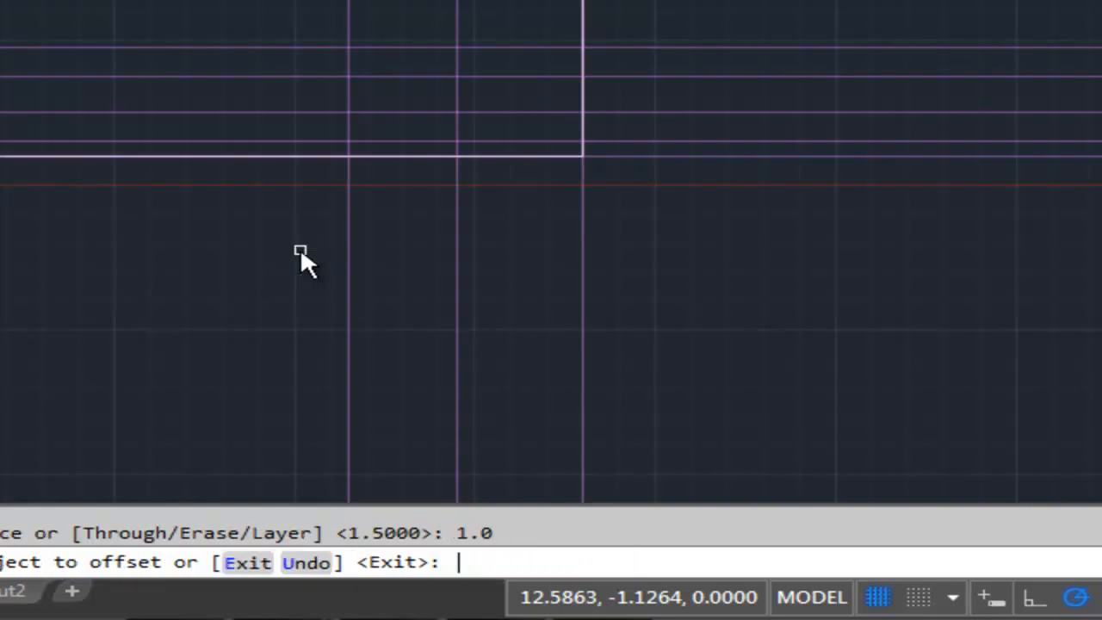
left_click(353, 221)
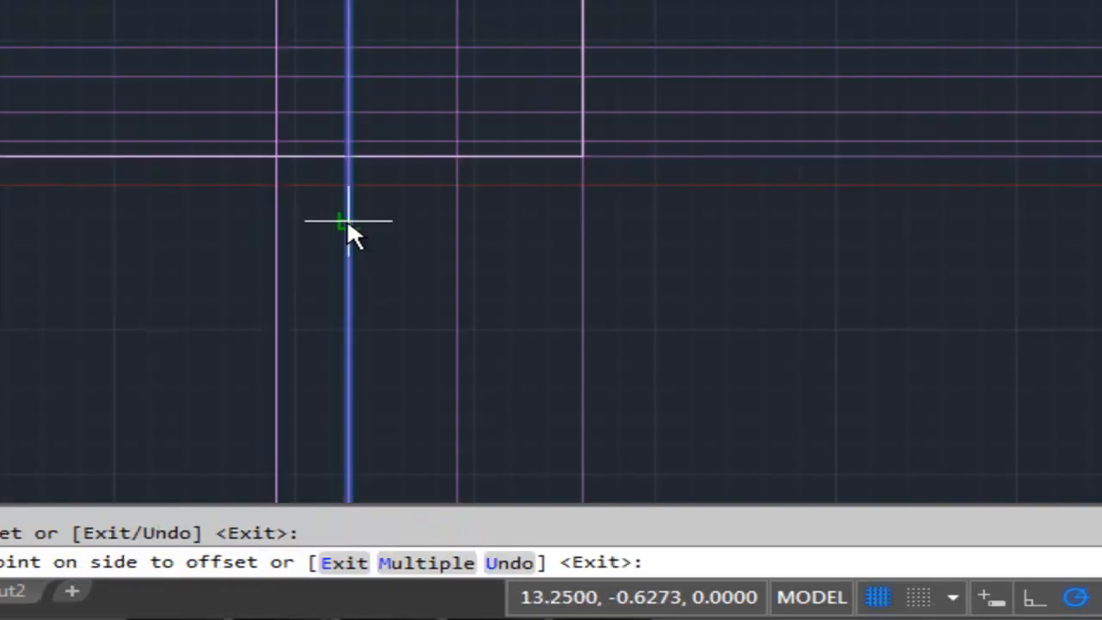
left_click(109, 235)
scroll(156, 276, "down", 2)
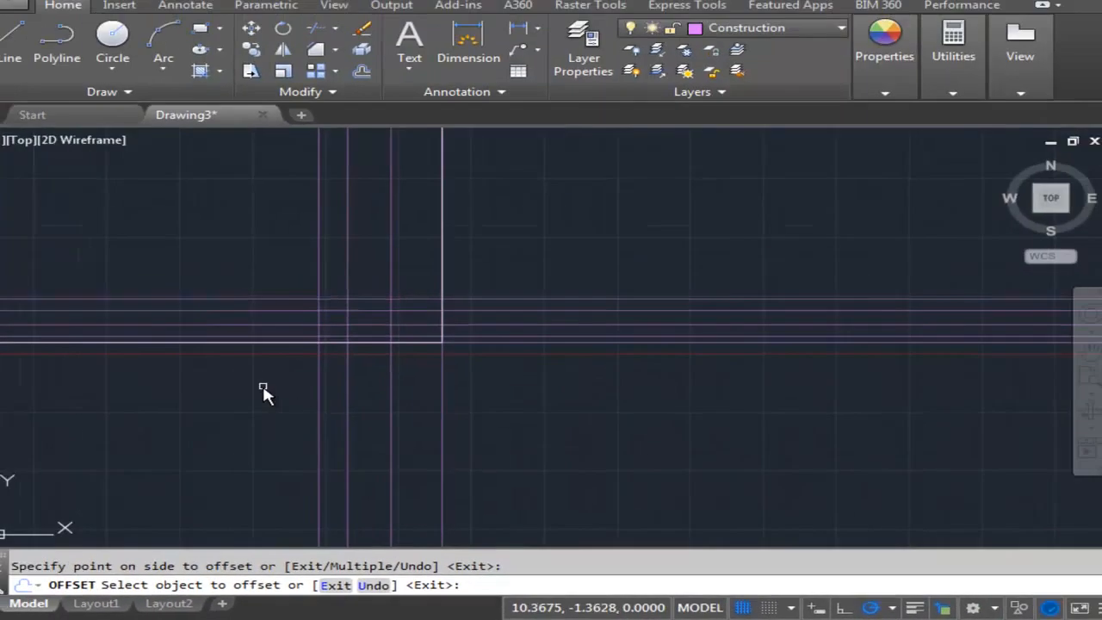
middle_click_drag(170, 296, 226, 380)
key("Escape")
key("Escape")
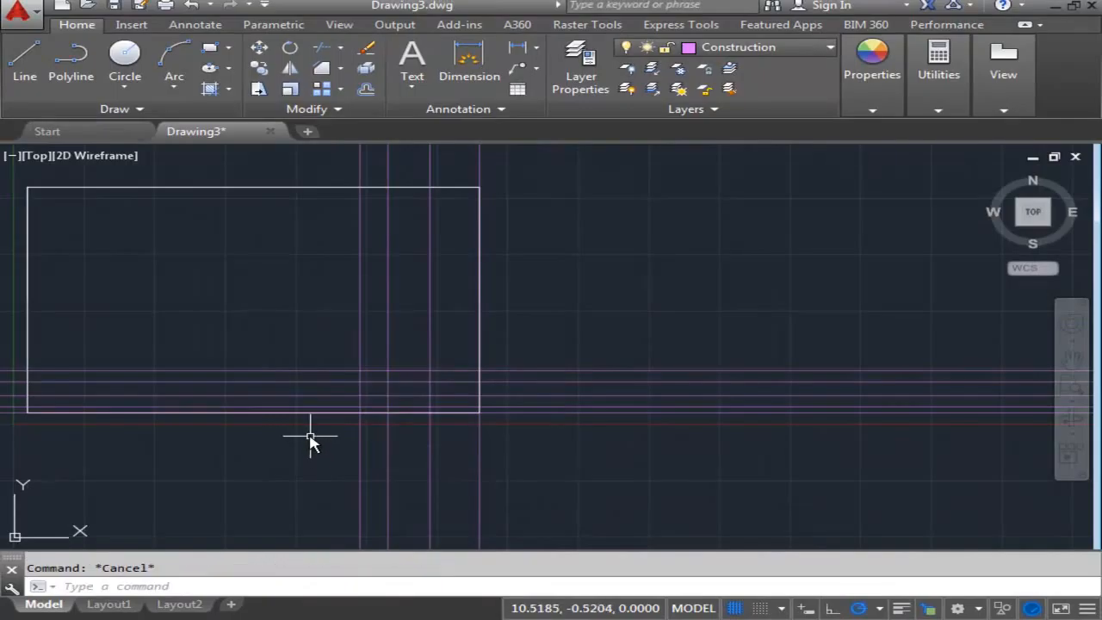
mouse_move(291, 444)
middle_mouse_down()
mouse_move(295, 423)
mouse_move(273, 387)
middle_mouse_up()
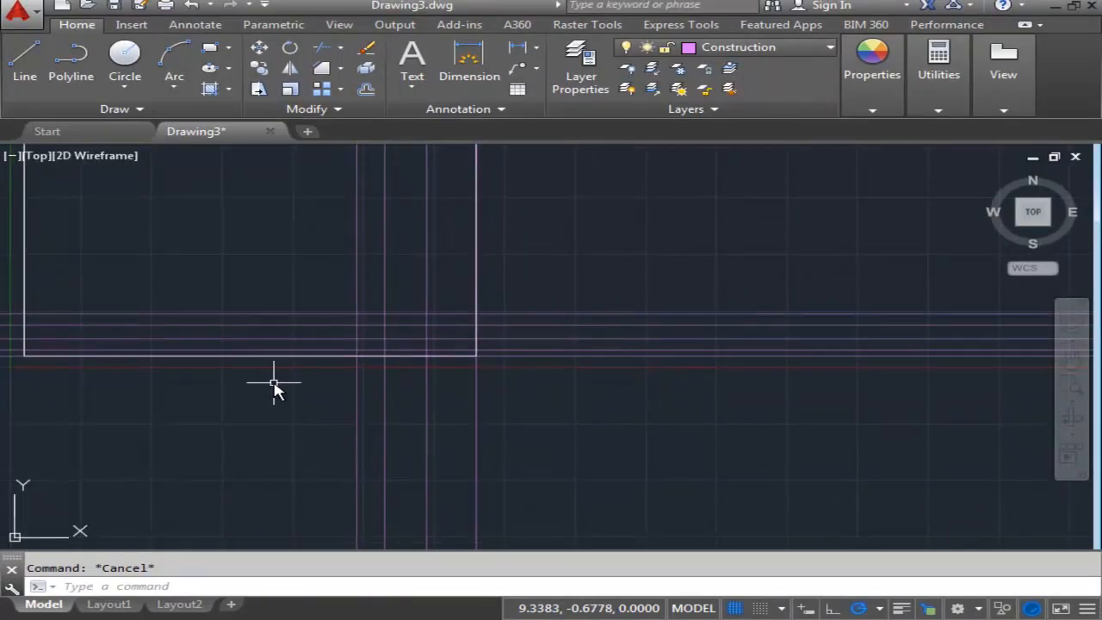
scroll(286, 392, "up", 2)
middle_click_drag(338, 391, 293, 446)
scroll(320, 382, "up", 2)
scroll(347, 368, "up", 2)
middle_click_drag(347, 368, 251, 390)
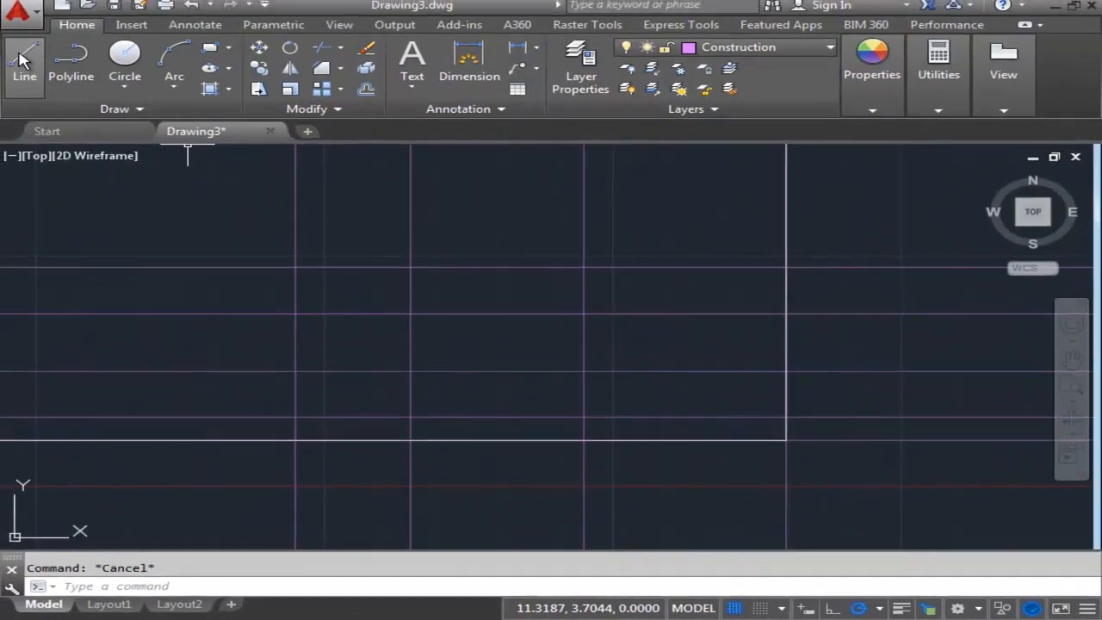
left_click(24, 62)
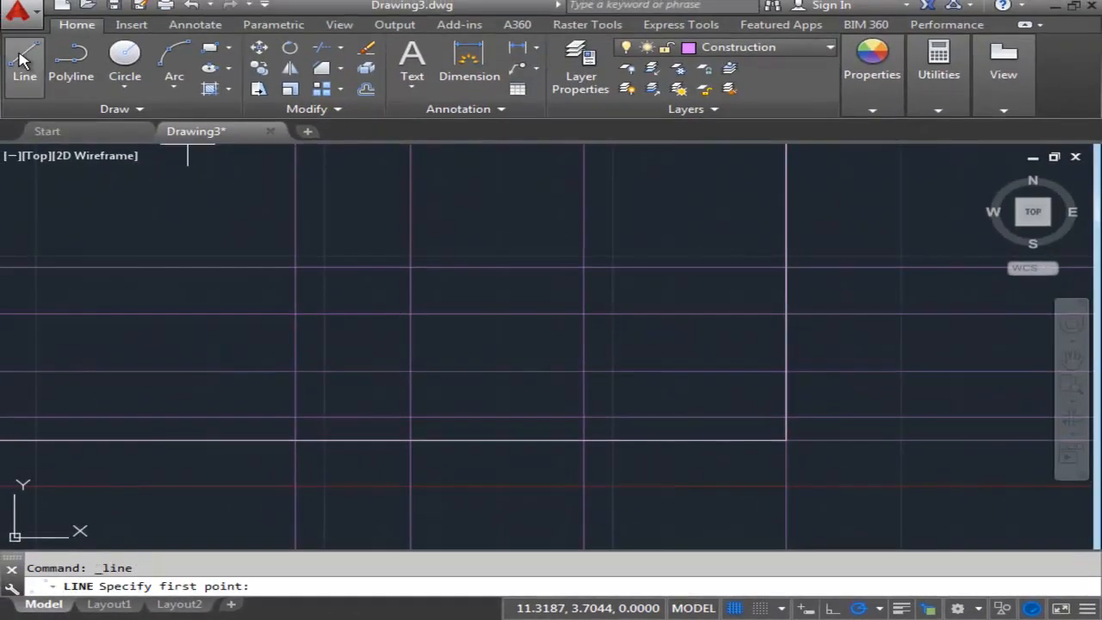
left_click(786, 268)
key("Escape")
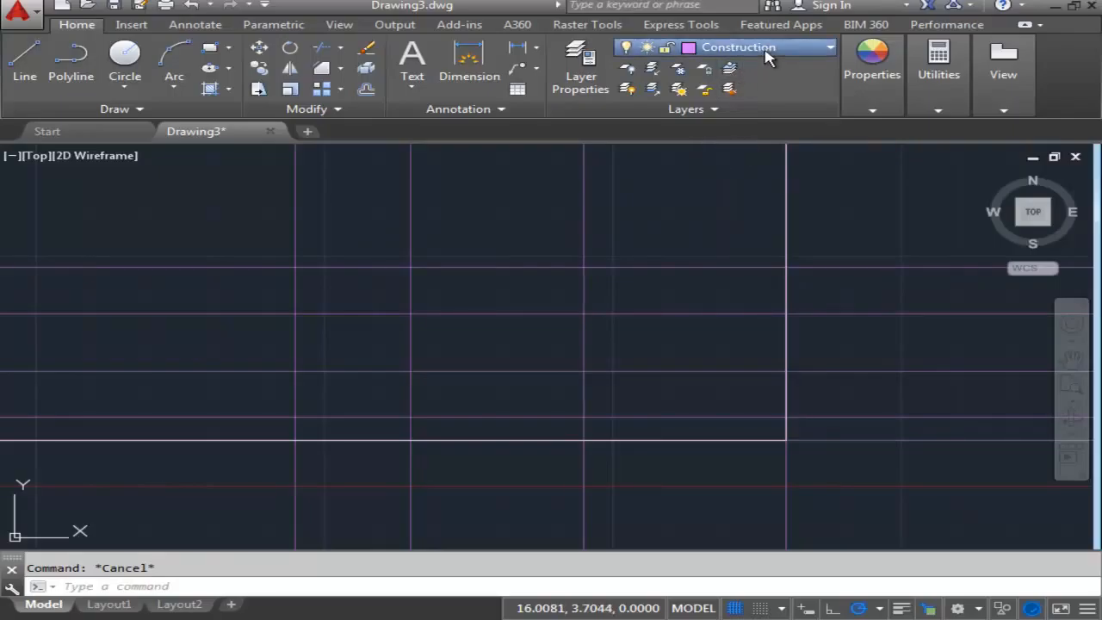
- Make layer 0 current and draw the title block's top and left edges along the outermost construction lines down to the border
left_click(735, 71)
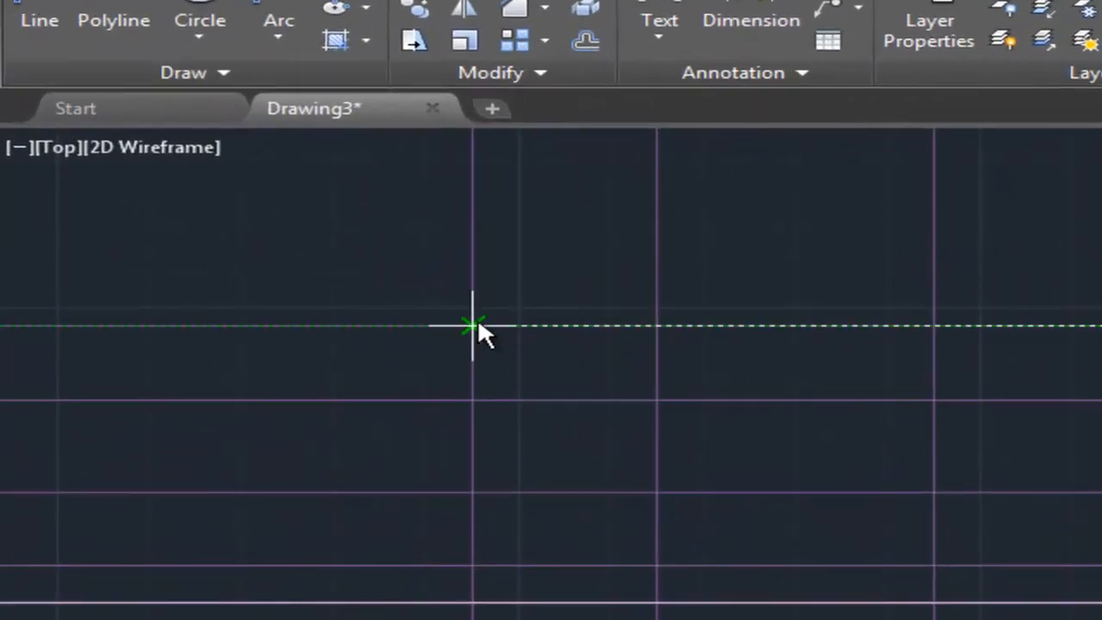
left_click(476, 324)
middle_click_drag(534, 273, 575, 263)
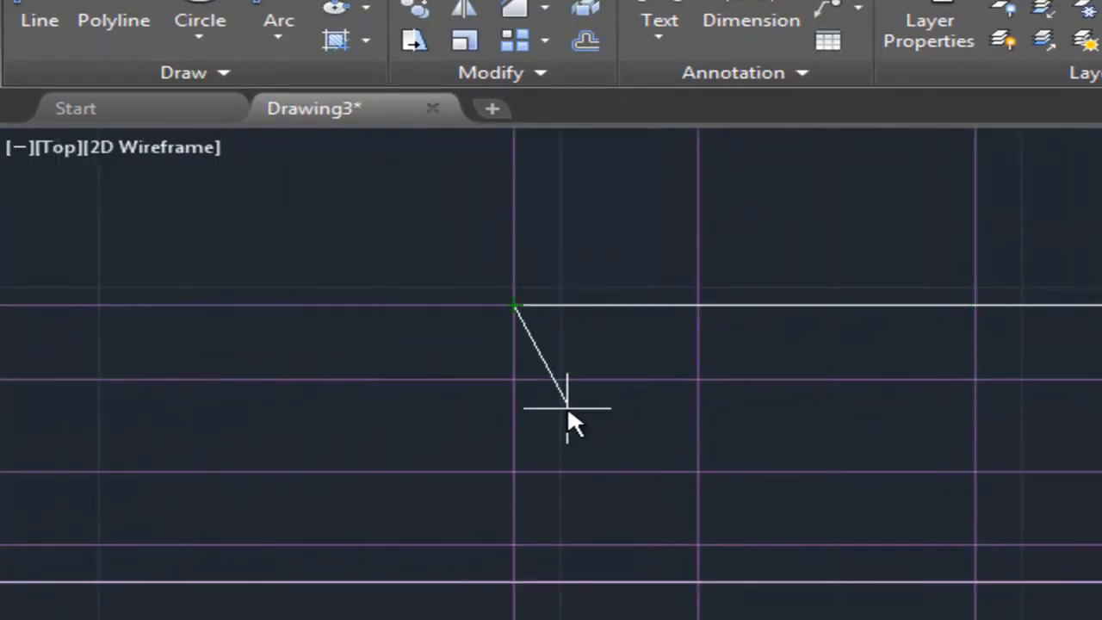
left_click(514, 586)
key("Escape")
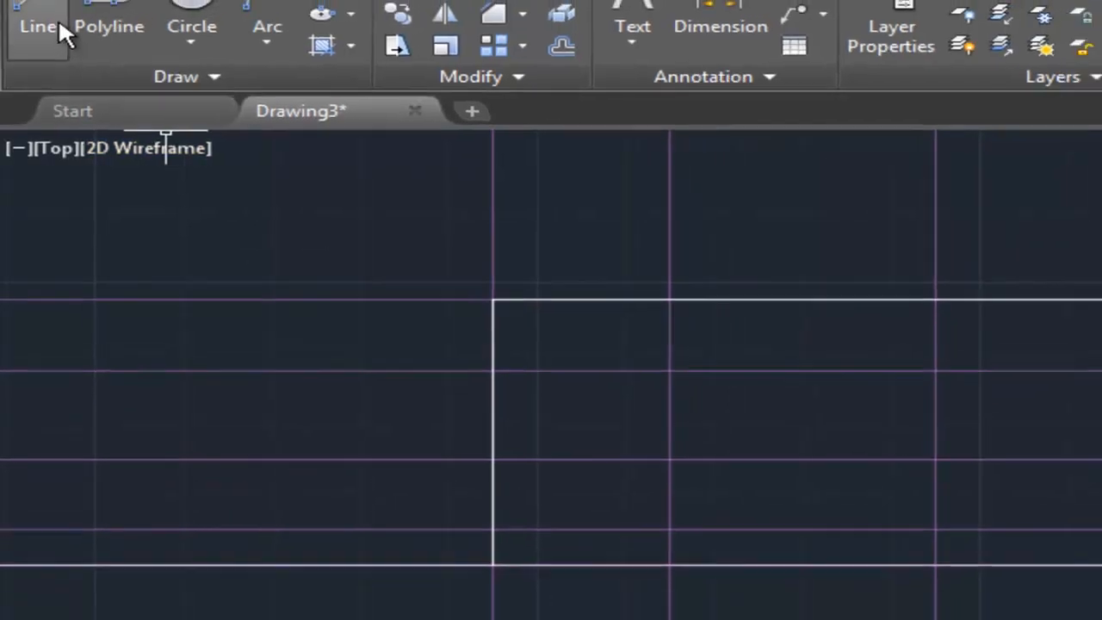
- Draw a horizontal line across the title block along the second construction line from its top edge
left_click(43, 23)
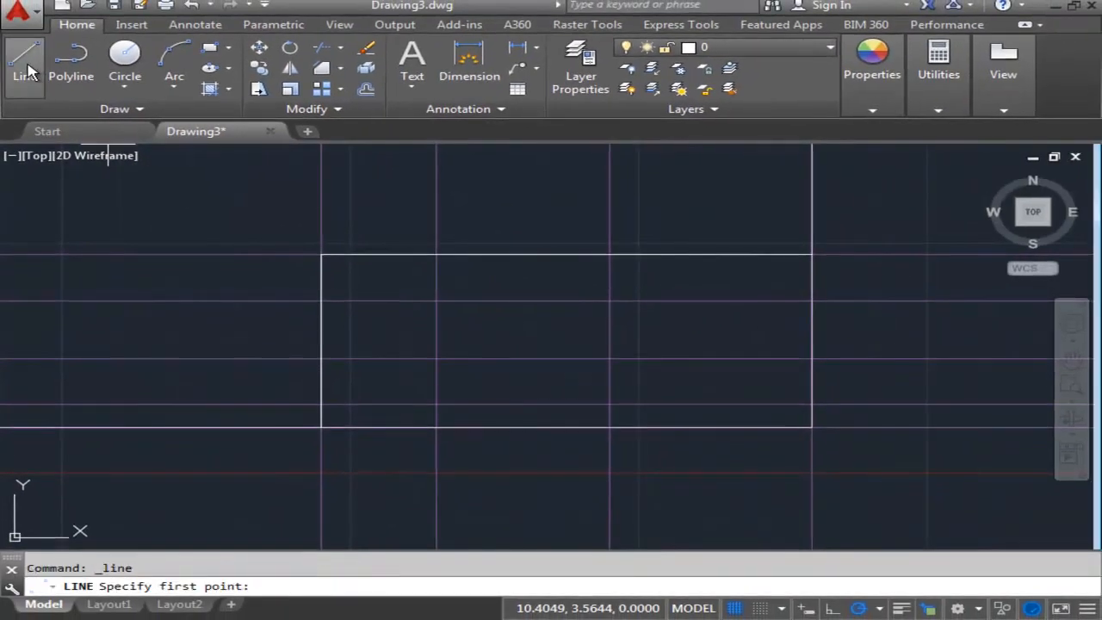
left_click(322, 300)
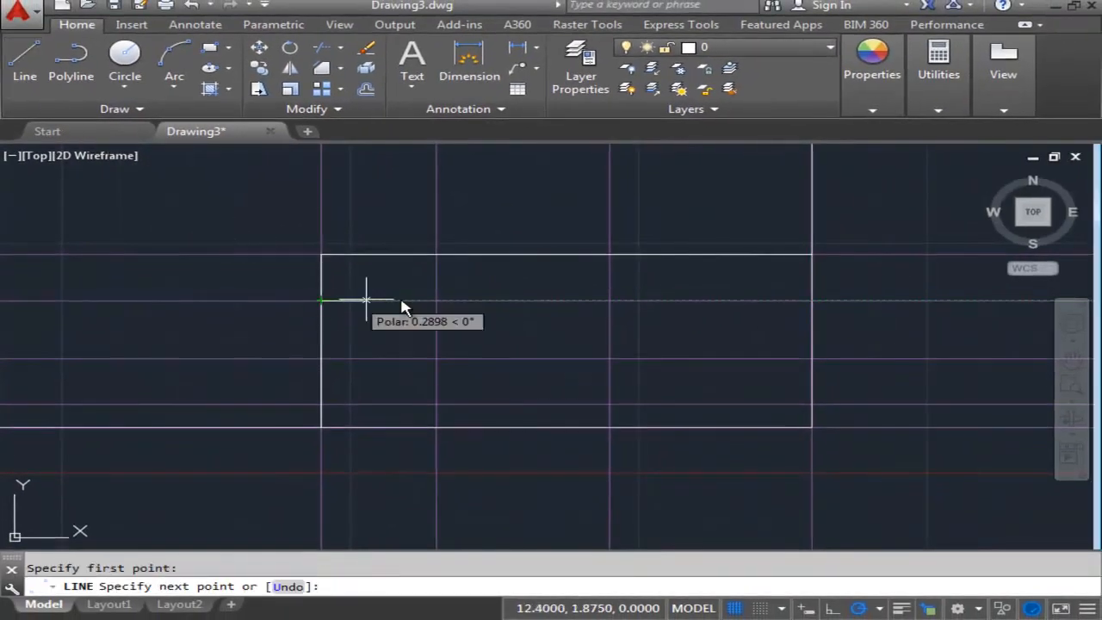
left_click(815, 308)
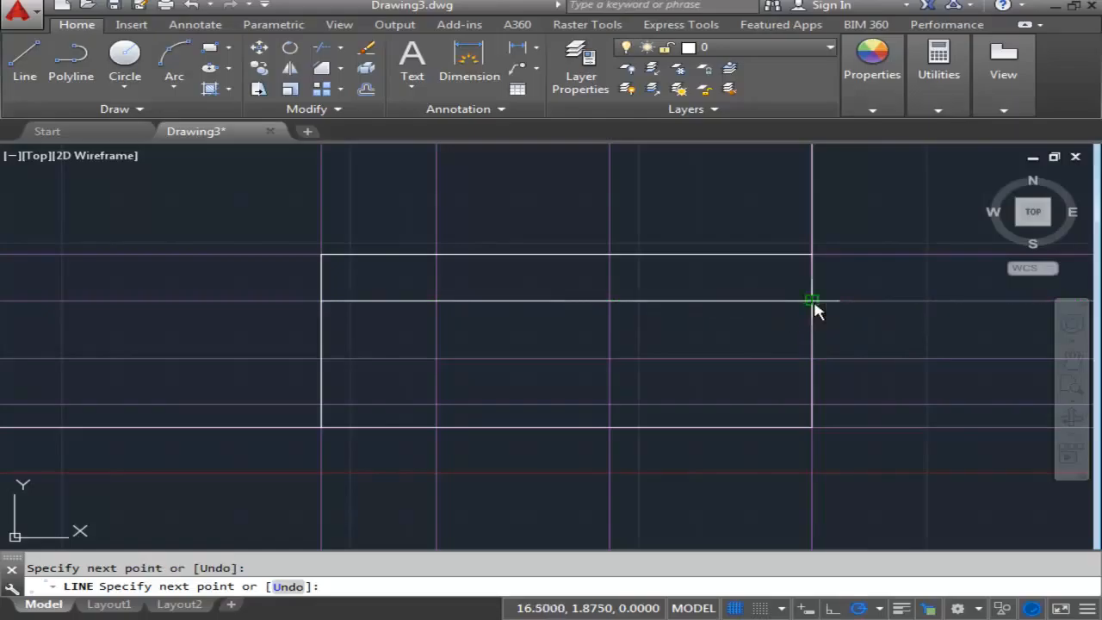
key("Escape")
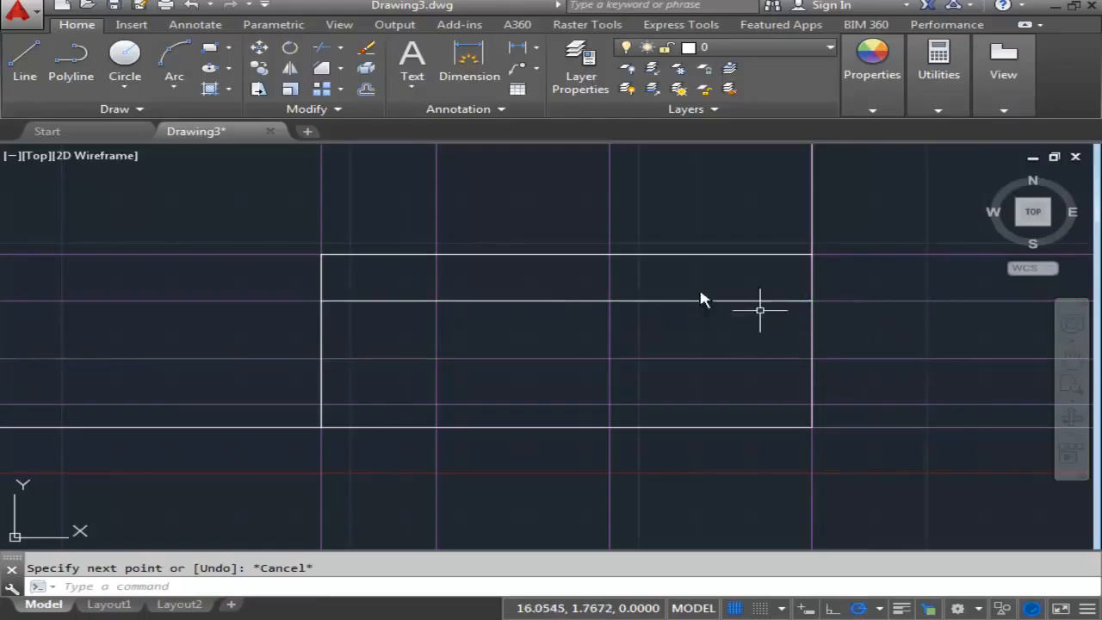
- Draw a horizontal line across the title block along the third construction line from its top edge
left_click(35, 62)
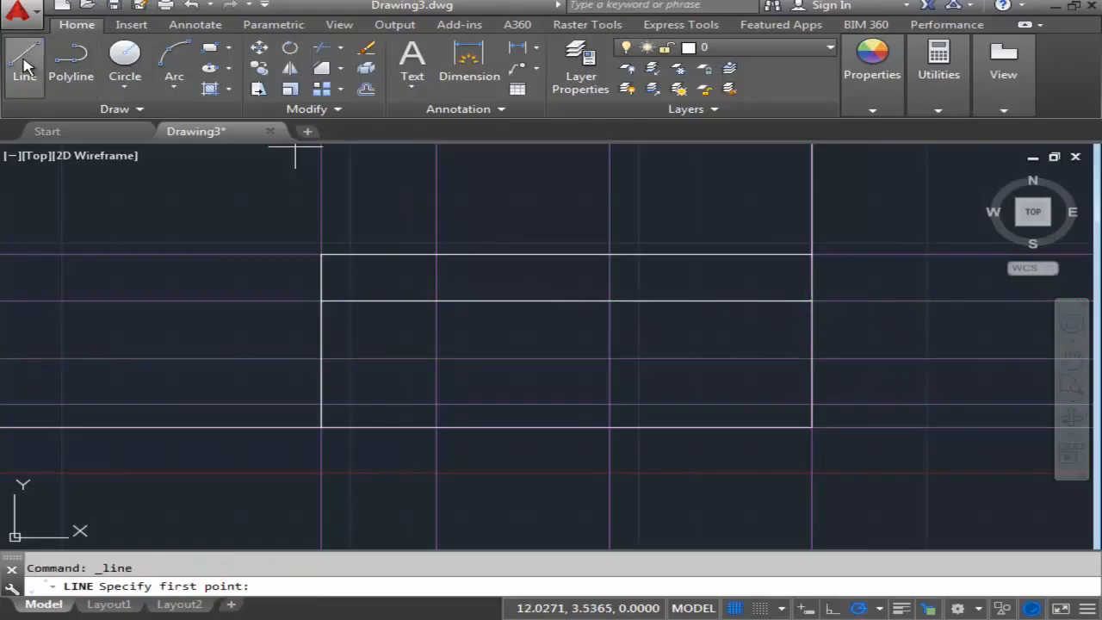
left_click(330, 364)
left_click(812, 362)
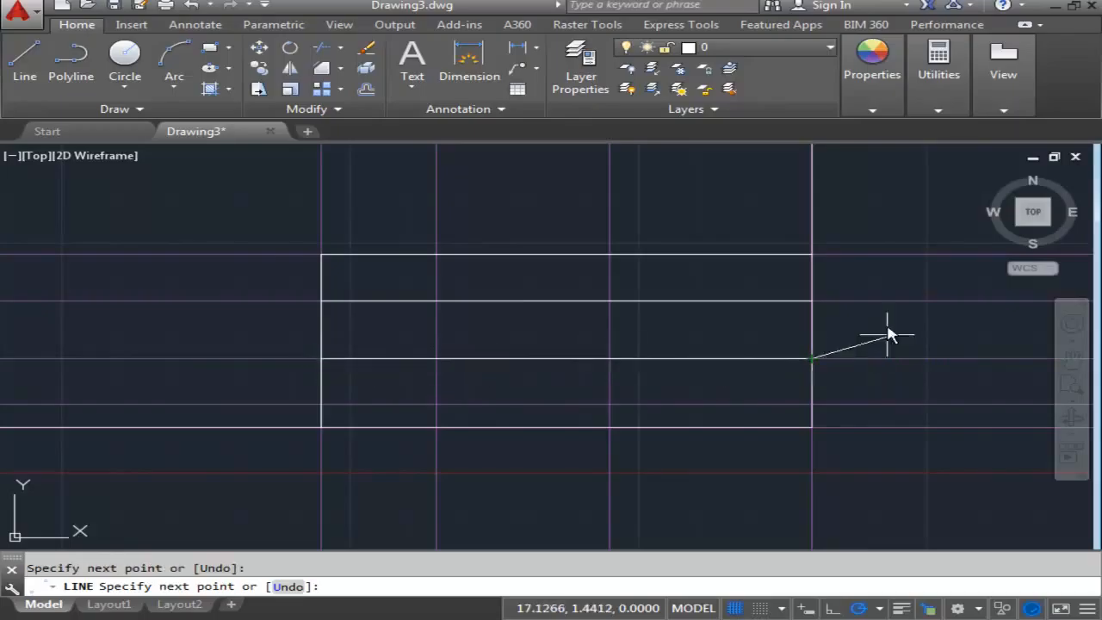
key("Escape")
- Draw a horizontal line across the title block along the lowest construction line above the bottom border
left_click(23, 60)
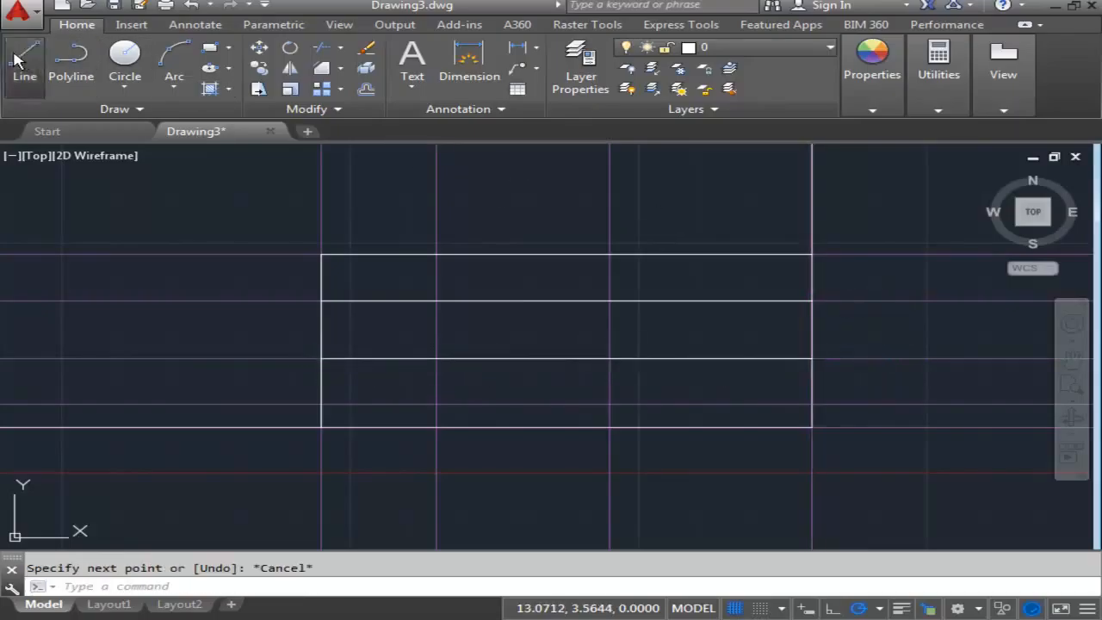
left_click(322, 404)
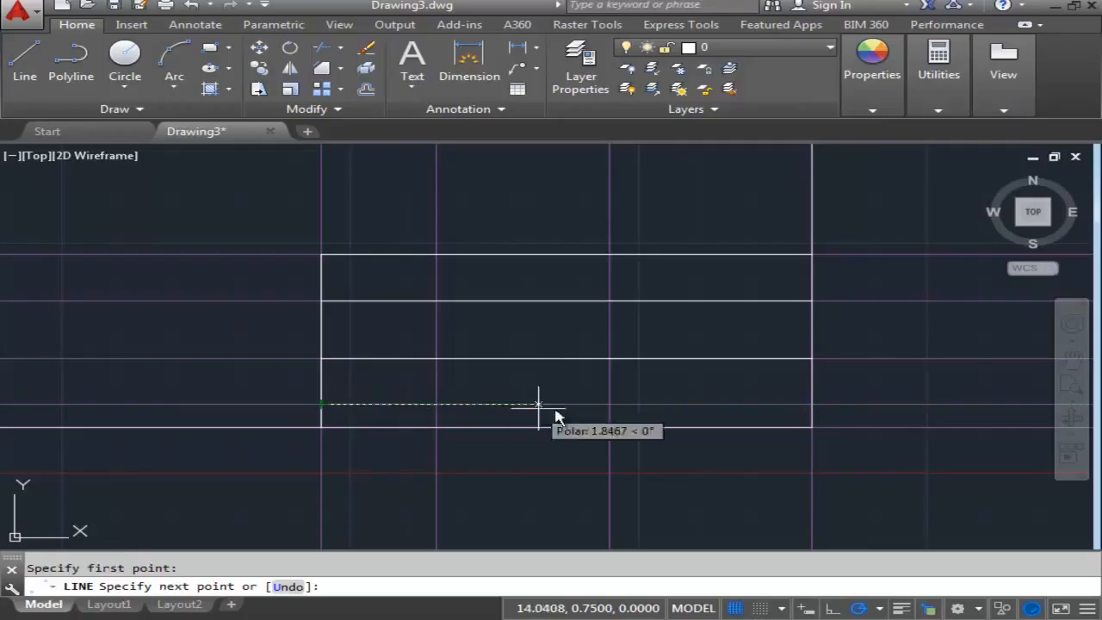
left_click(812, 405)
key("Escape")
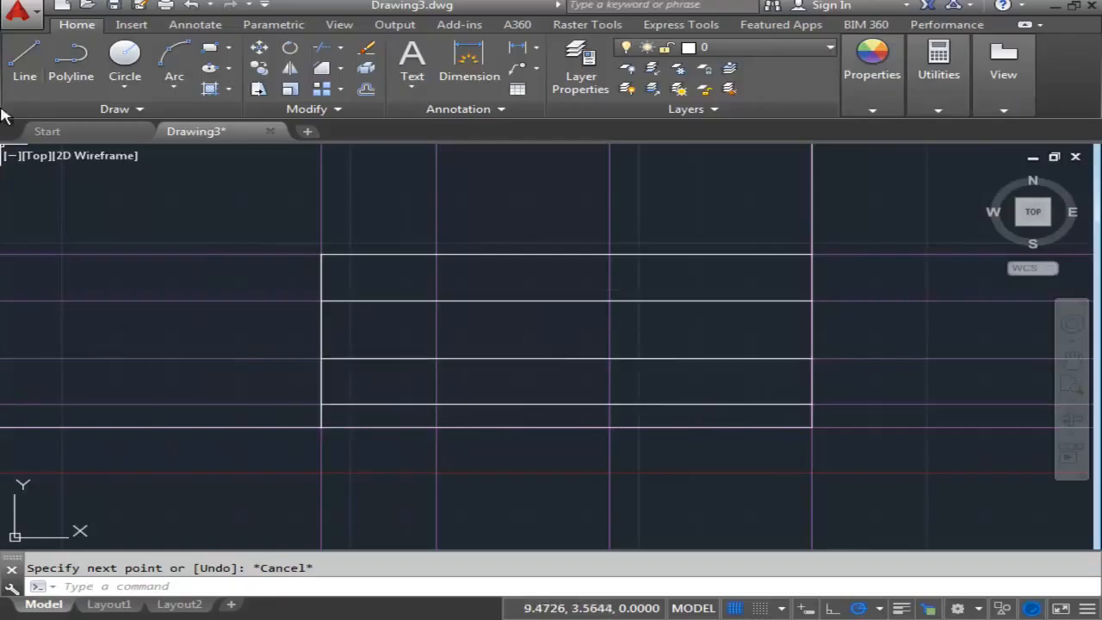
- Draw a short vertical divider in the title block's bottom row along the first construction line inside its left edge
left_click(25, 60)
scroll(484, 455, "up", 2)
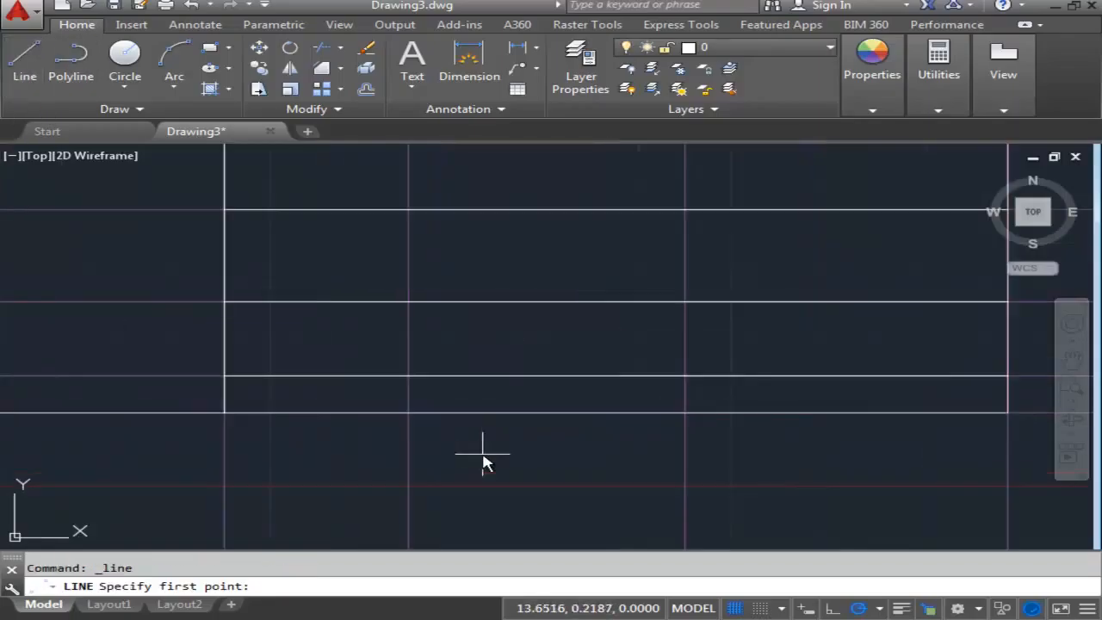
left_click(409, 376)
left_click(408, 413)
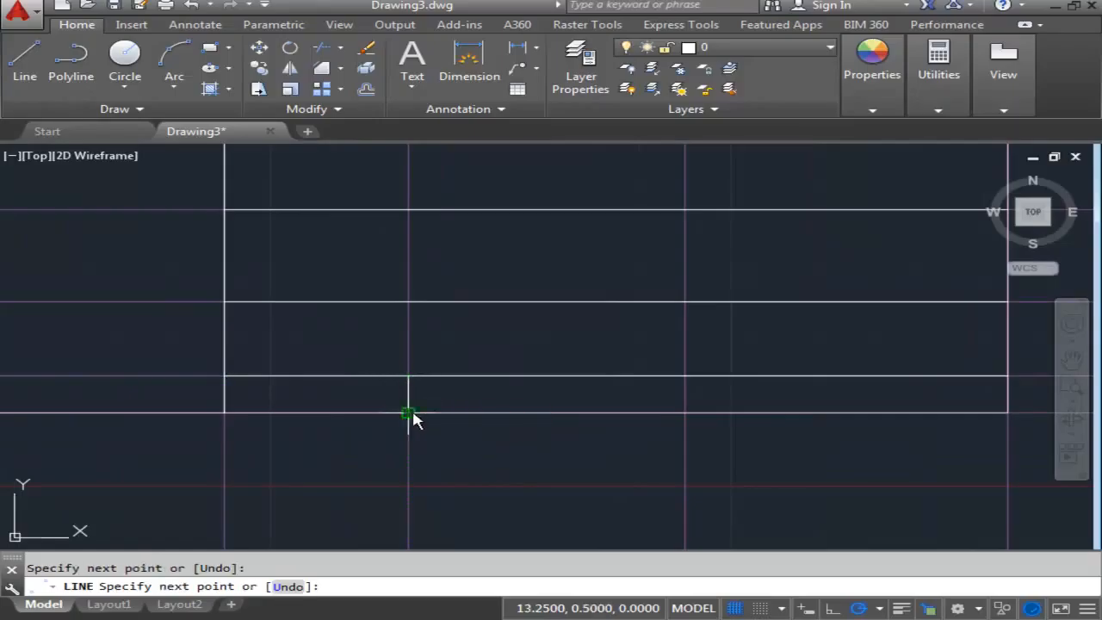
key("Escape")
- Draw a short vertical divider in the title block's bottom row along the construction line nearest its right edge
left_click(25, 60)
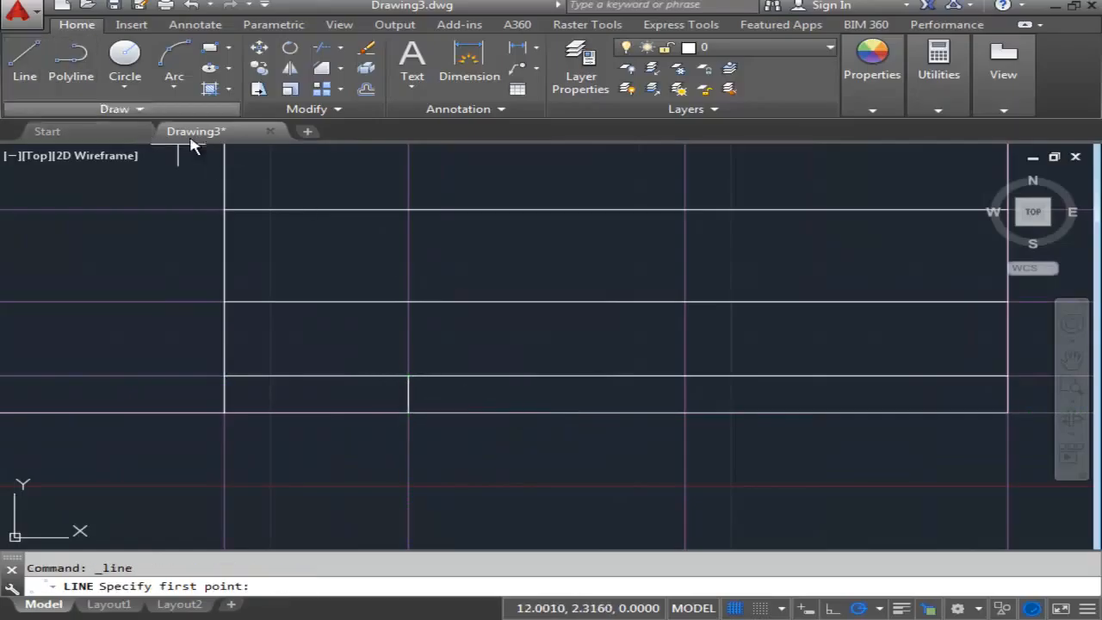
left_click(685, 377)
left_click(684, 414)
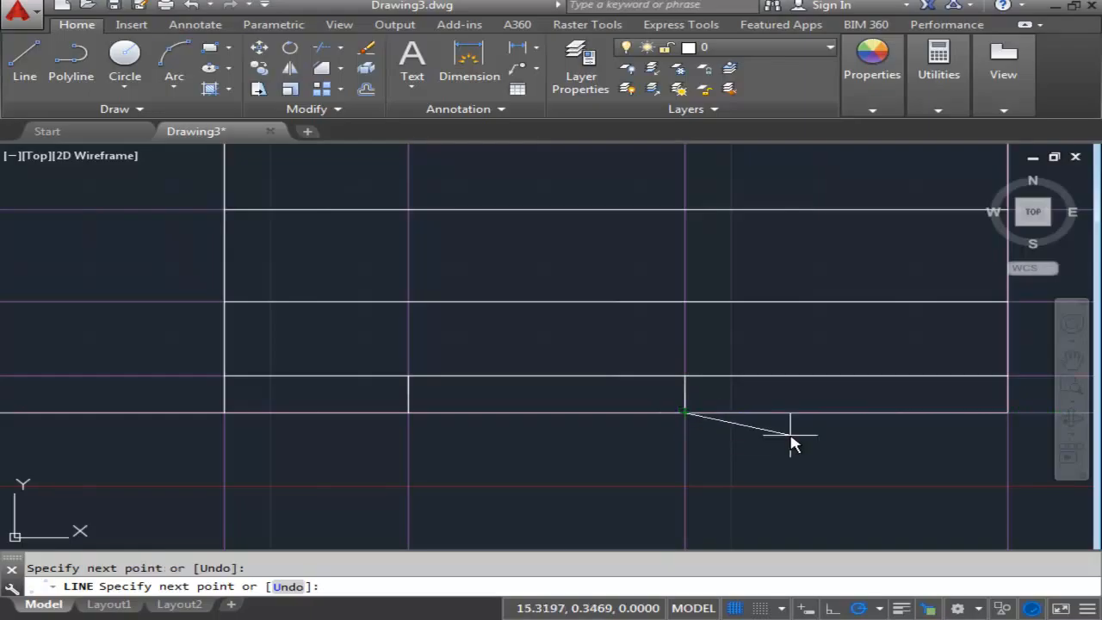
key("Escape")
- Examine the title block grid and its position along the border's lower edge
scroll(775, 439, "down", 4)
middle_click_drag(757, 436, 648, 395)
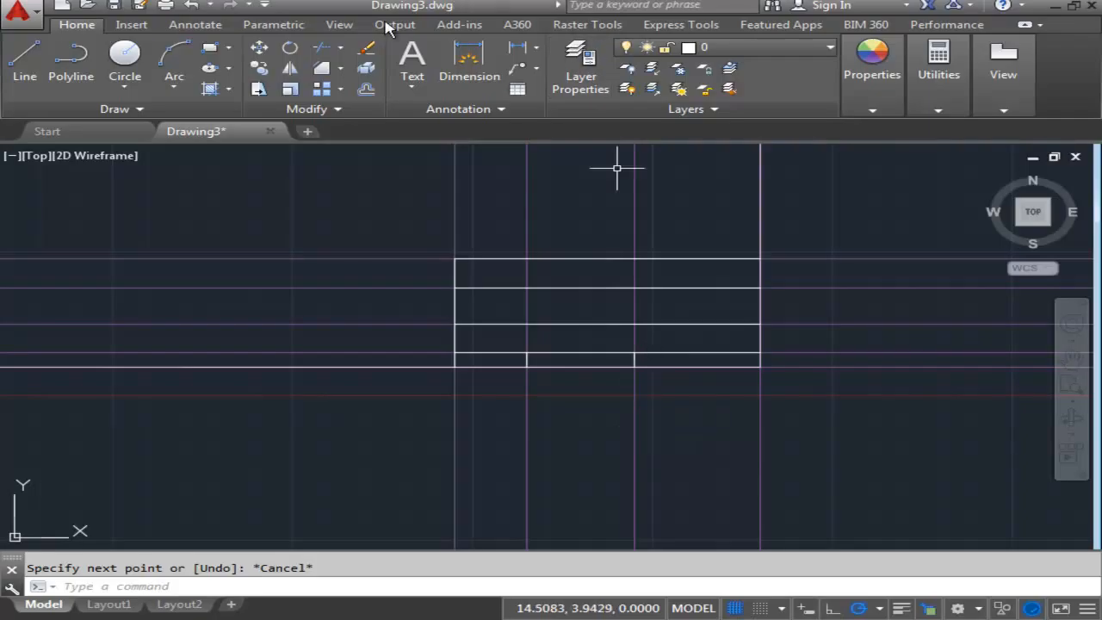
middle_click_drag(492, 283, 554, 327)
scroll(542, 344, "down", 2)
middle_click_drag(498, 360, 492, 403)
scroll(508, 424, "down", 2)
middle_click_drag(449, 357, 438, 220)
scroll(527, 429, "up", 2)
middle_click_drag(532, 263, 530, 310)
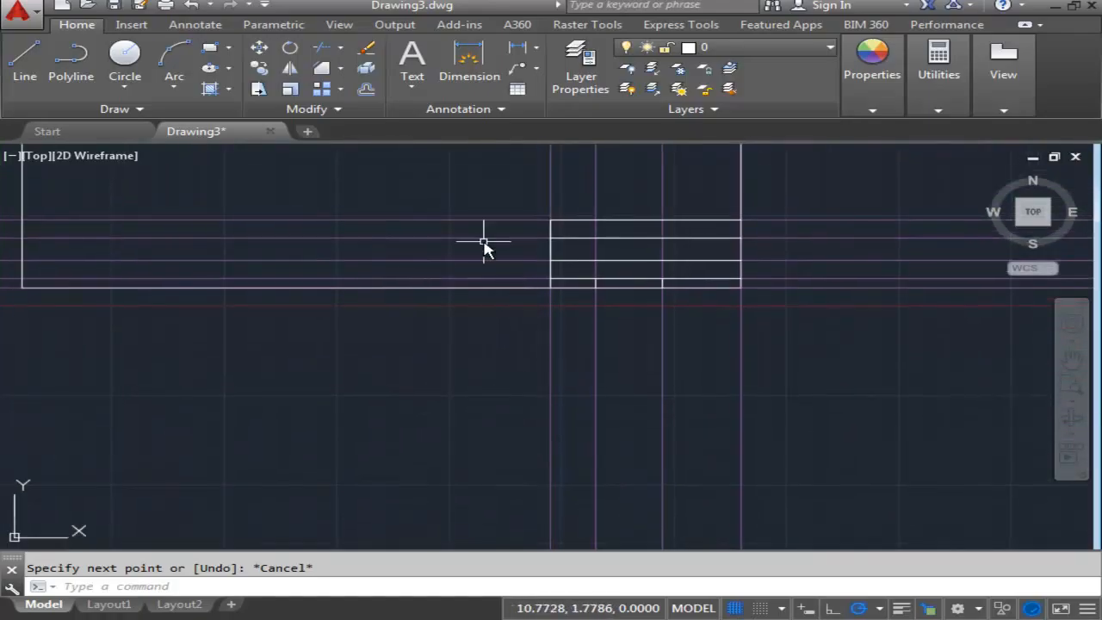
- Offset the vertical construction line on the border's right edge 2.75 to the left
left_click(366, 90)
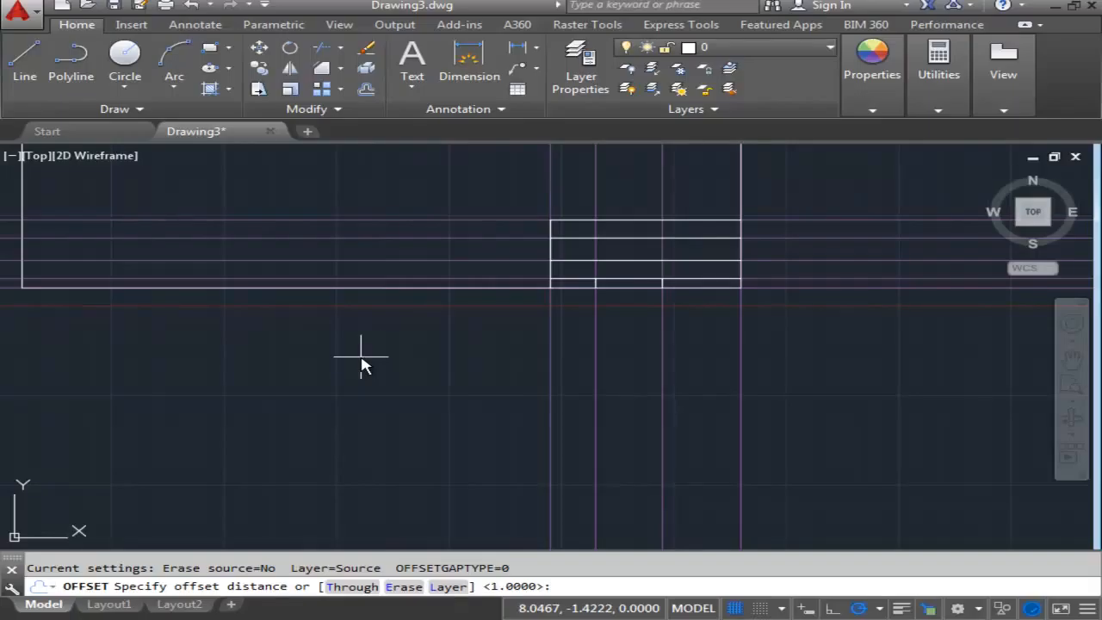
type(".75")
key("Return")
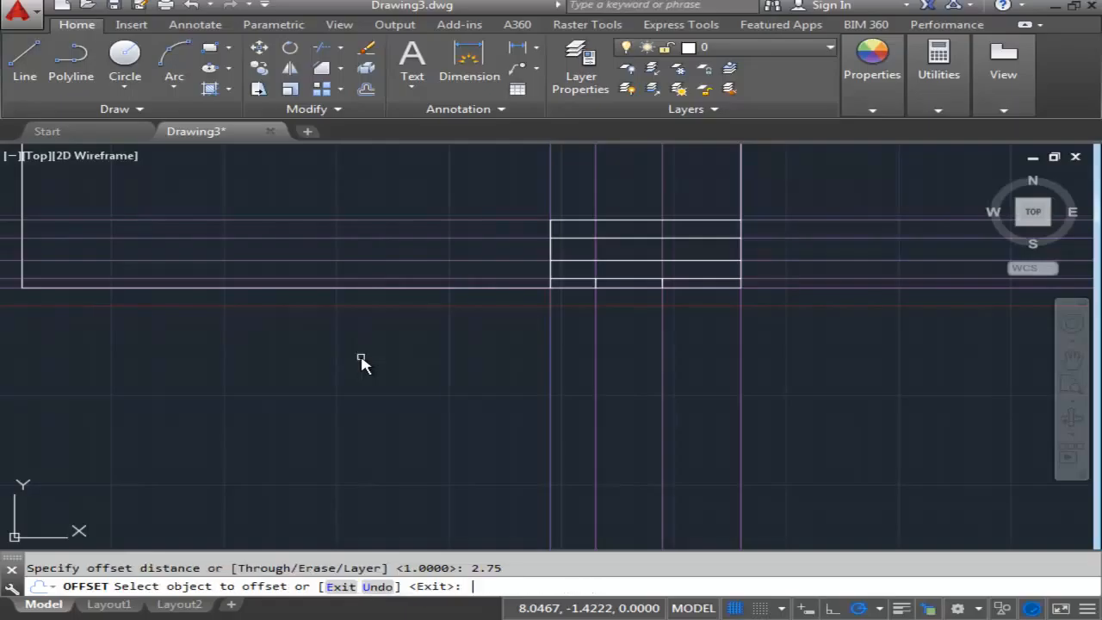
left_click(742, 355)
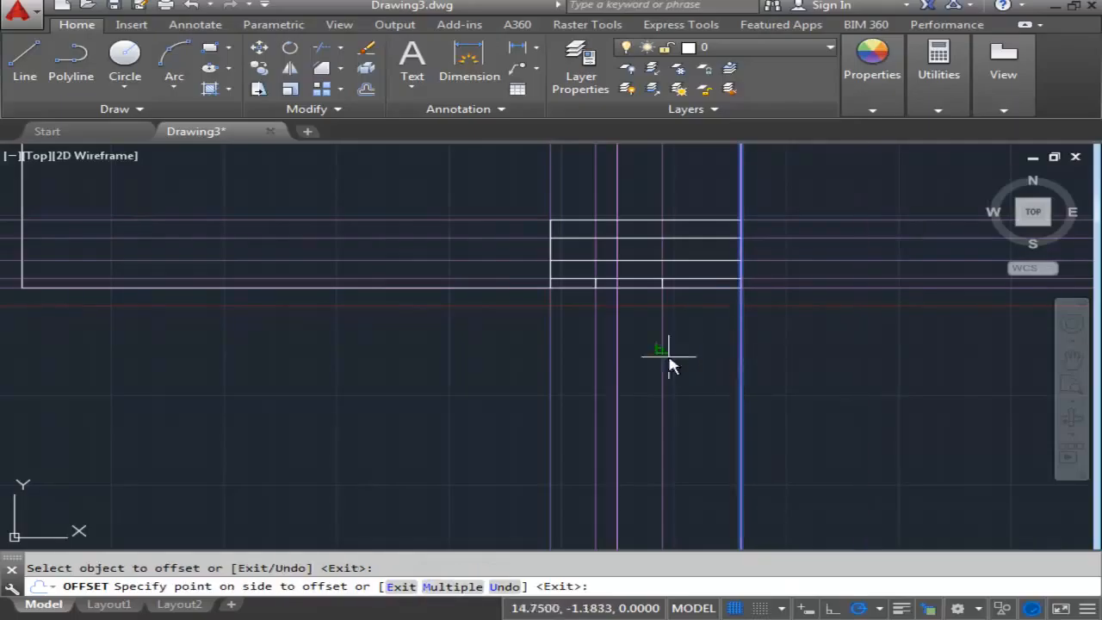
left_click(491, 358)
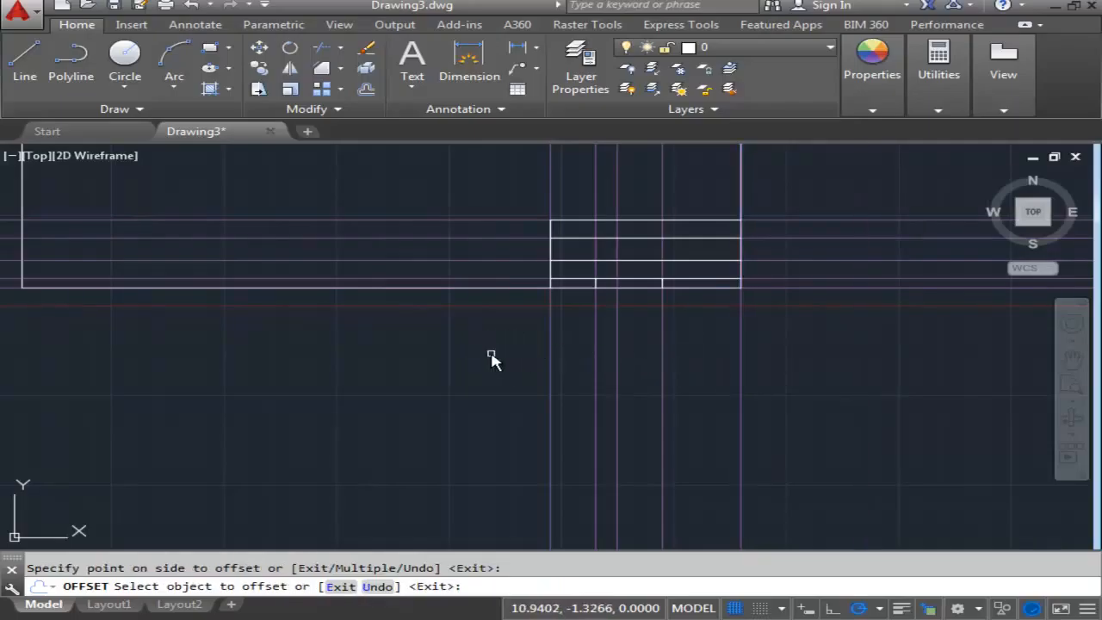
key("Return")
key("Return")
- Offset the vertical construction line on the border's right edge .38 to the left
type(".38")
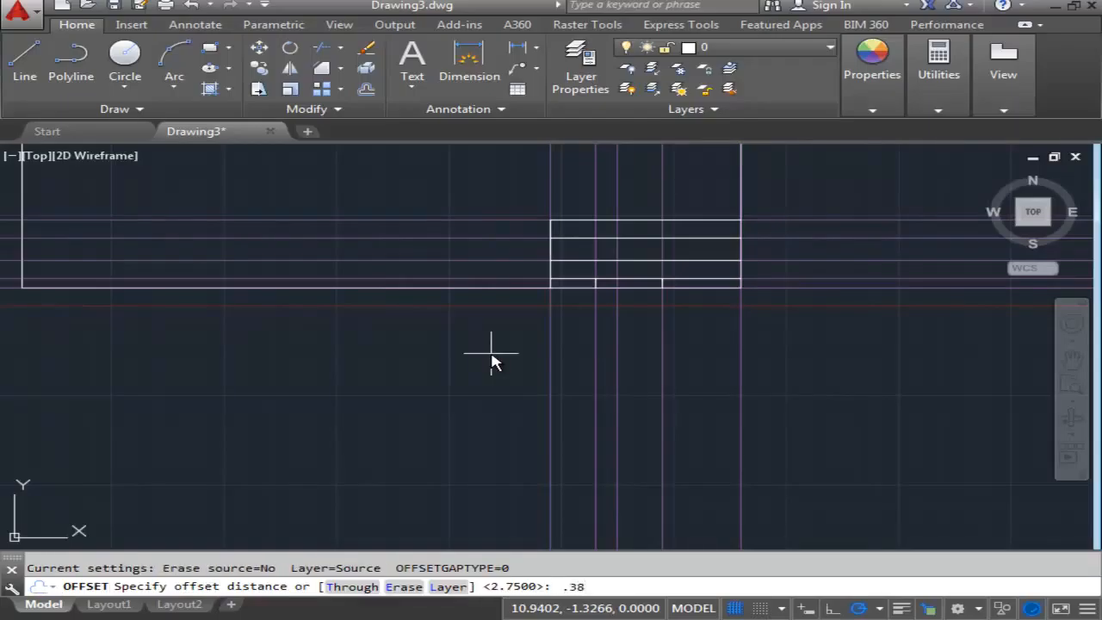
key("Return")
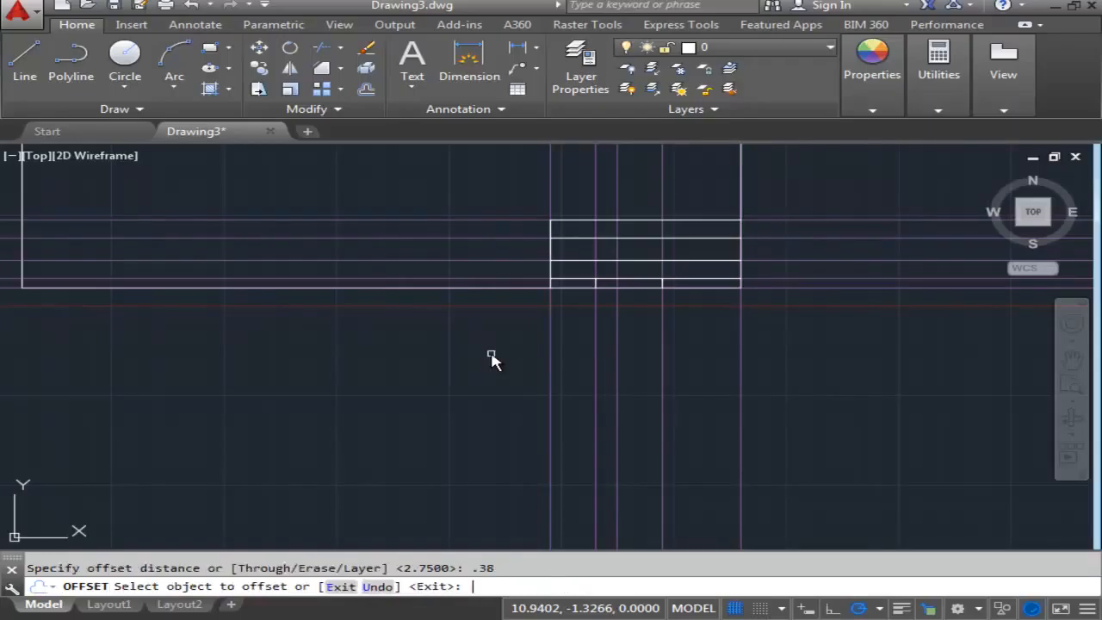
left_click(740, 339)
left_click(707, 342)
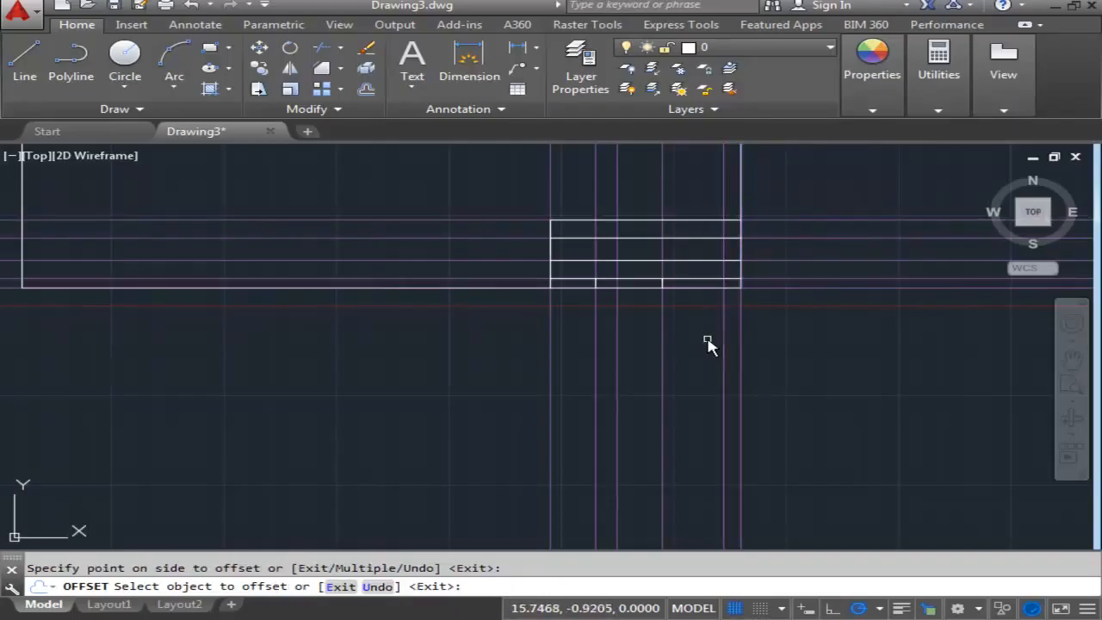
key("Return")
- Offset the vertical construction line on the border's right edge 7 to the left
key("Return")
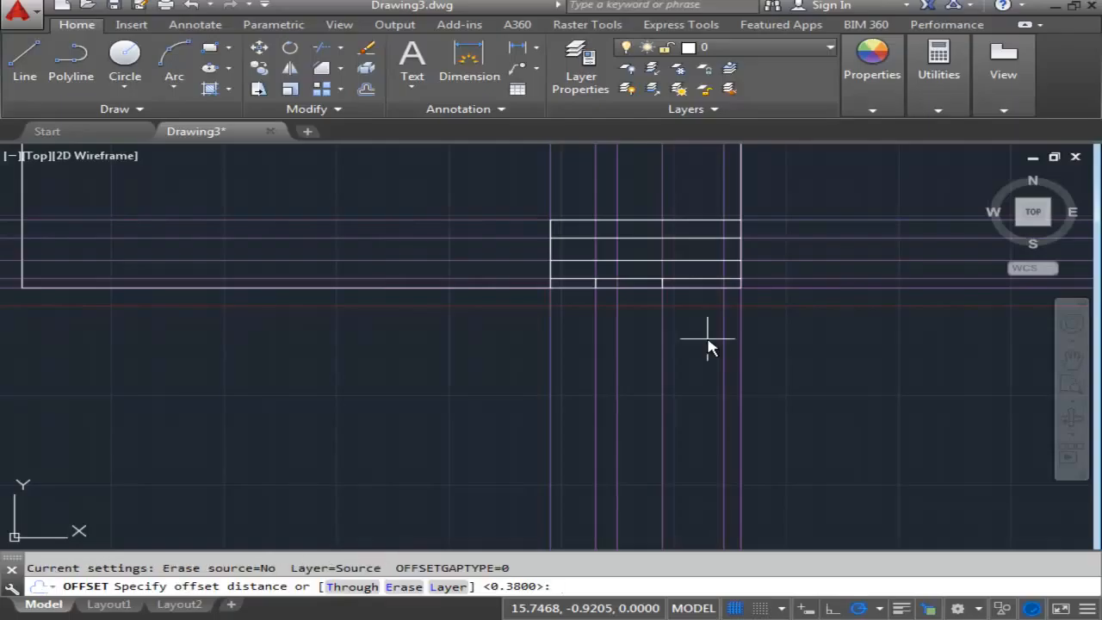
type("7")
key("Return")
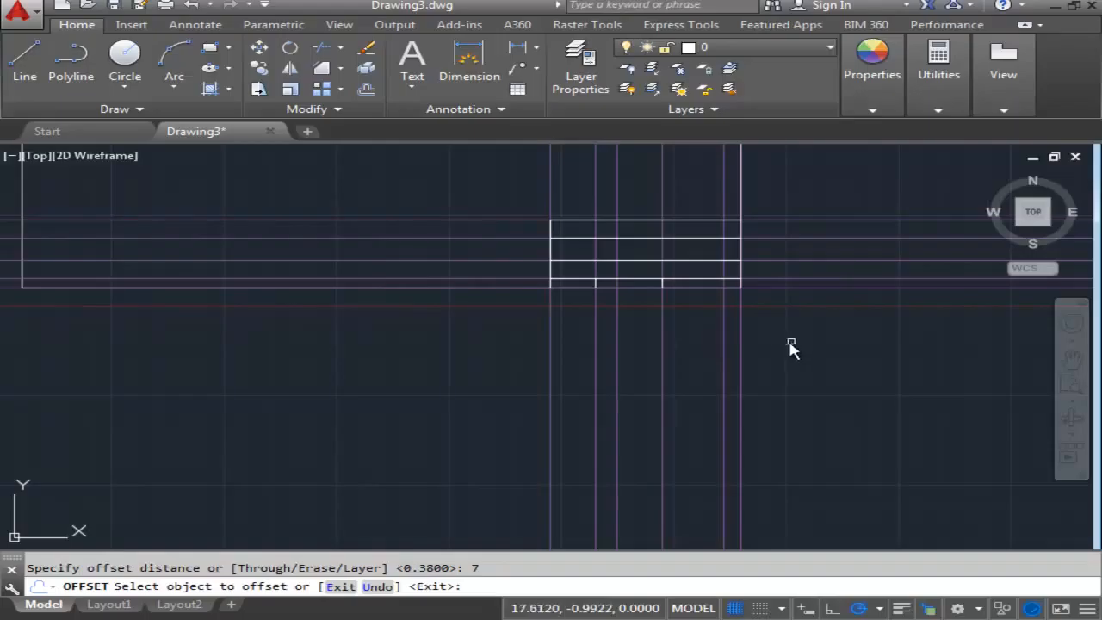
left_click(742, 356)
left_click(534, 356)
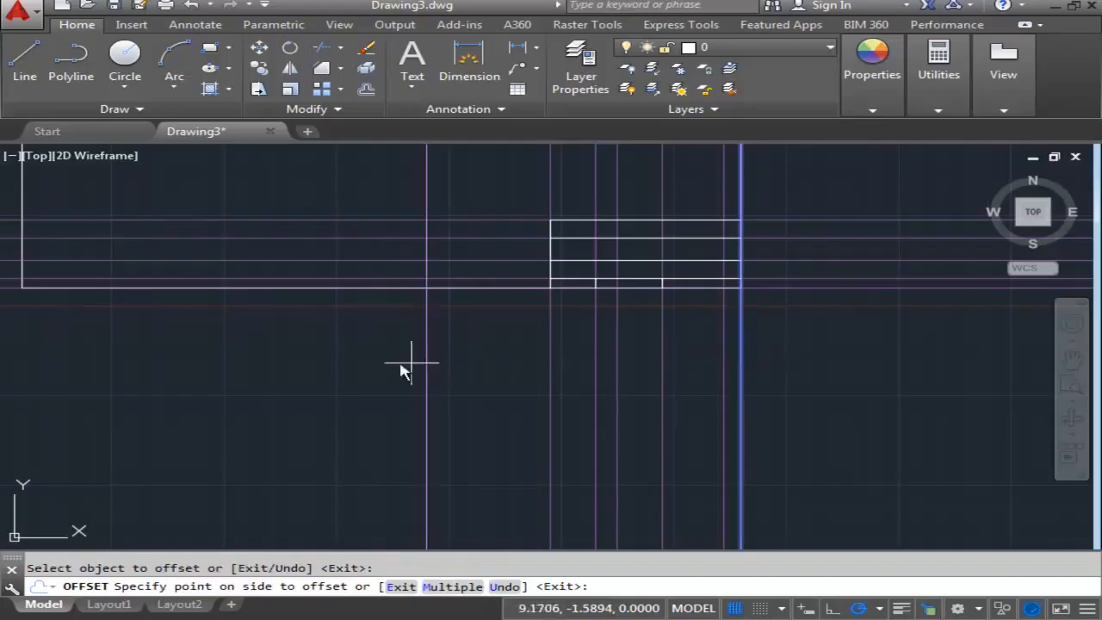
key("Return")
key("Return")
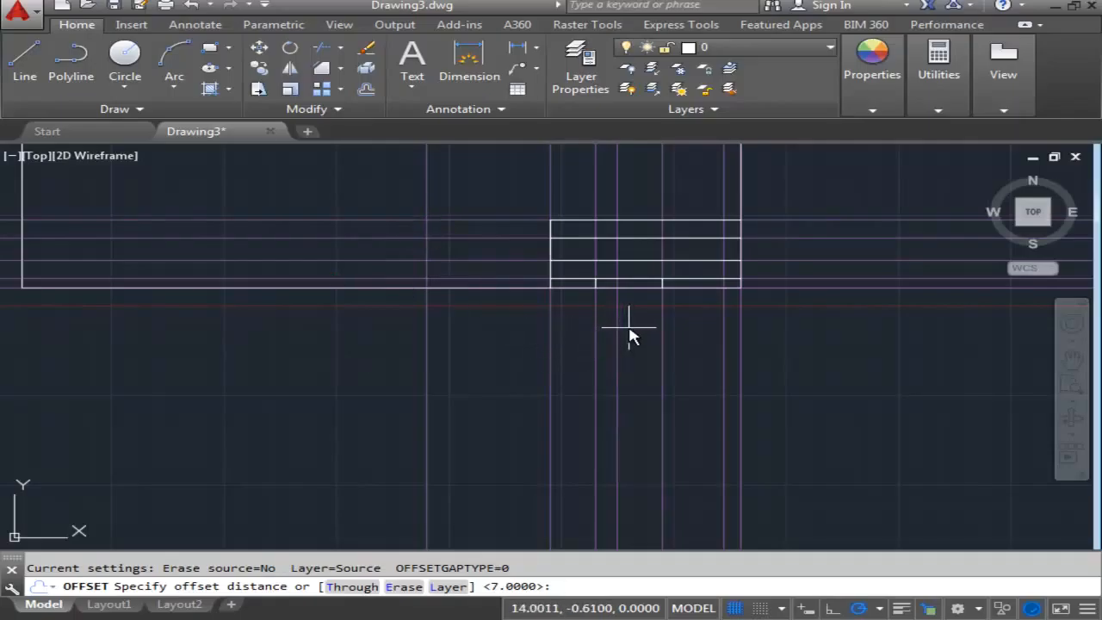
- Offset the vertical construction line that lies 2.75 from the border's right edge 1.125 to the left
type("1.125")
key("Return")
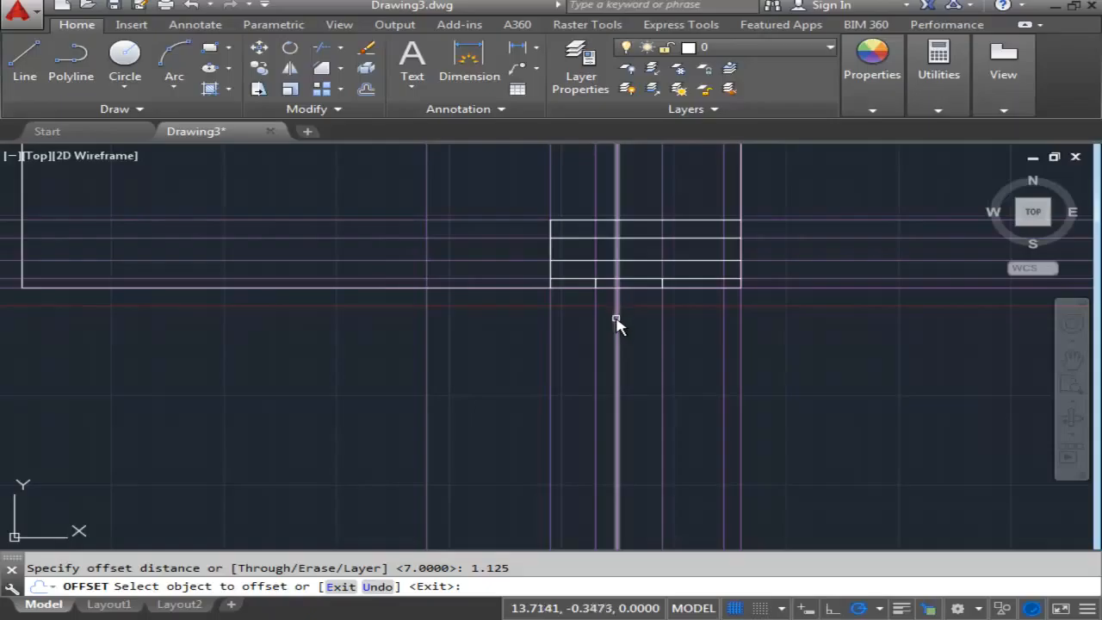
left_click(617, 318)
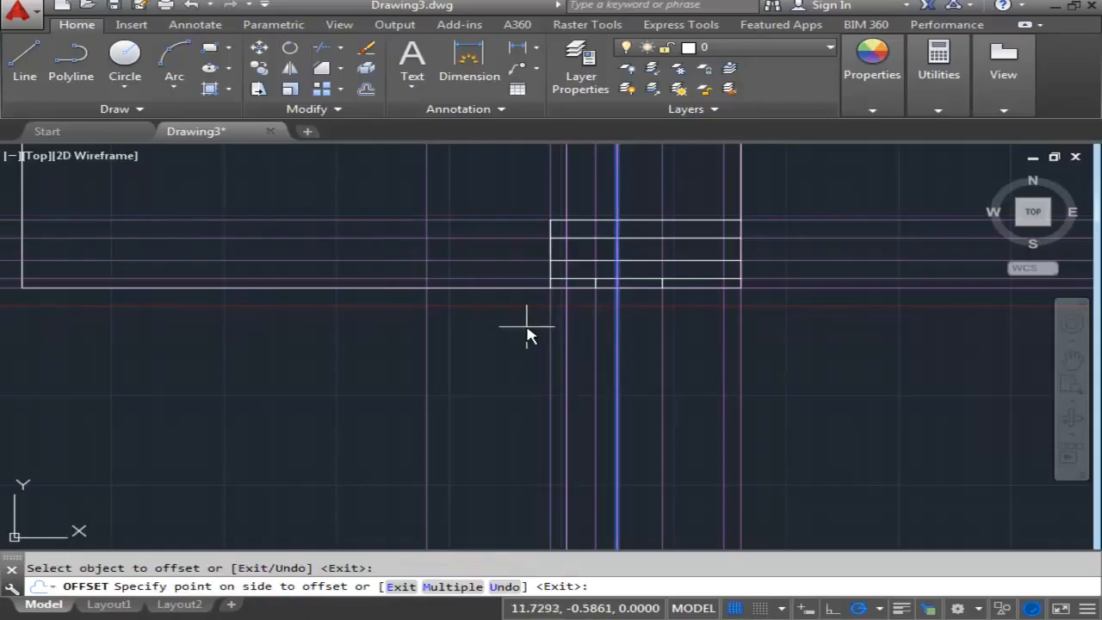
left_click(527, 327)
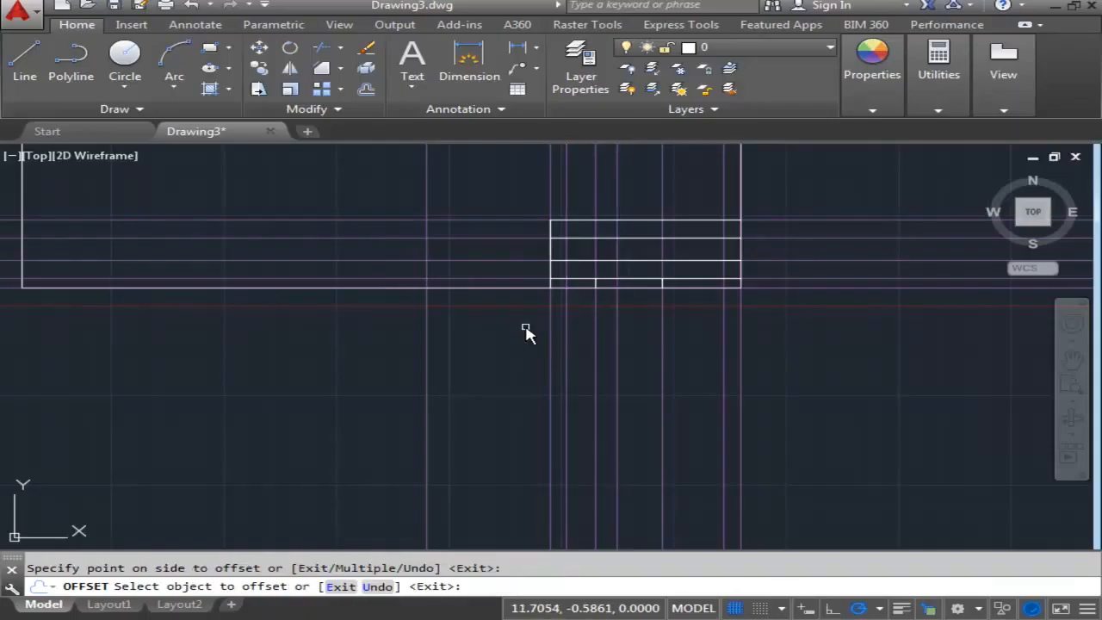
key("Return")
key("Return")
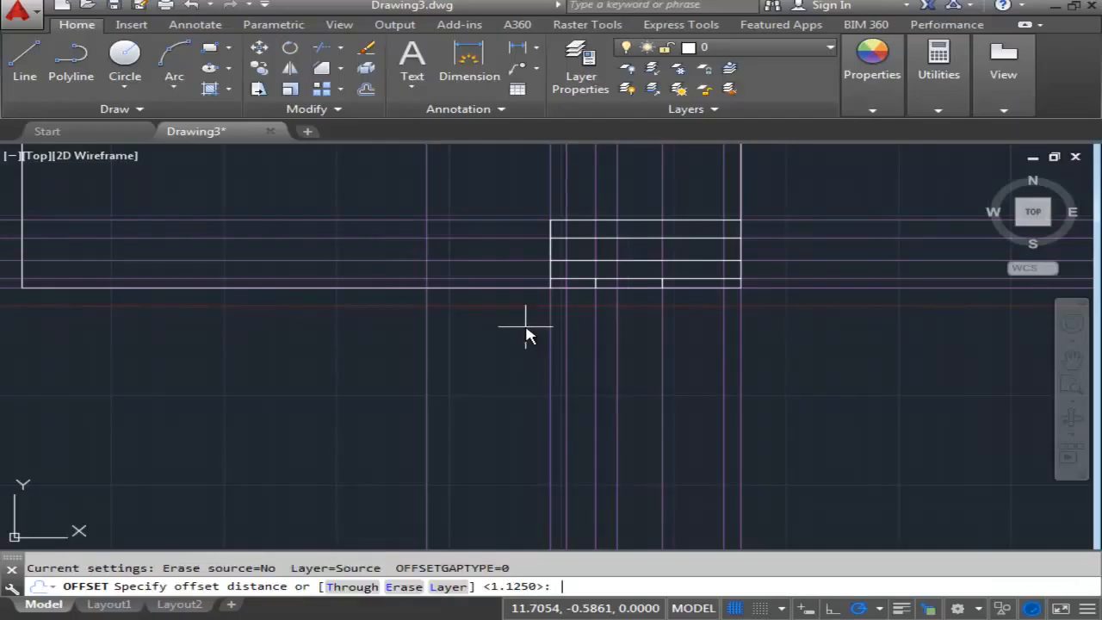
- Offset the vertical construction line 1.125 beyond the 2.75 line another 1.375 to the left
type("1.375")
key("Return")
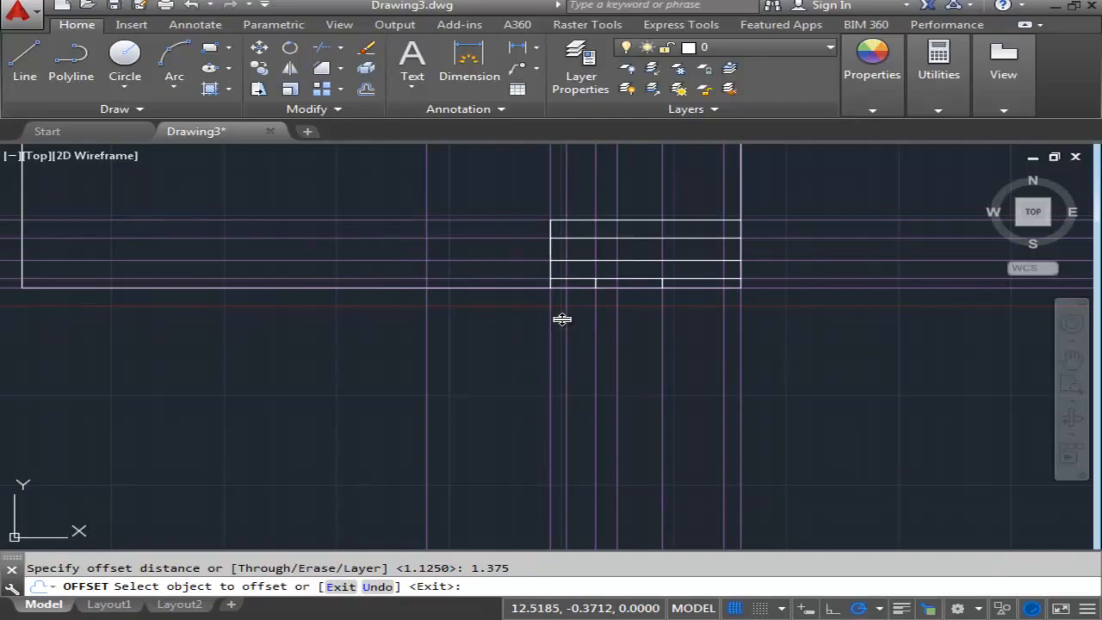
left_click(566, 322)
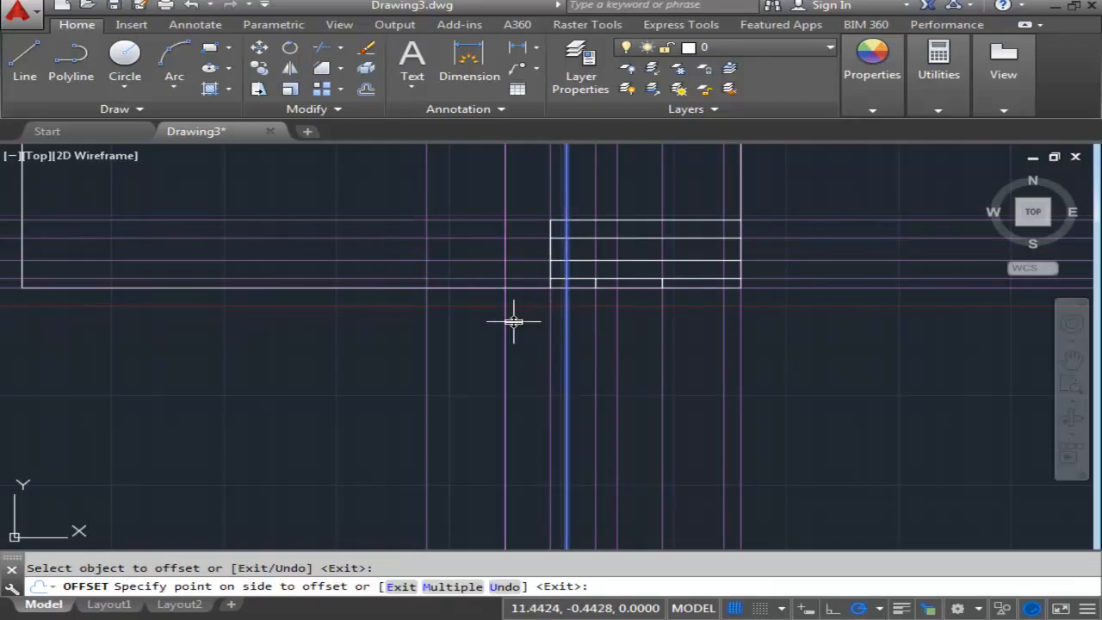
left_click(472, 327)
middle_click_drag(473, 328, 443, 381)
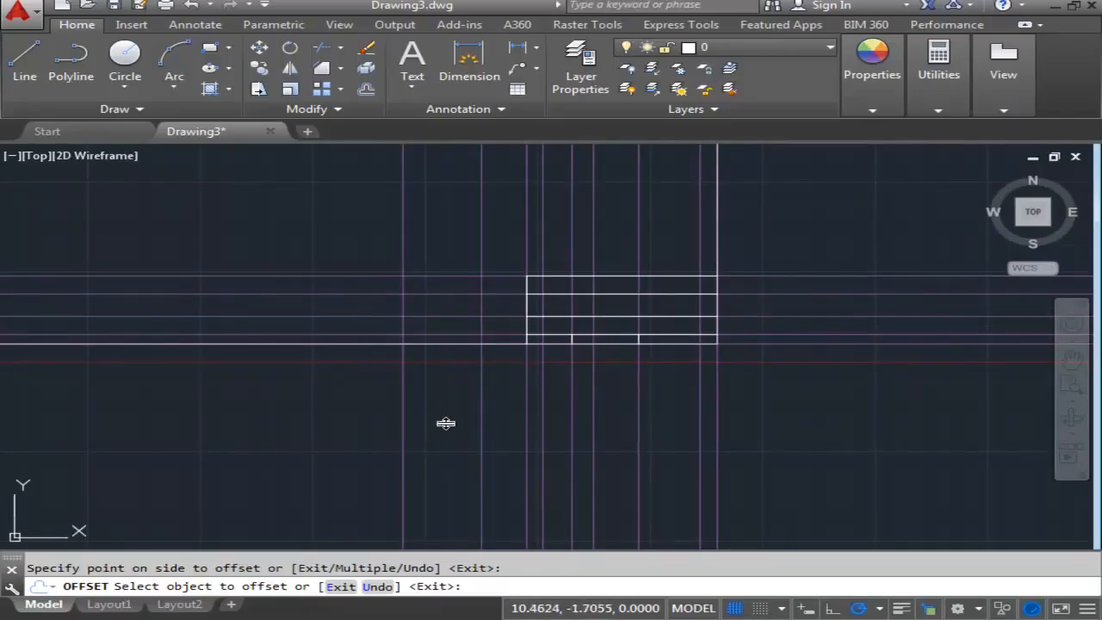
middle_click_drag(446, 423, 494, 418)
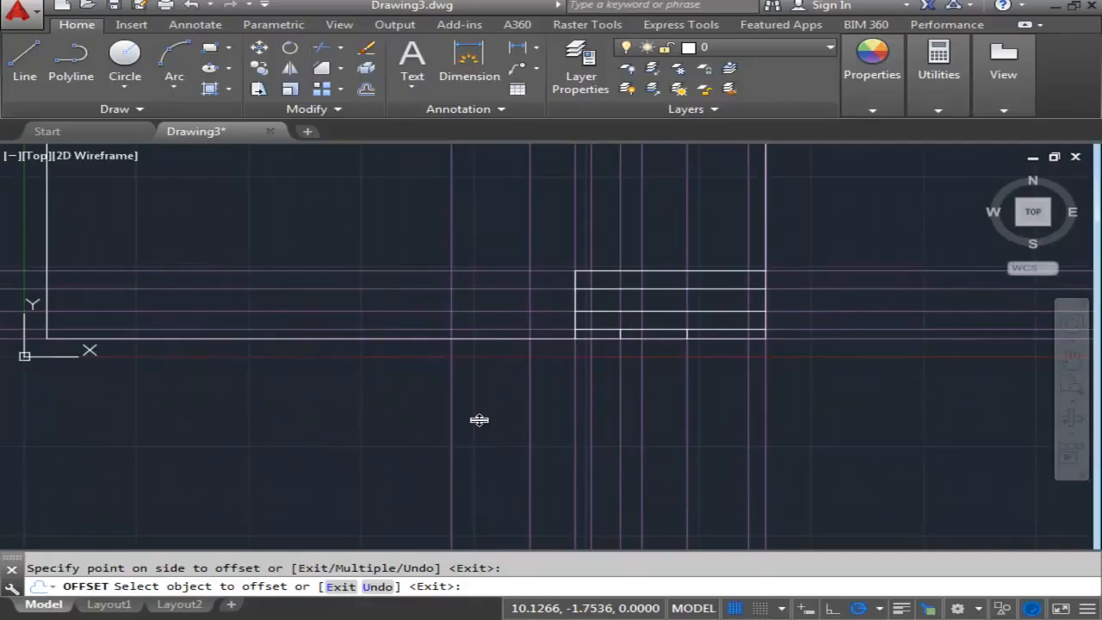
- Offset the vertical construction line that lies 7 from the border's right edge 2.75 to the left
key("Return")
key("Return")
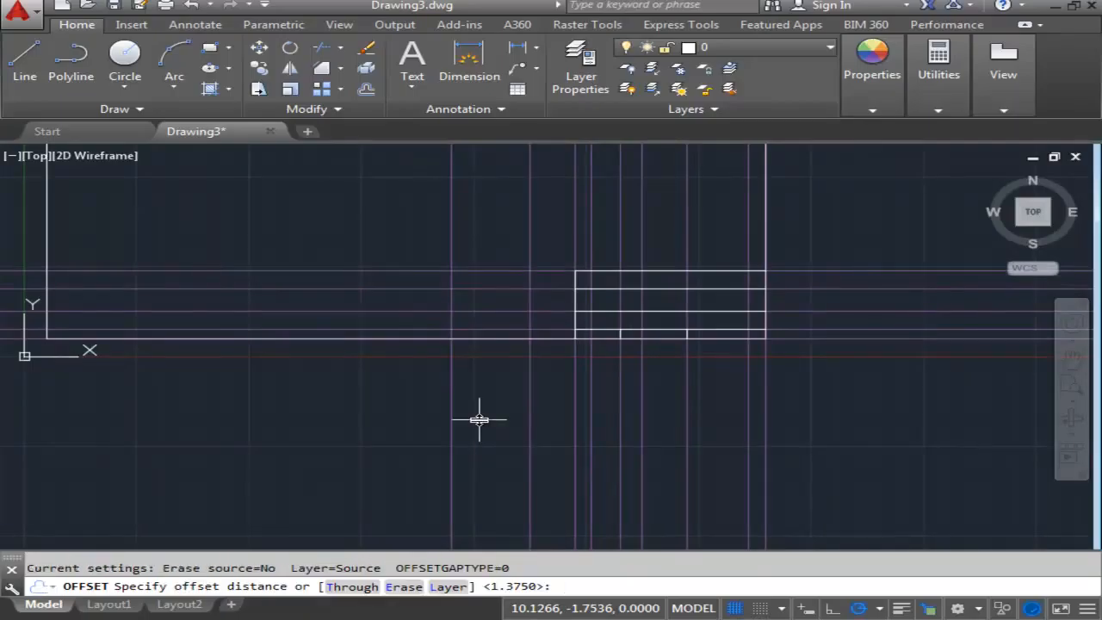
type("2.75")
key("Return")
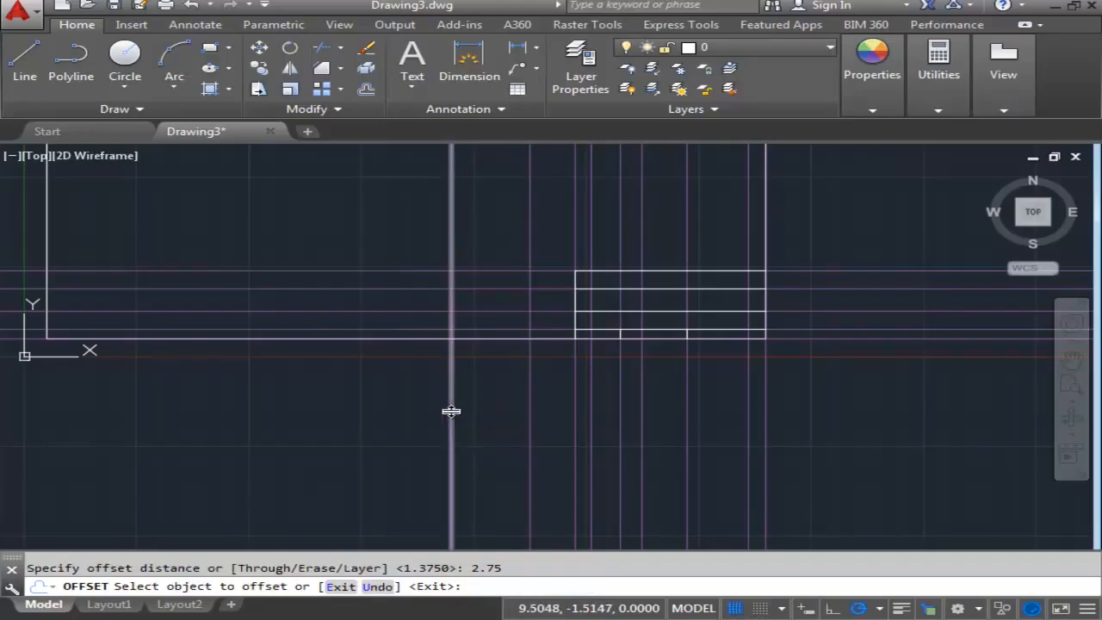
left_click(451, 412)
left_click(285, 411)
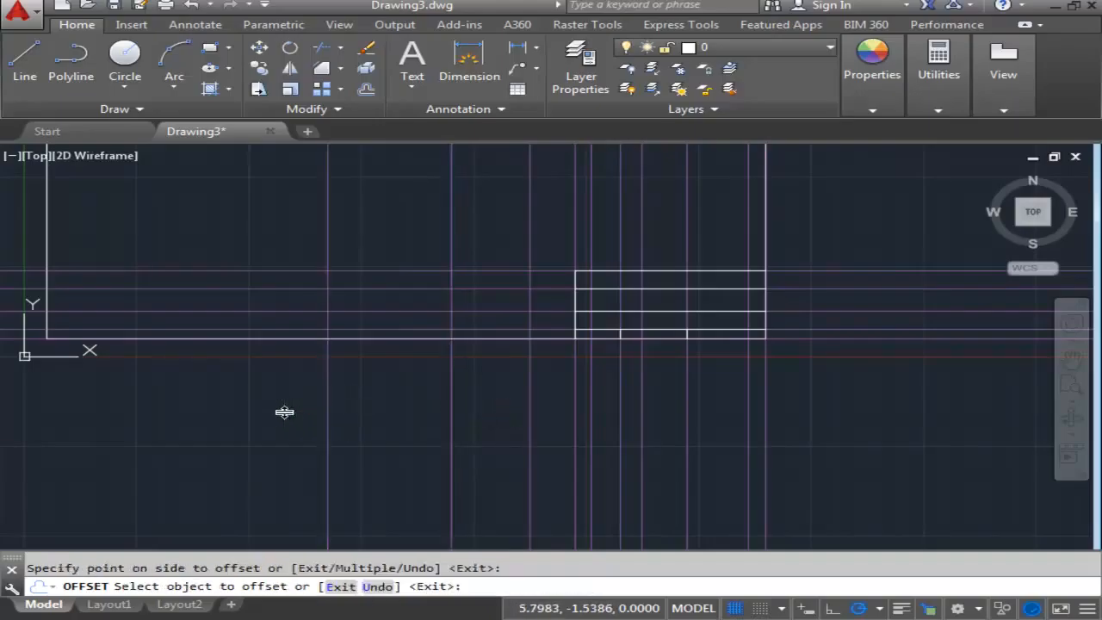
middle_click_drag(327, 376, 358, 366)
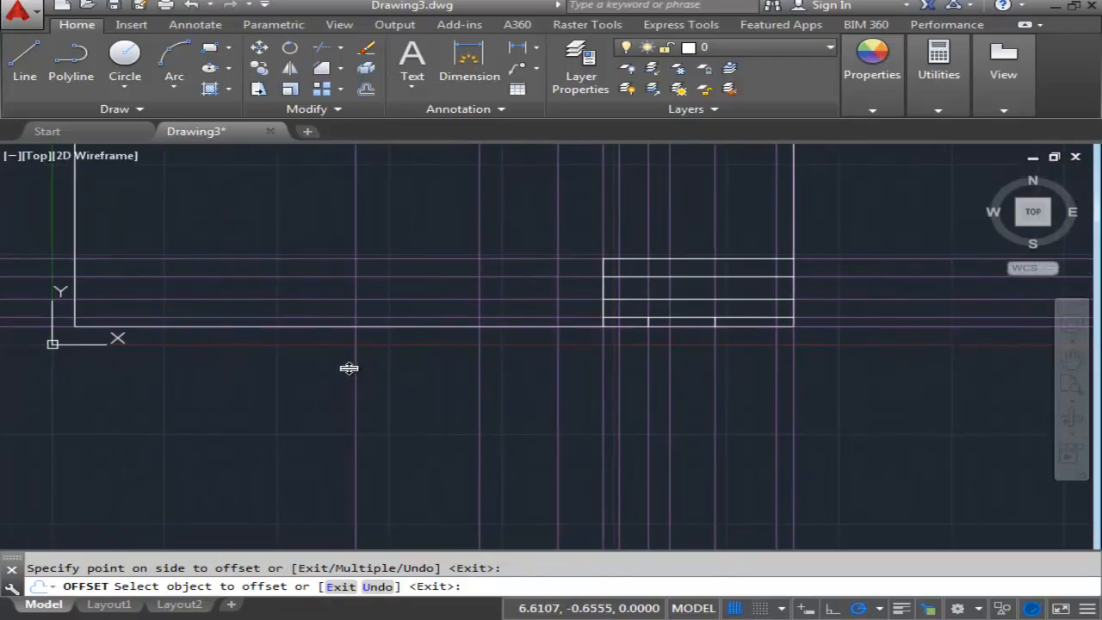
right_click(414, 362)
left_click(417, 365)
key("Return")
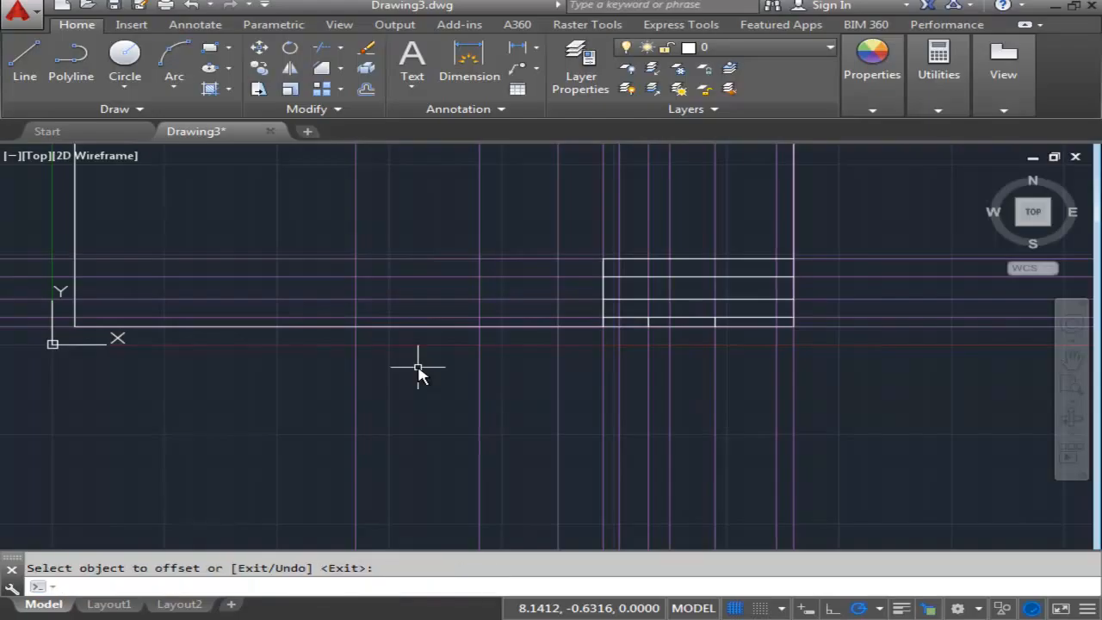
- Draw a vertical divider across the title block's second row from the bottom, on the construction line 2.75 from the border's right edge
middle_click_drag(654, 393, 484, 419)
middle_click_drag(764, 374, 787, 370)
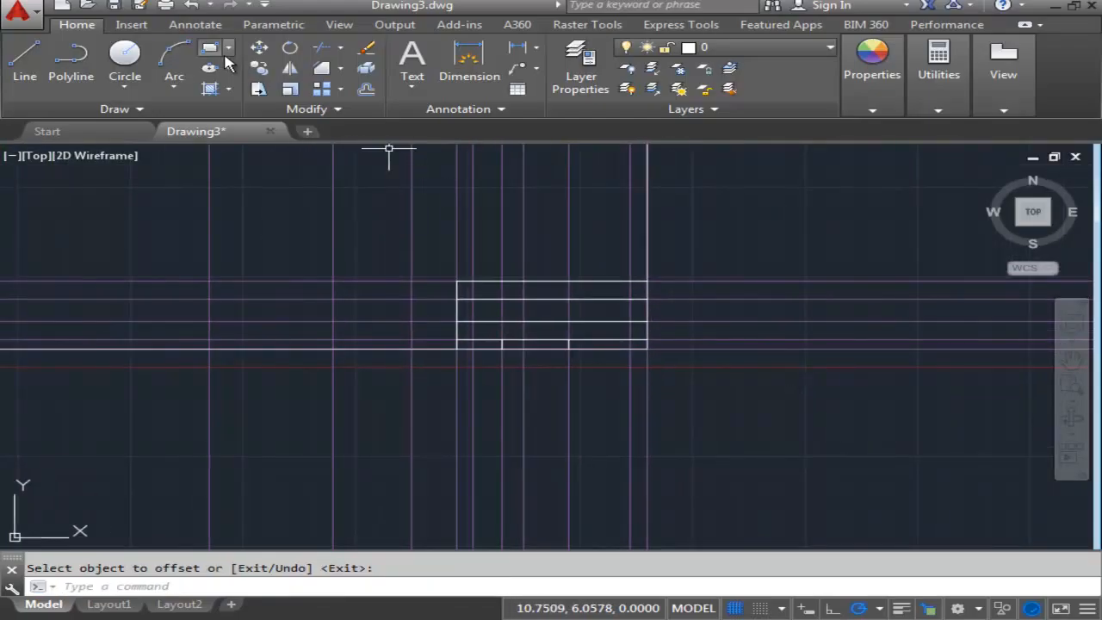
left_click(25, 59)
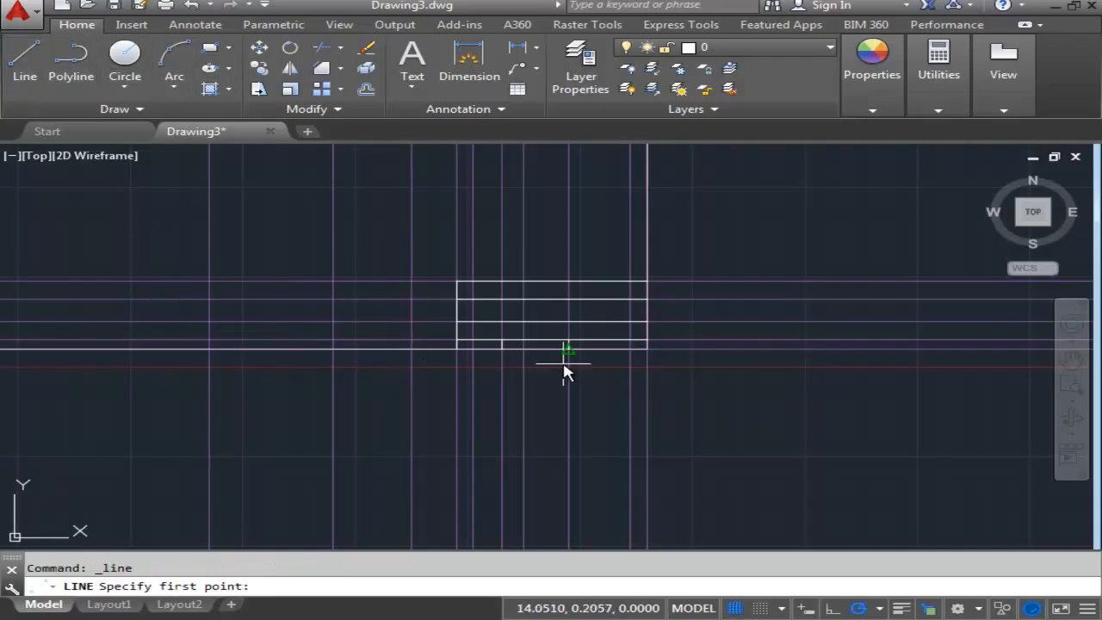
middle_click_drag(743, 379, 783, 396)
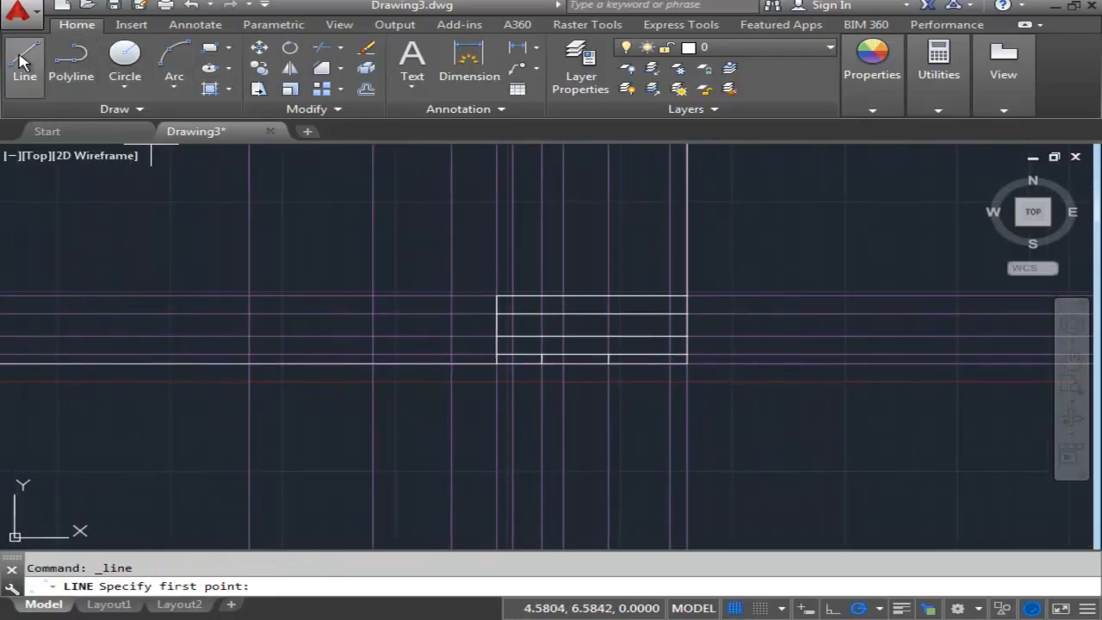
scroll(571, 332, "up", 4)
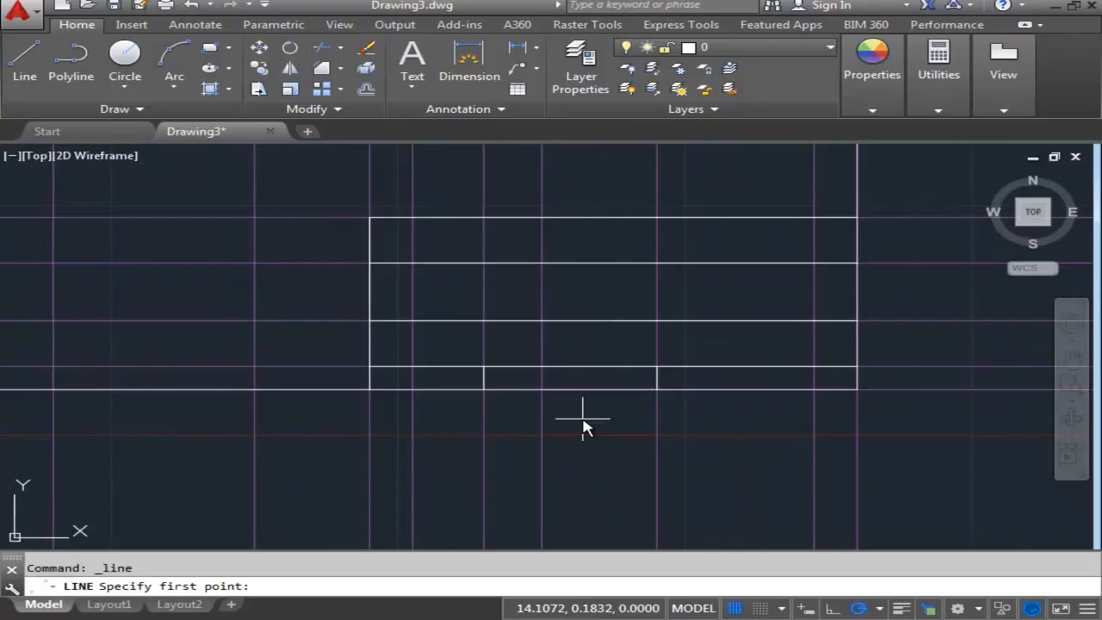
left_click(541, 367)
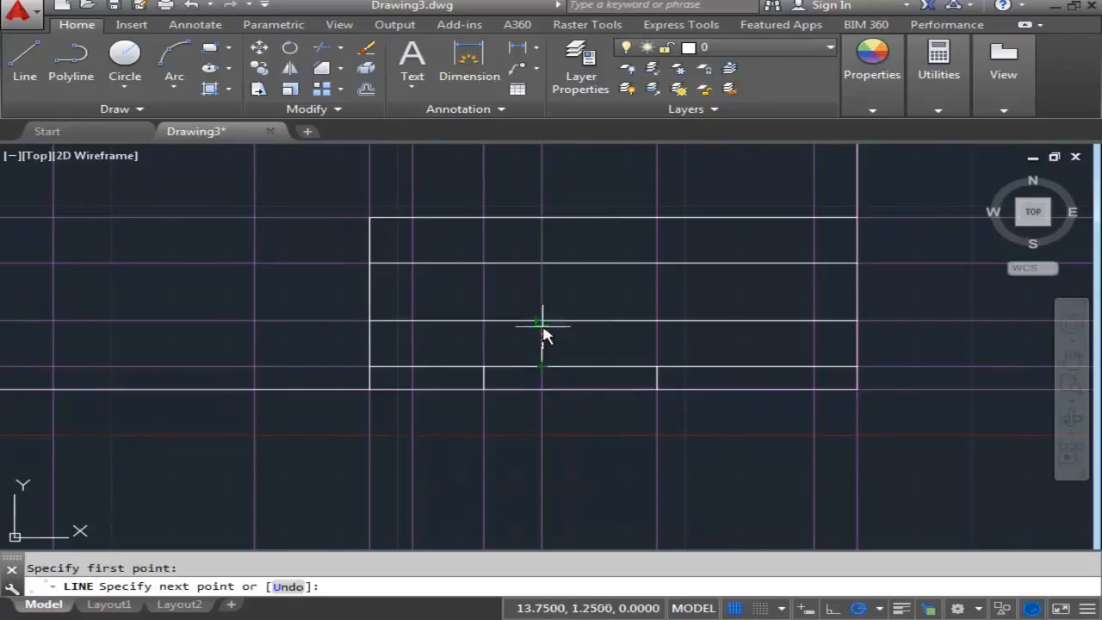
left_click(541, 320)
key("Escape")
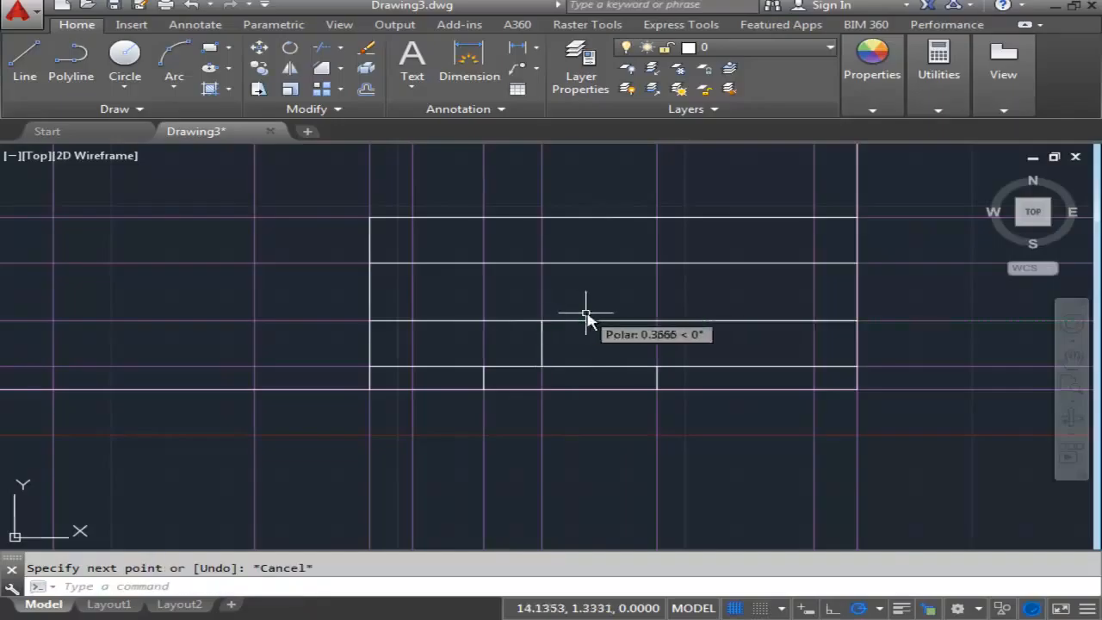
- Draw two more vertical dividers in that row, on the construction lines nearest the title block's left edge and .38 from its right edge
left_click(25, 62)
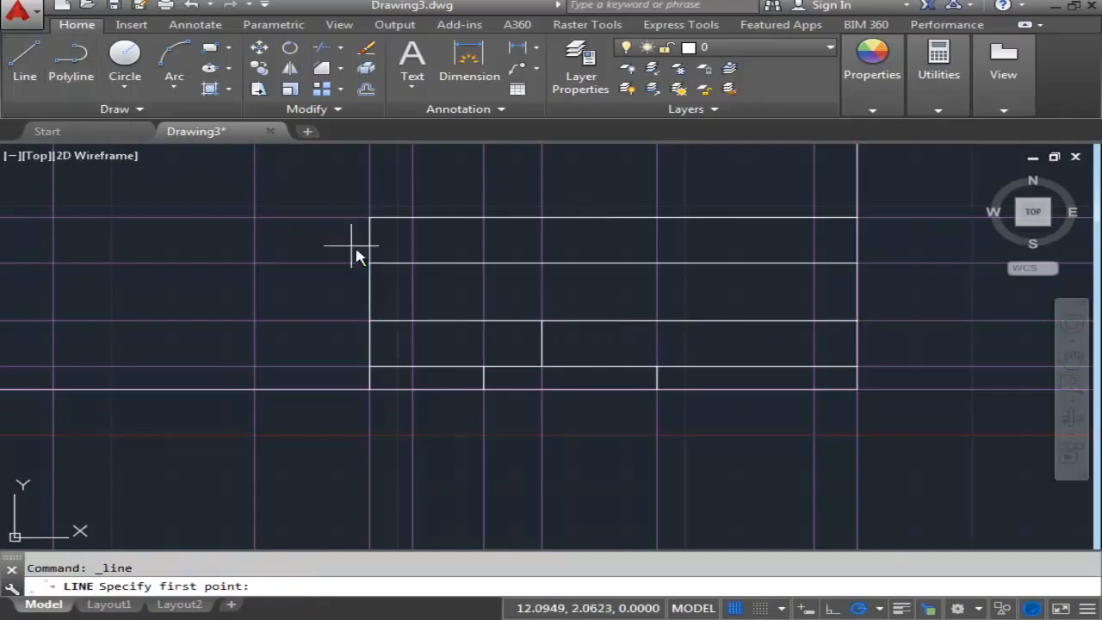
left_click(412, 367)
left_click(413, 320)
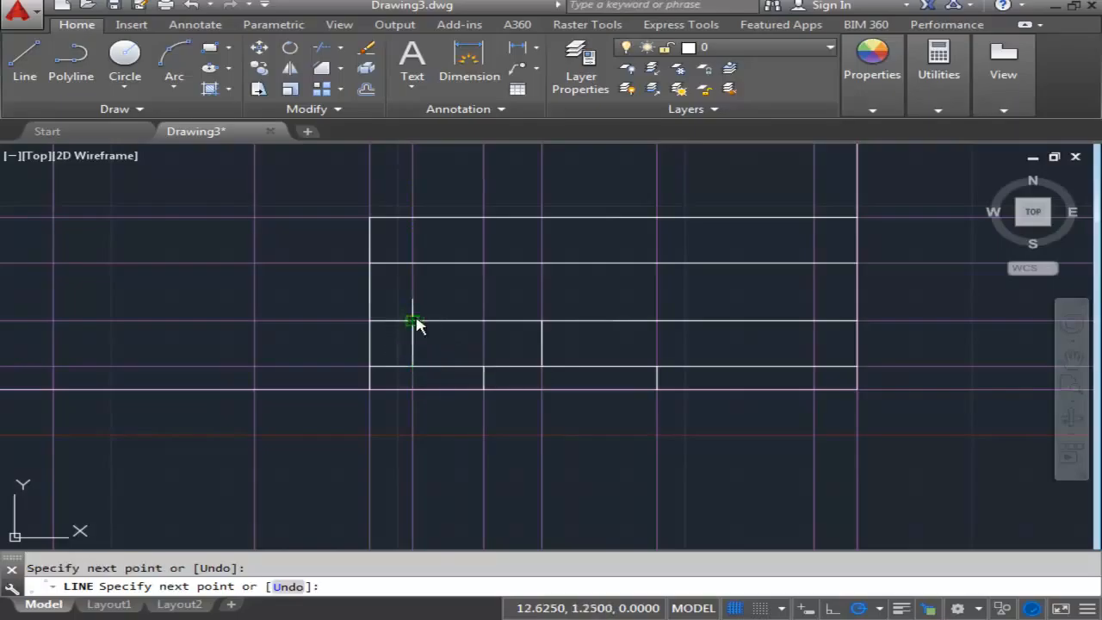
key("Escape")
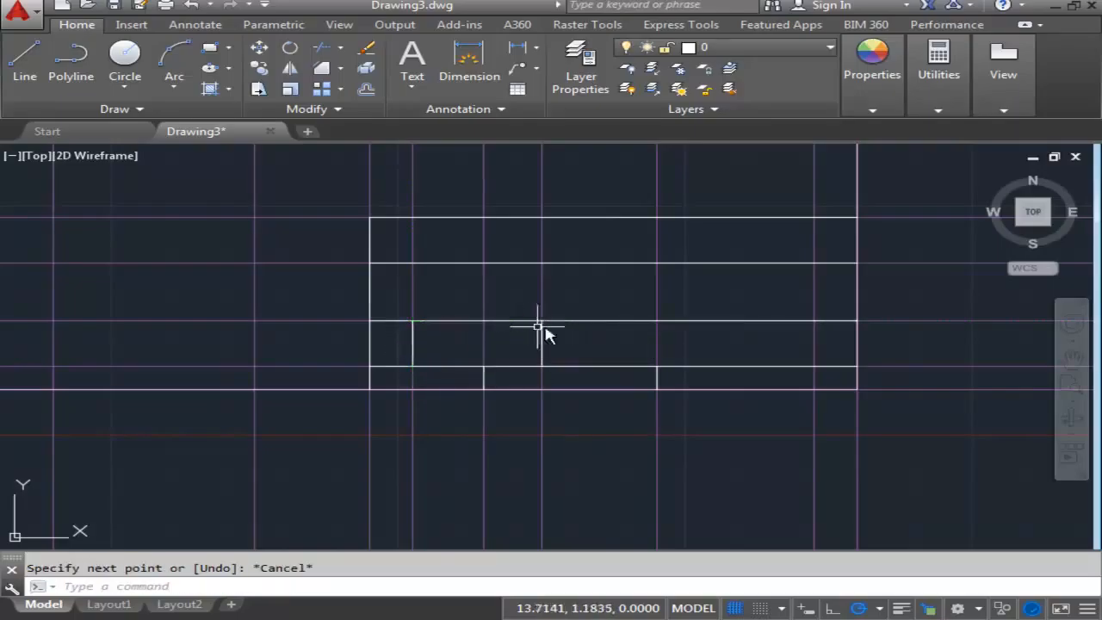
left_click(28, 67)
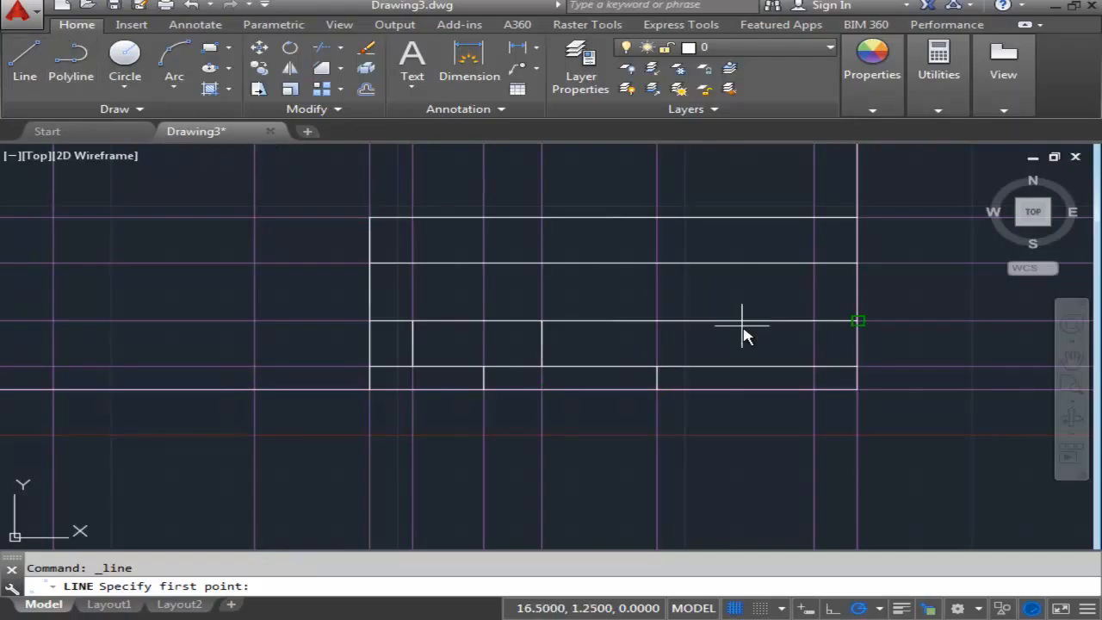
left_click(814, 367)
left_click(813, 320)
key("Escape")
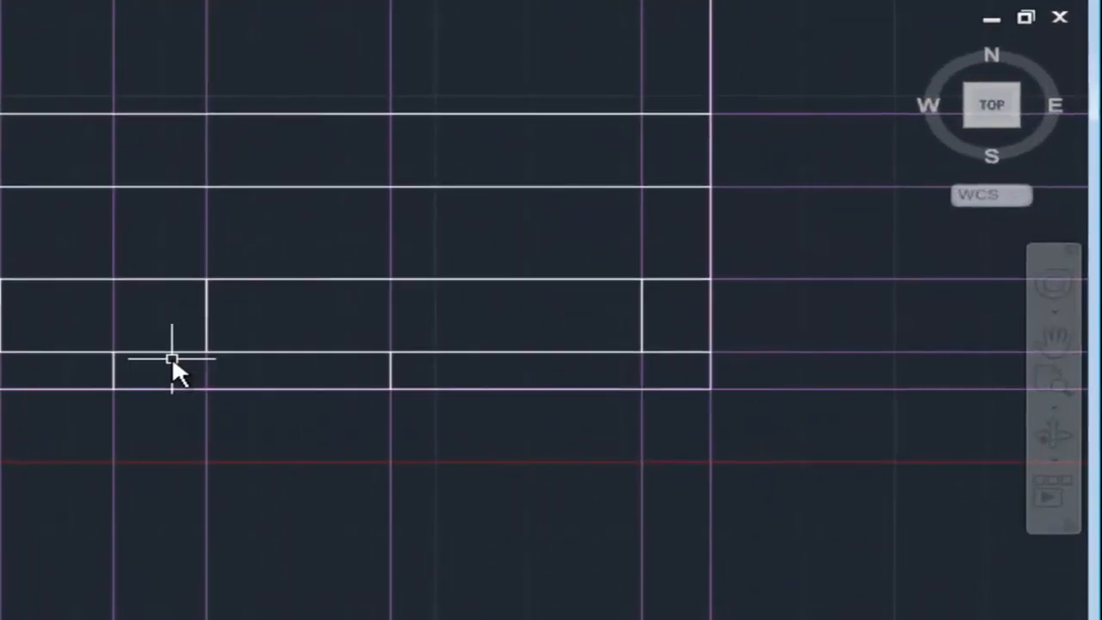
- Outline the additional block from the title block's top-left corner left to the line 7 from the border's right edge, then down to the border
mouse_move(173, 359)
middle_mouse_down()
mouse_move(521, 329)
mouse_move(722, 333)
middle_mouse_up()
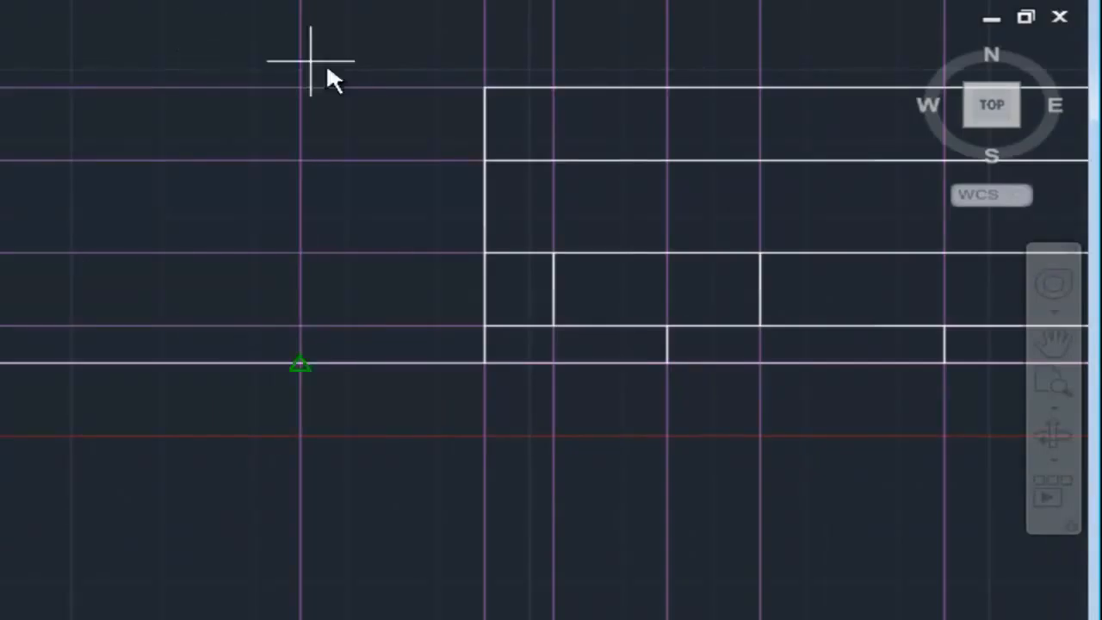
left_click(485, 87)
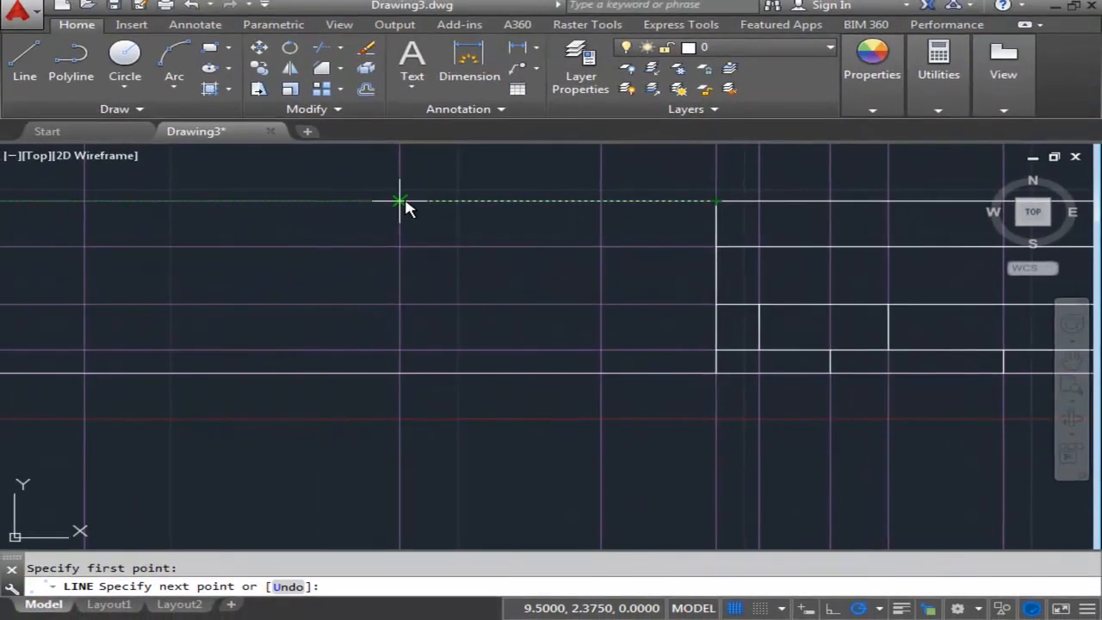
scroll(406, 206, "down", 4)
middle_click_drag(406, 207, 527, 243)
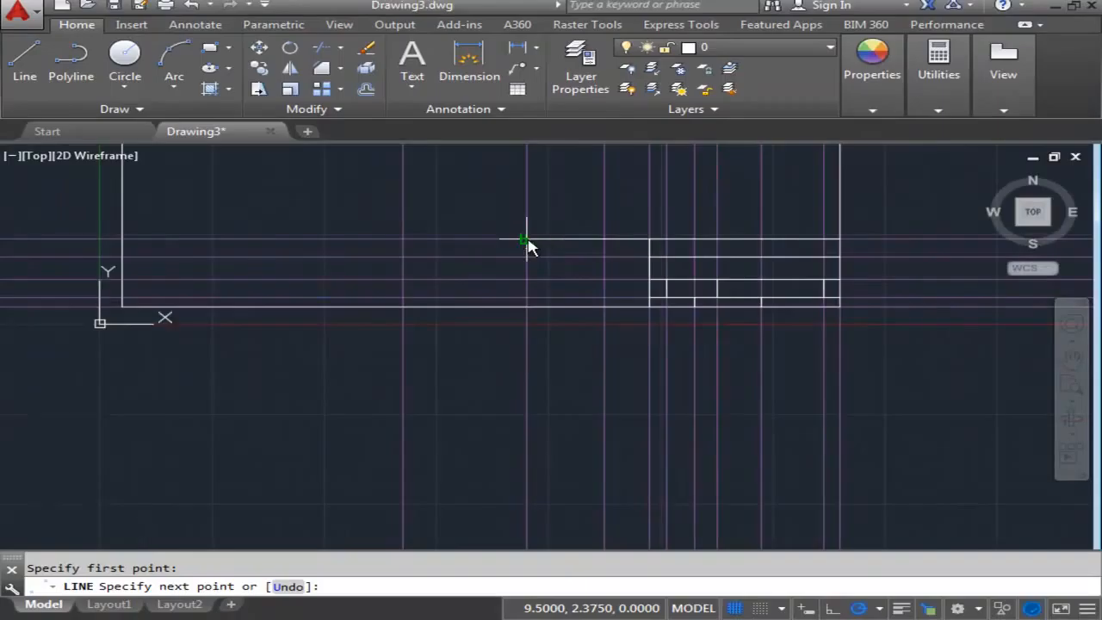
left_click(527, 239)
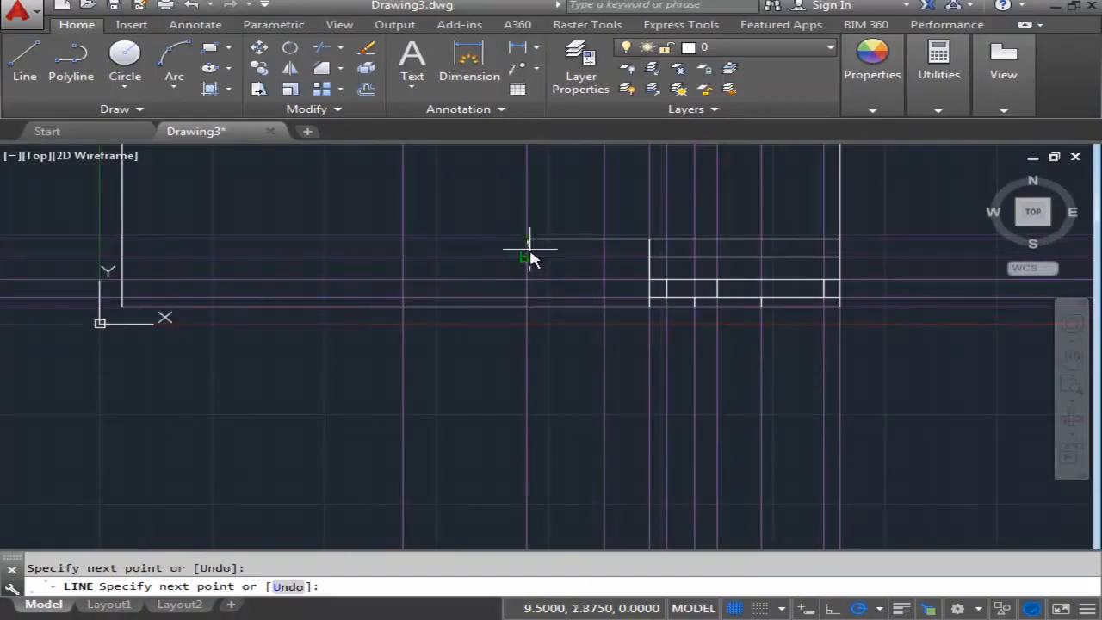
left_click(532, 316)
key("Escape")
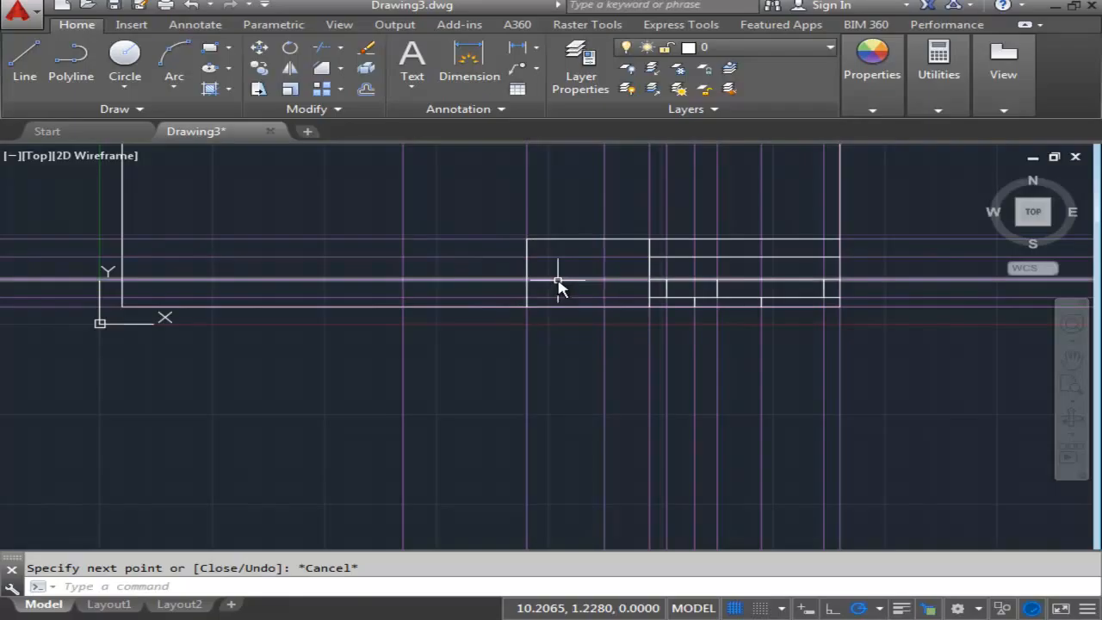
left_click(25, 61)
scroll(616, 332, "up", 2)
mouse_move(598, 344)
middle_mouse_down()
mouse_move(517, 362)
mouse_move(470, 387)
middle_mouse_up()
scroll(491, 343, "up", 2)
middle_click_drag(490, 340, 581, 357)
scroll(525, 355, "down", 4)
scroll(493, 371, "up", 2)
middle_click_drag(492, 370, 612, 376)
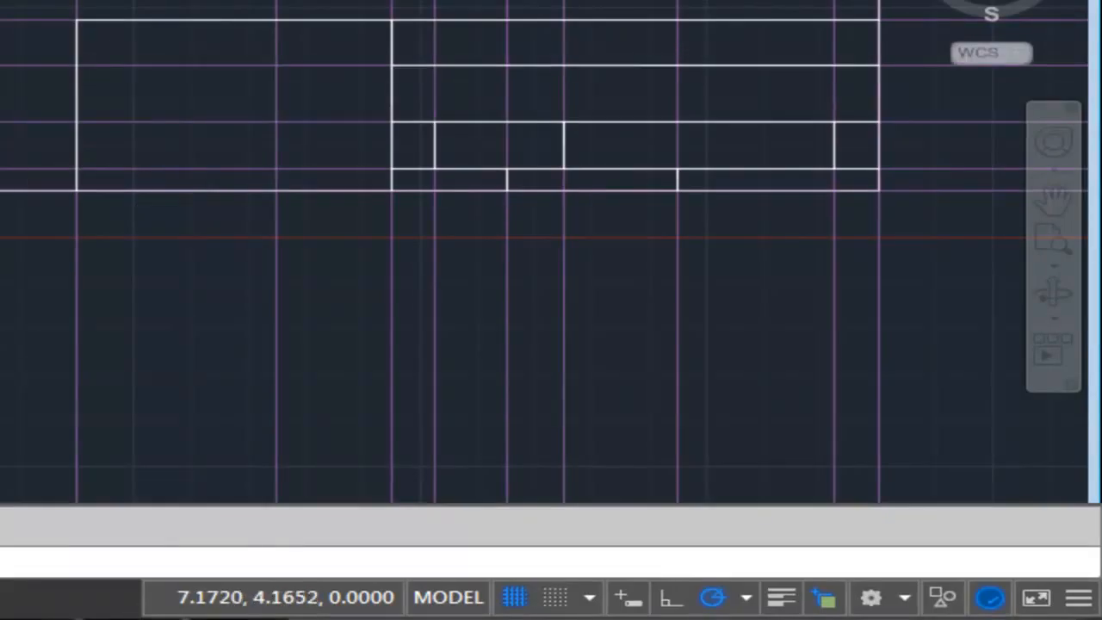
- Offset the horizontal construction line on the border's bottom edge .375 upward
type("o")
key("Return")
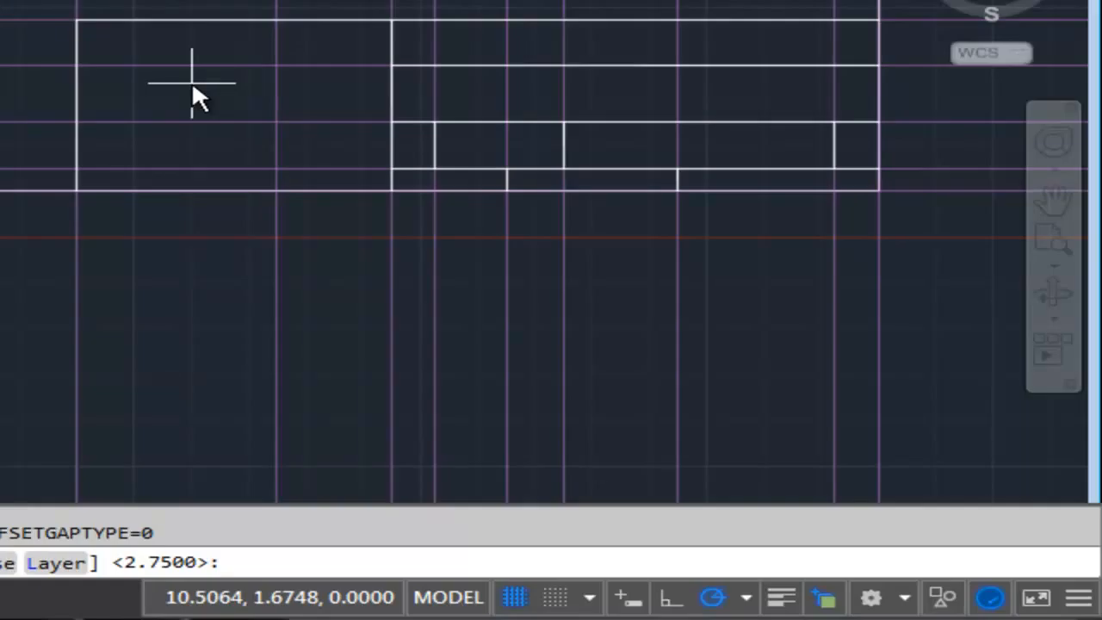
type(".375")
key("Return")
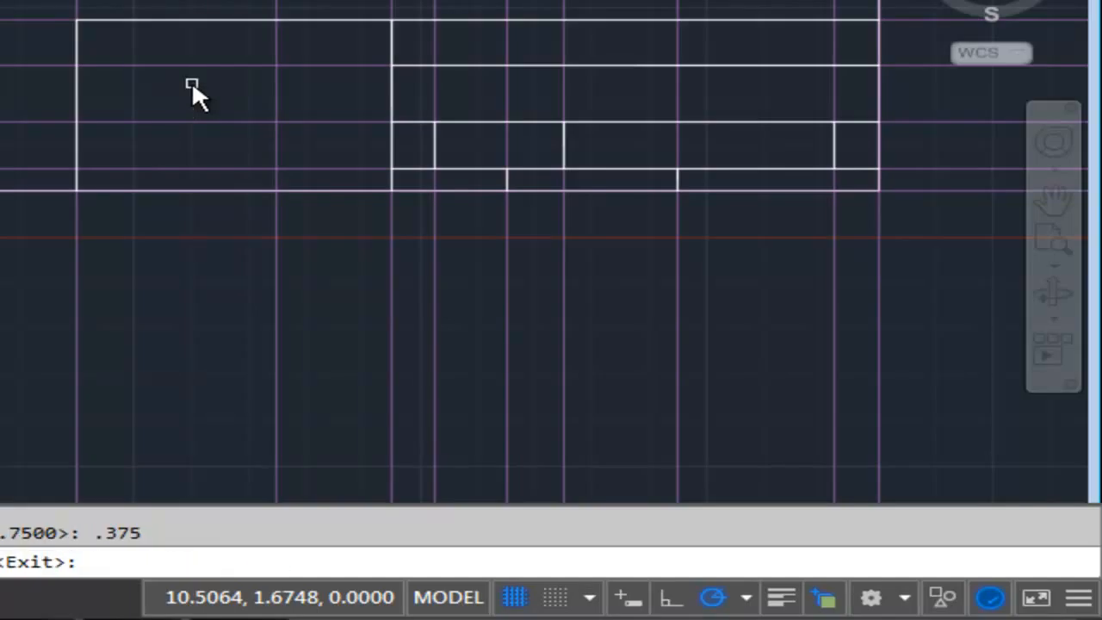
middle_click_drag(781, 304, 458, 304)
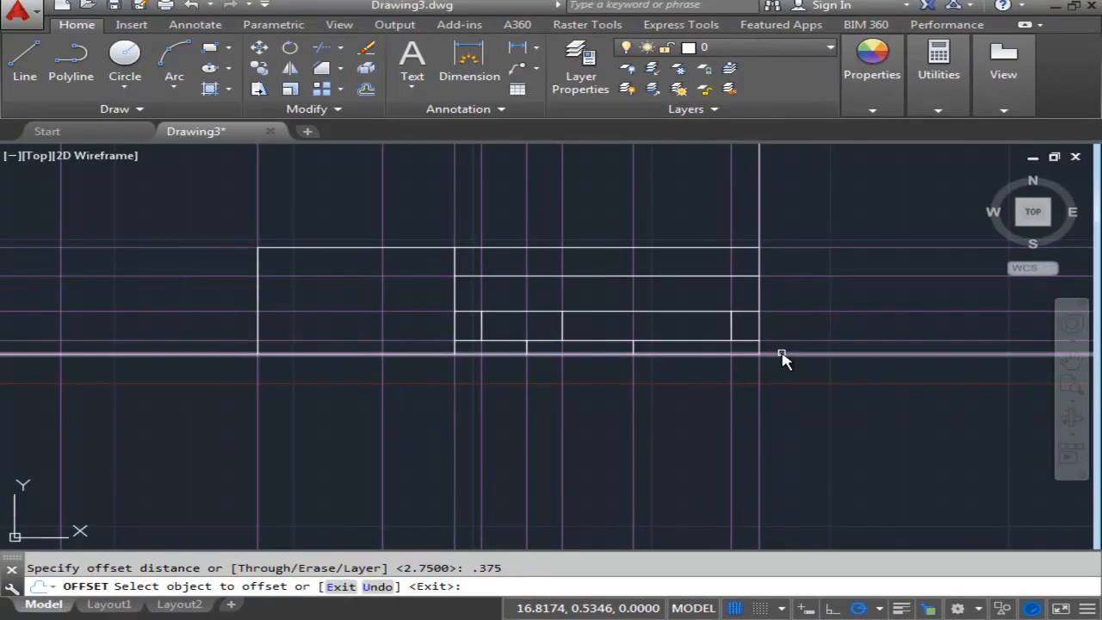
left_click(783, 354)
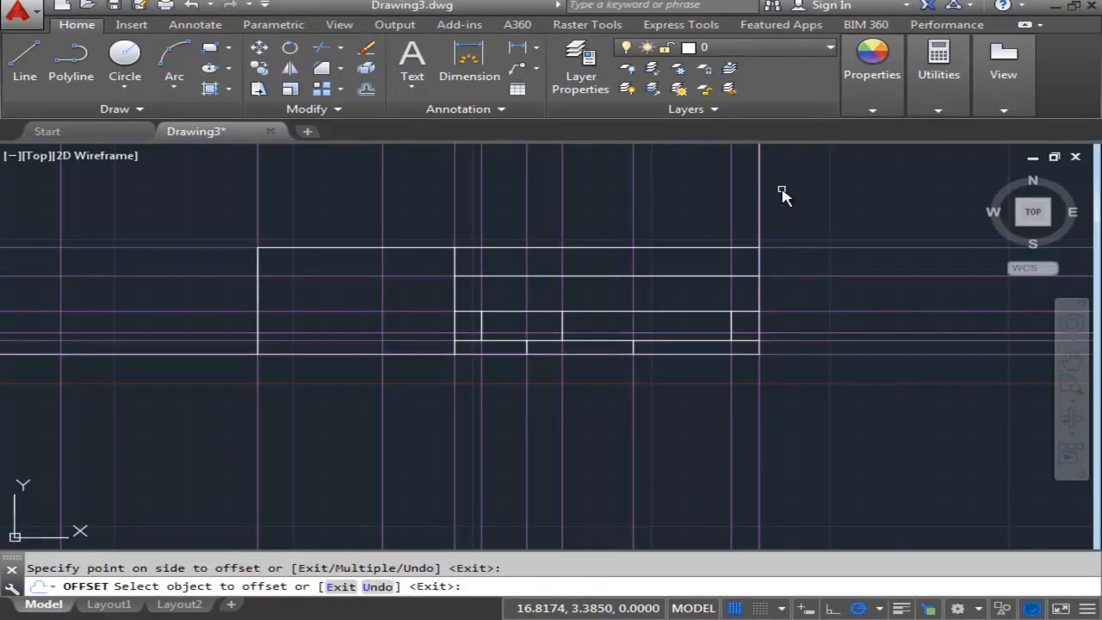
- Repeat the .375 upward offset four more times, each from the newest horizontal construction line, up to the additional block's top edge
left_click(792, 336)
left_click(792, 334)
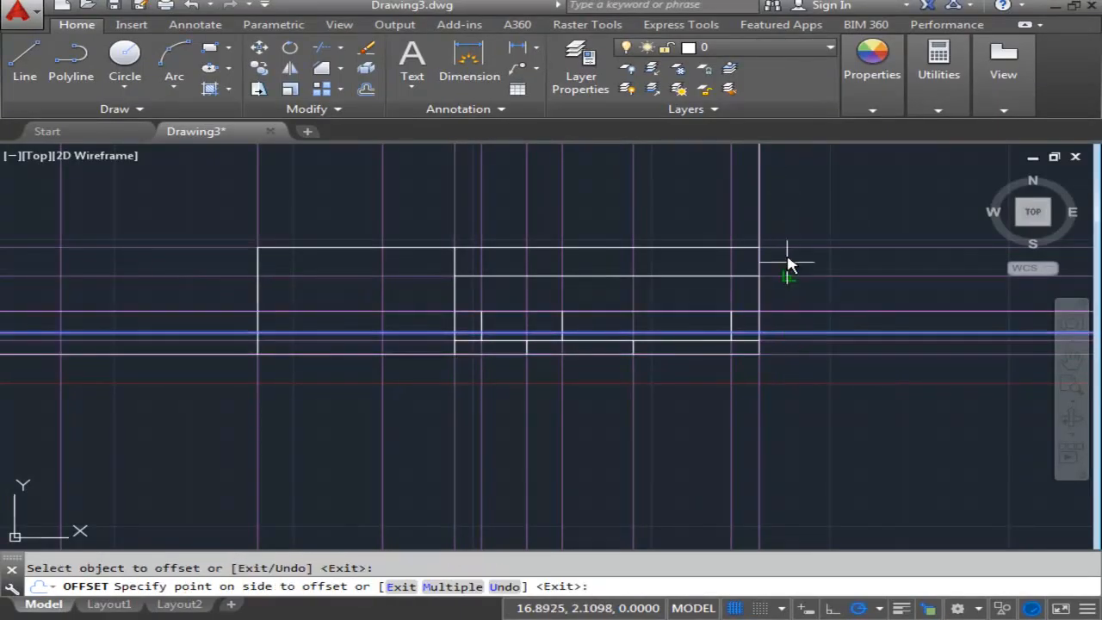
left_click(789, 211)
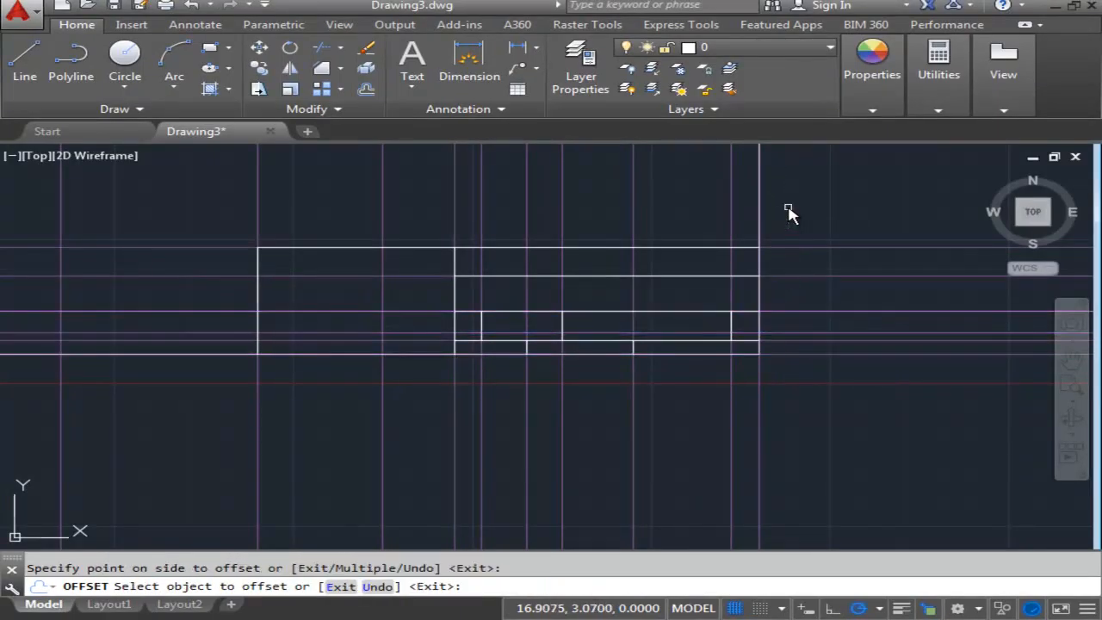
left_click(780, 308)
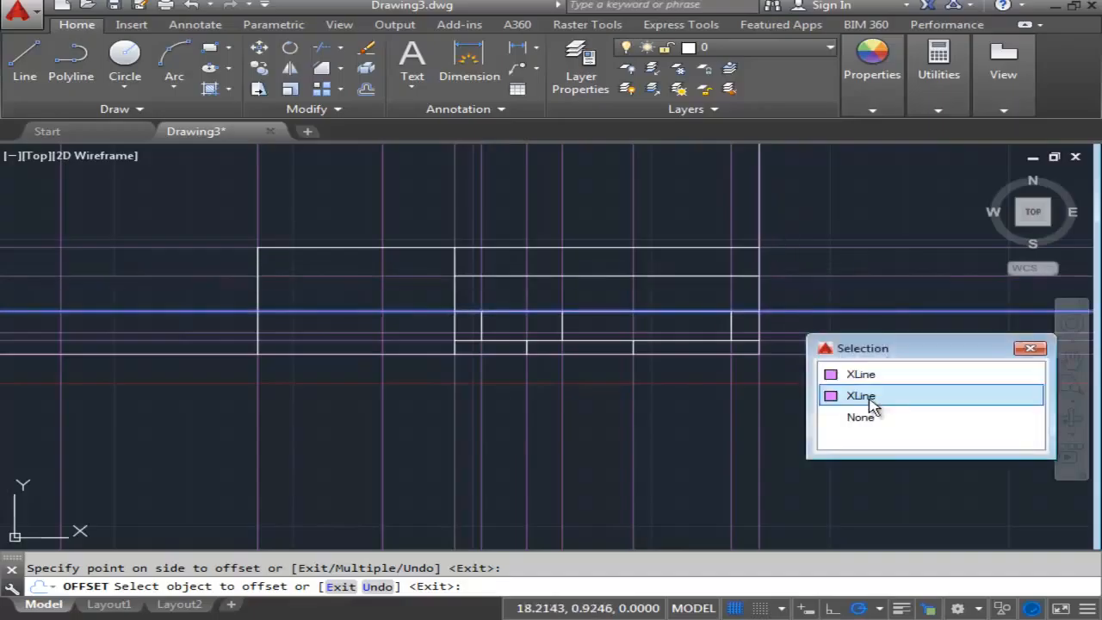
left_click(868, 398)
left_click(817, 282)
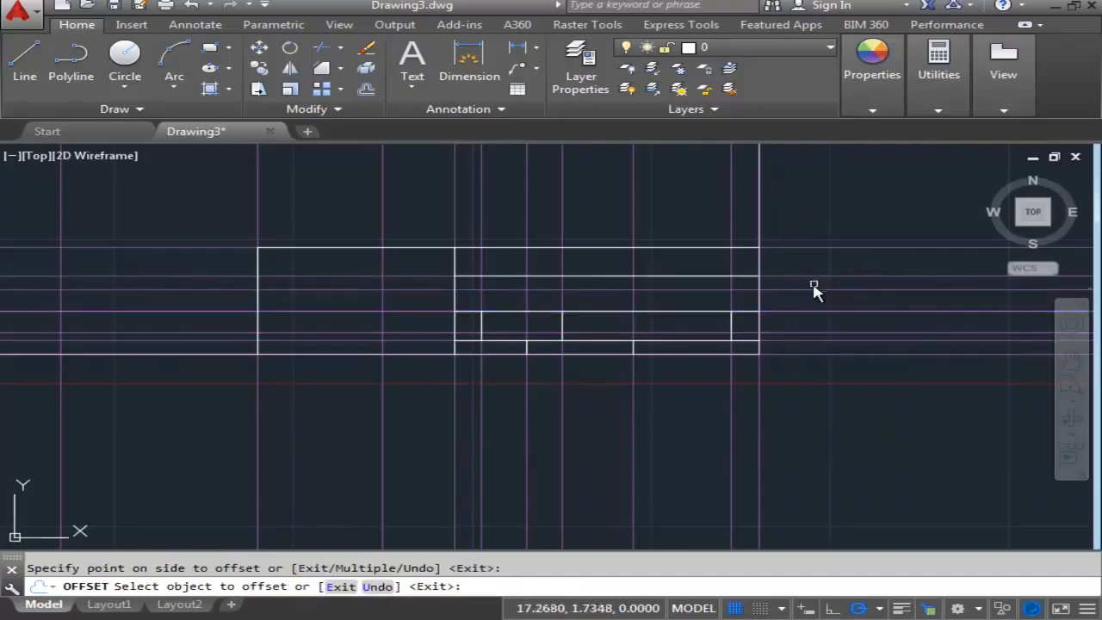
left_click(794, 292)
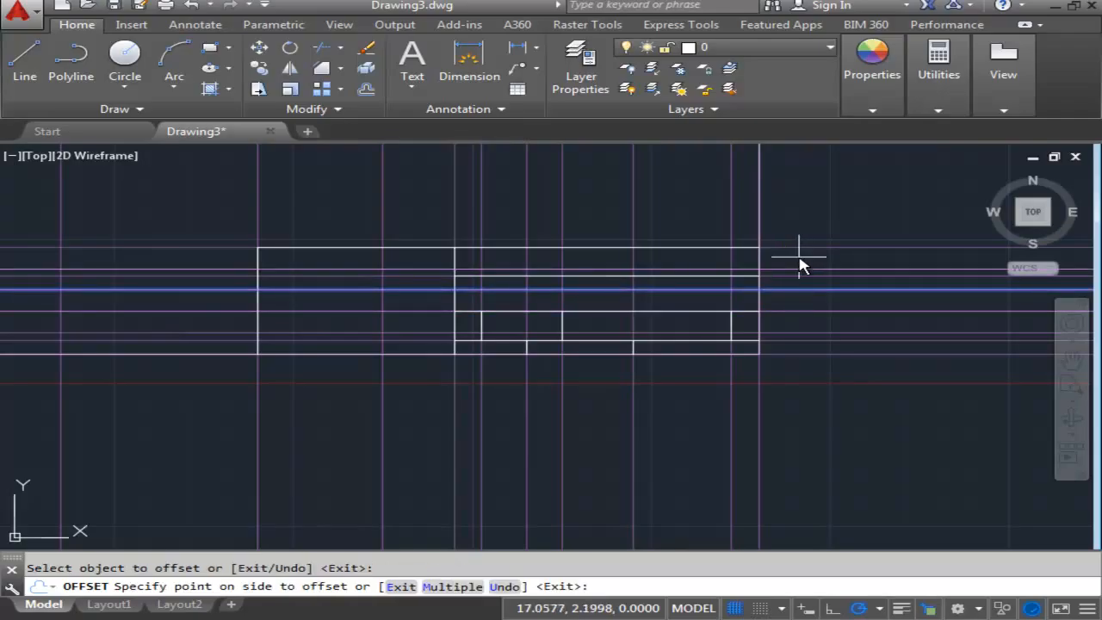
left_click(800, 265)
left_click(784, 270)
left_click(792, 242)
- Draw a horizontal line on the first offset line above the border's bottom edge, from the title block's left edge to the border's left edge
middle_click_drag(801, 231, 927, 241)
scroll(364, 325, "up", 2)
middle_click_drag(366, 326, 612, 352)
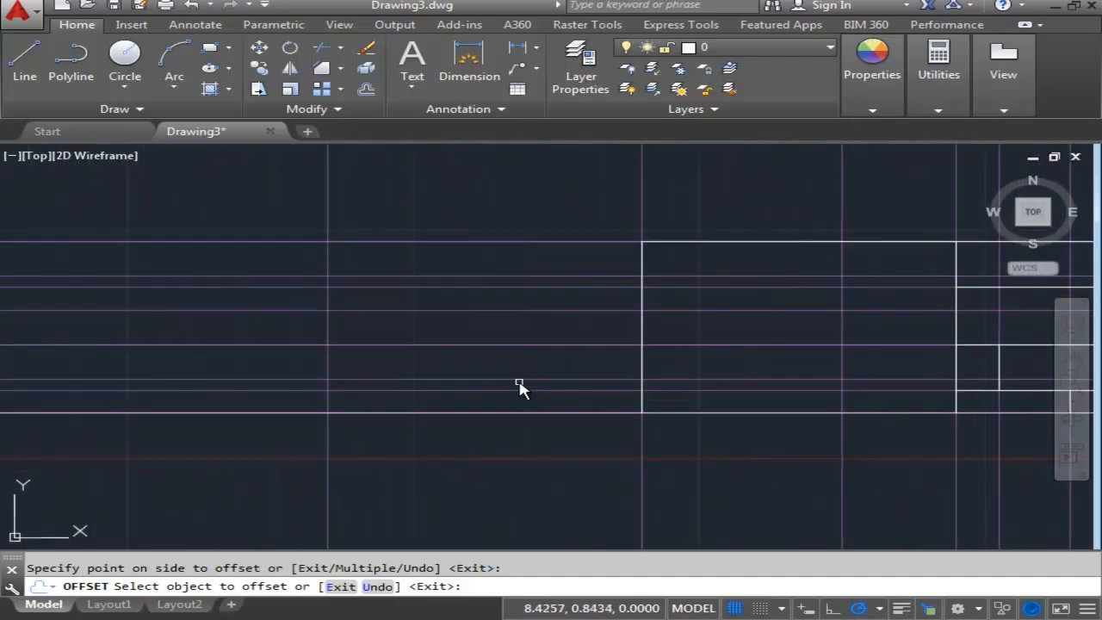
middle_click_drag(520, 385, 539, 398)
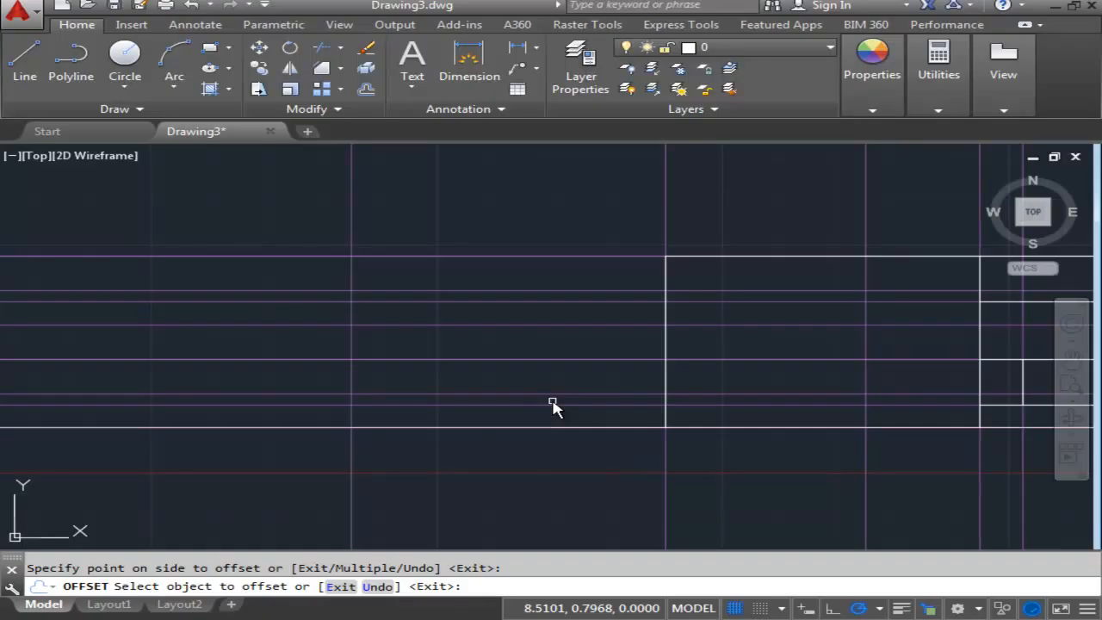
mouse_move(590, 403)
middle_mouse_down()
mouse_move(492, 393)
mouse_move(503, 393)
middle_mouse_up()
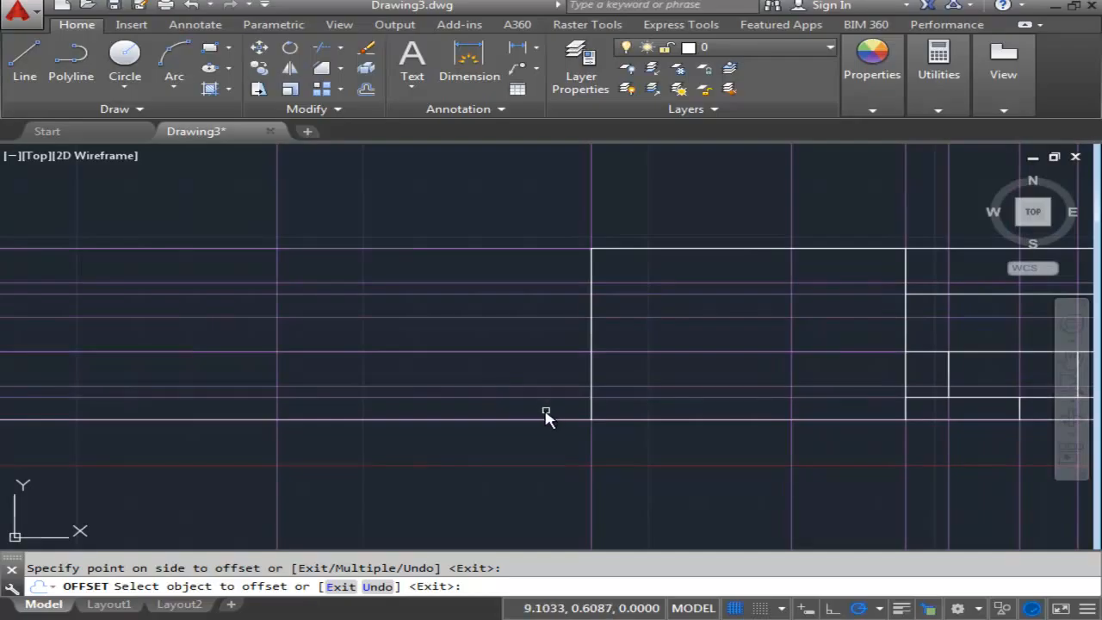
scroll(664, 439, "down", 2)
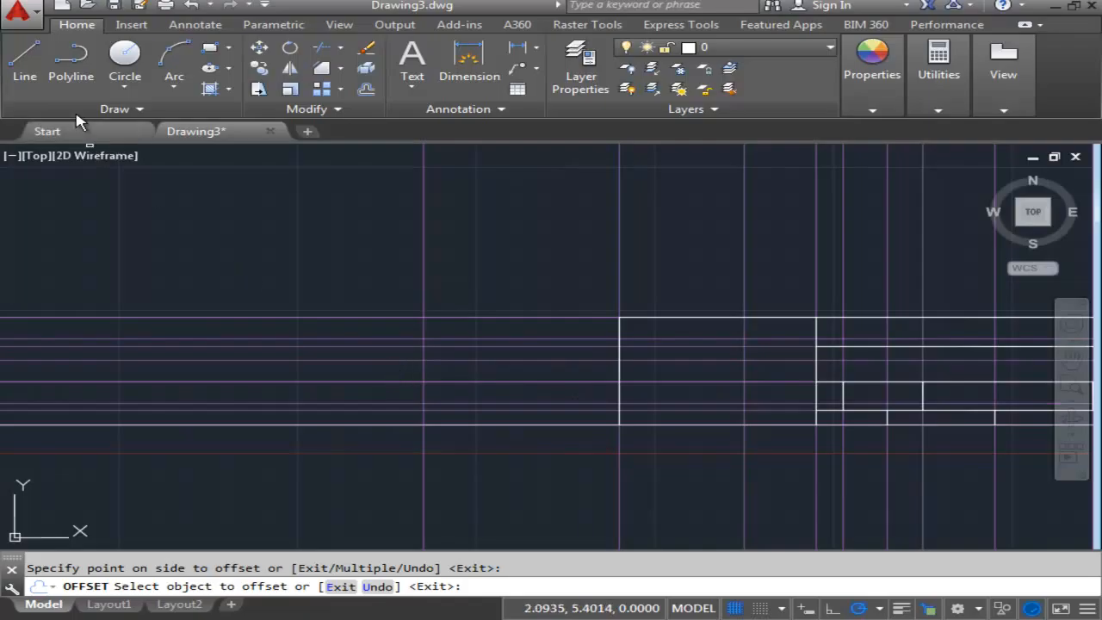
left_click(31, 70)
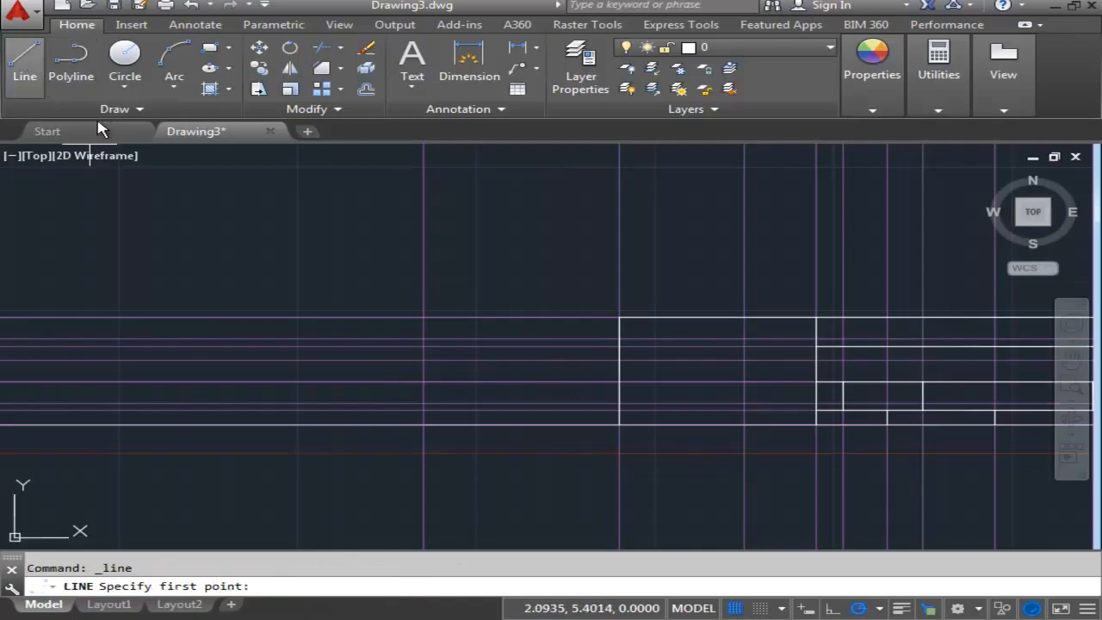
scroll(485, 468, "up", 3)
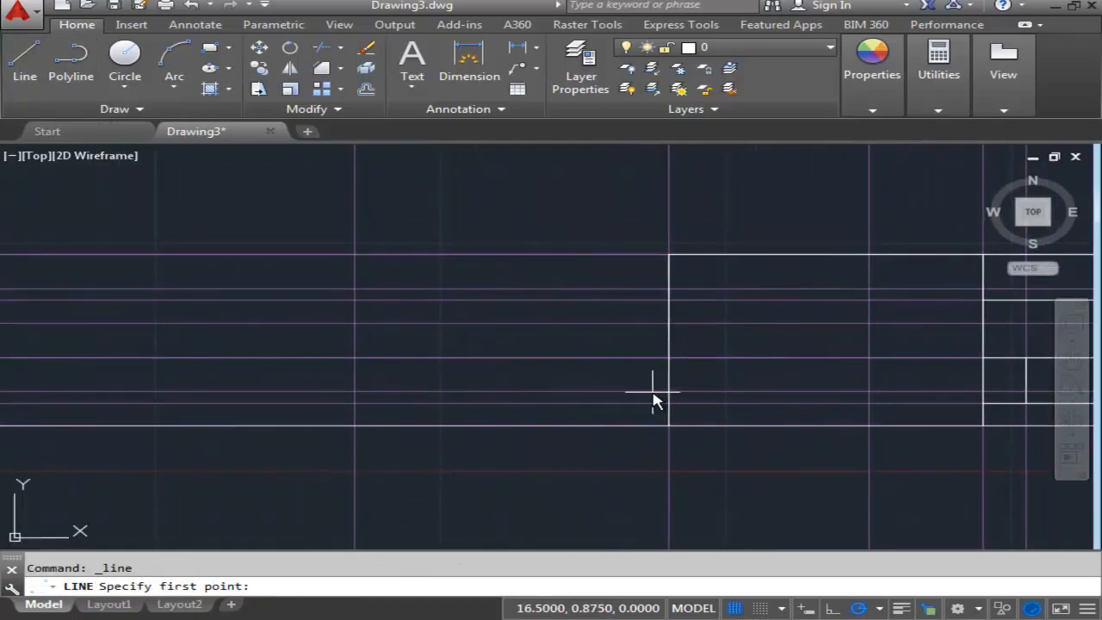
middle_click_drag(653, 398, 524, 402)
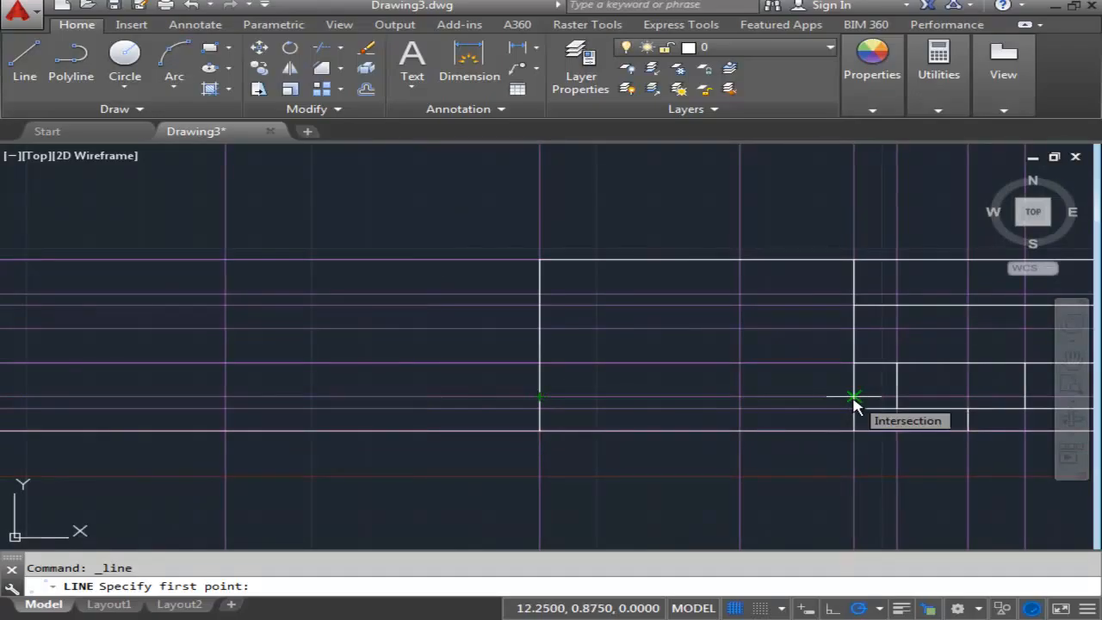
middle_click_drag(854, 397, 732, 398)
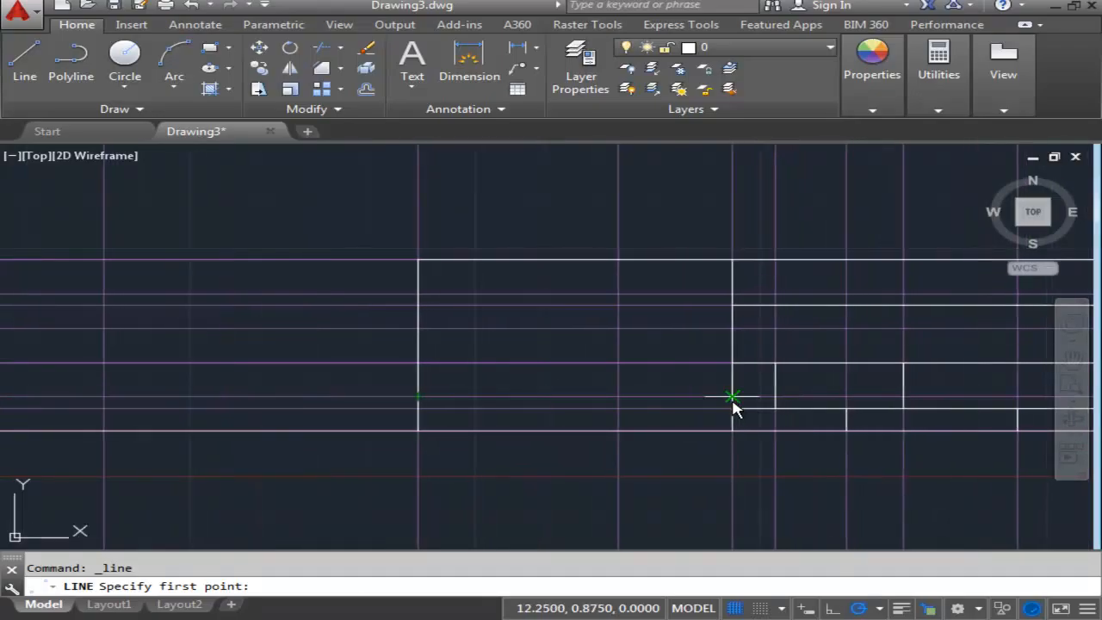
left_click(732, 398)
middle_click_drag(426, 374, 694, 399)
scroll(694, 399, "down", 2)
middle_click_drag(306, 388, 367, 393)
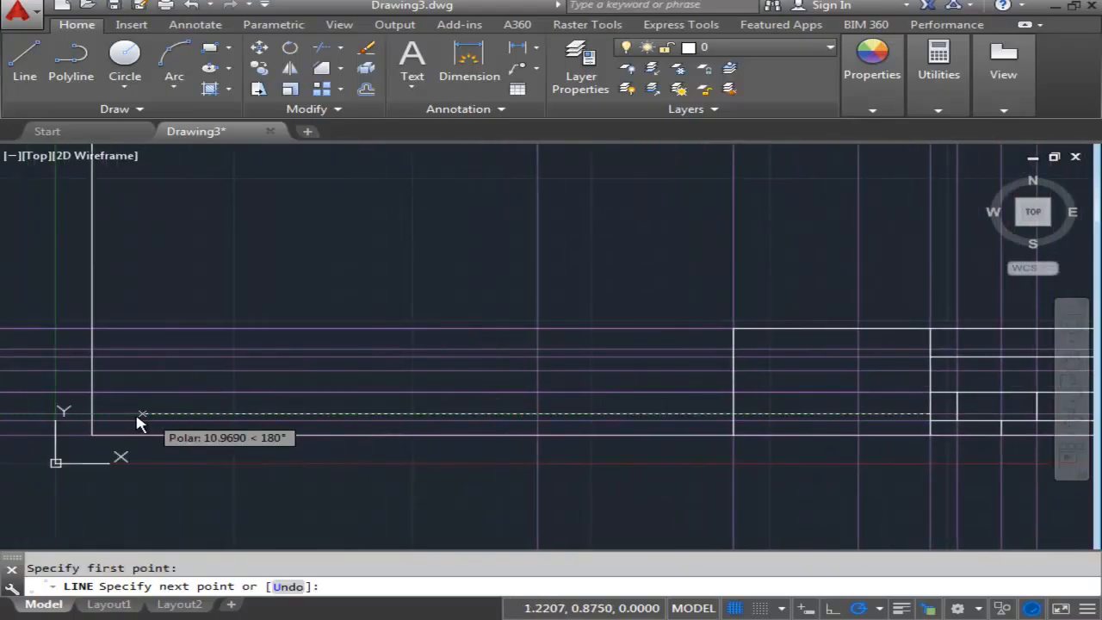
left_click(92, 415)
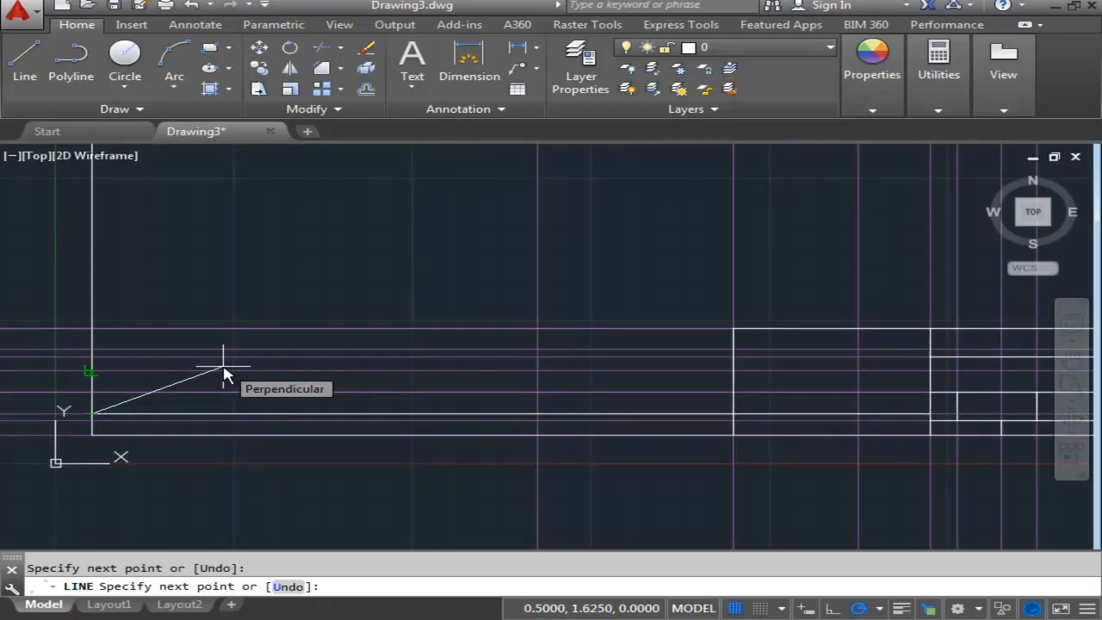
key("Return")
- Draw a row line across the additional block on the second offset line above the border's bottom edge, at Y 1.25
middle_click_drag(635, 411, 536, 387)
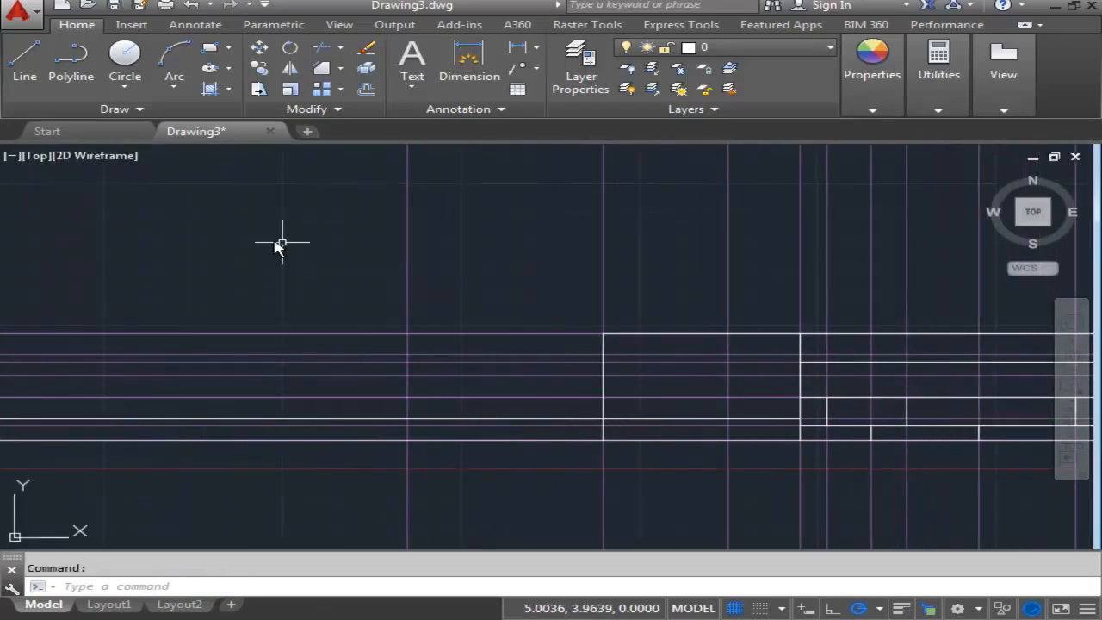
left_click(32, 60)
scroll(839, 403, "up", 4)
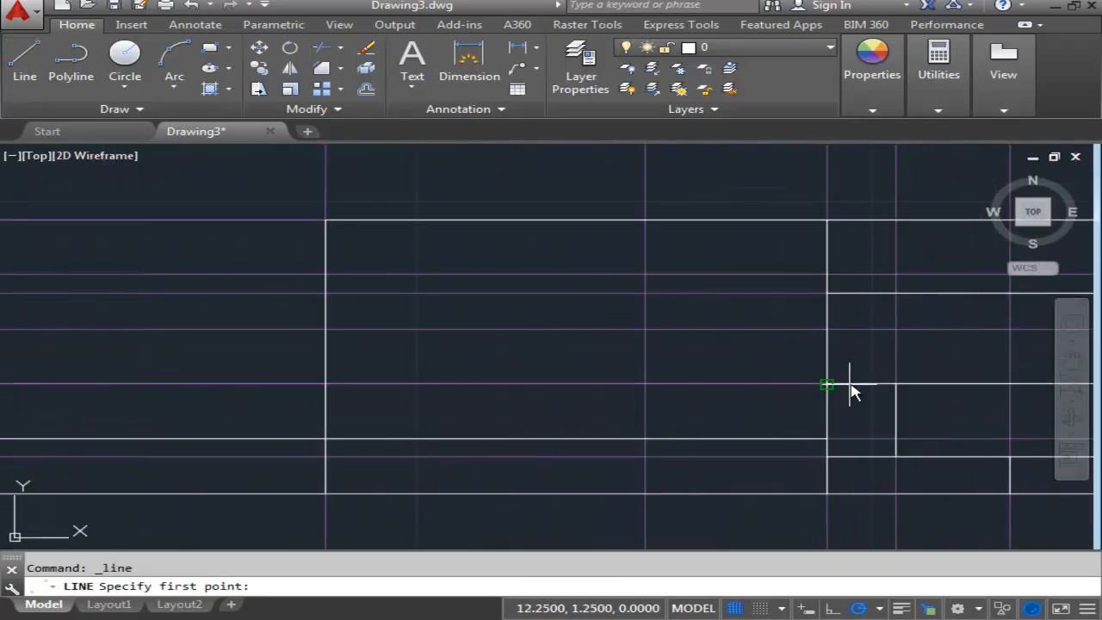
left_click(826, 384)
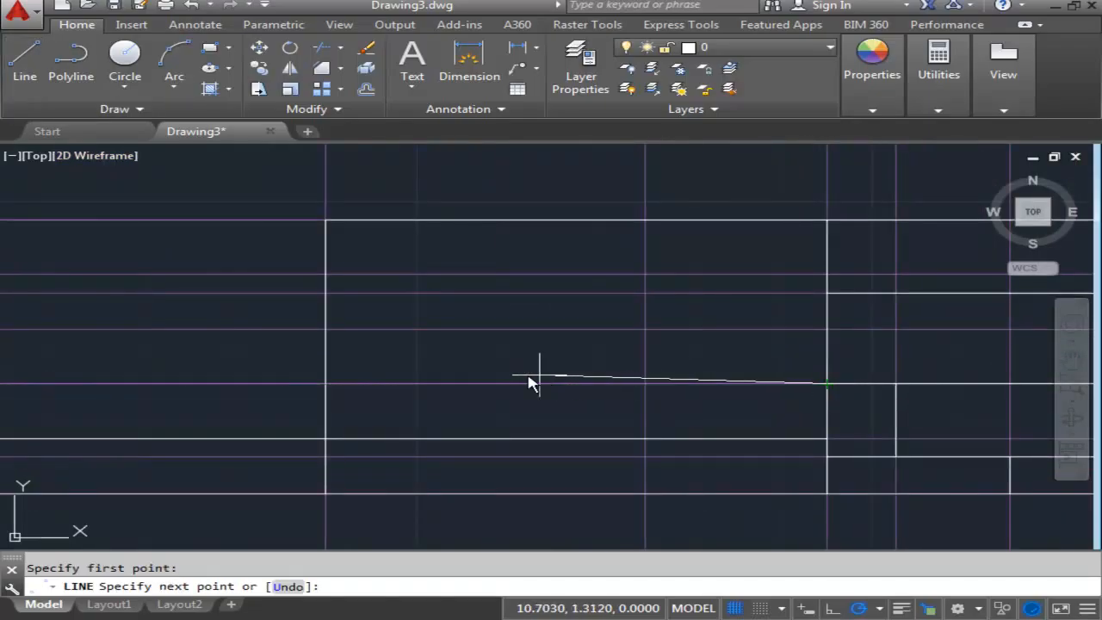
left_click(326, 385)
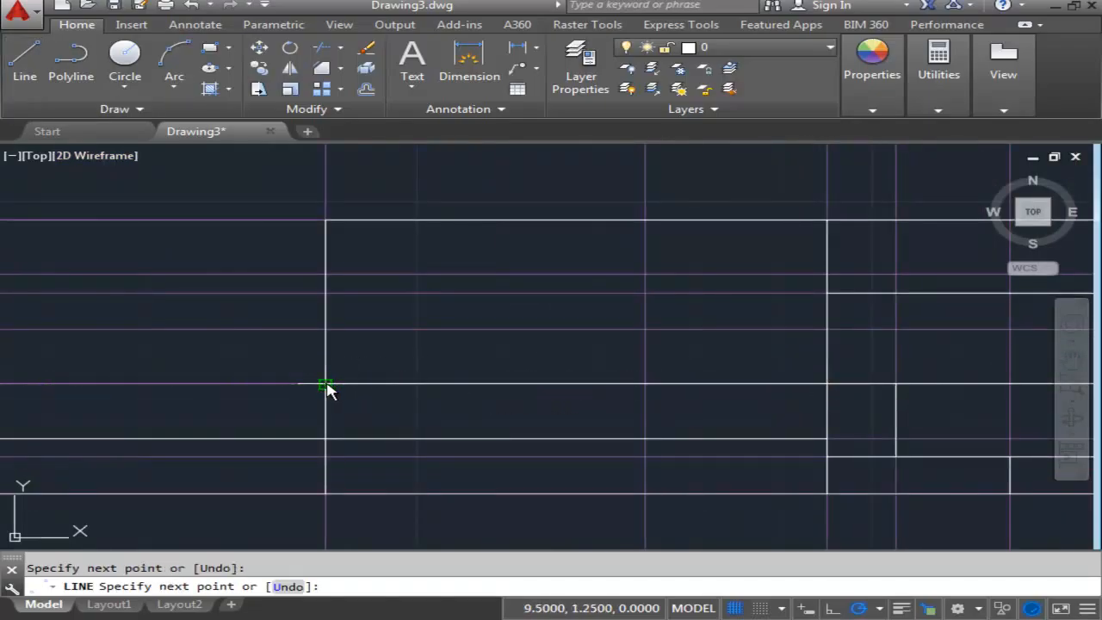
key("Escape")
- Draw two more row lines across the additional block on the third and fourth offset lines, at Y 1.625 and Y 2
left_click(26, 60)
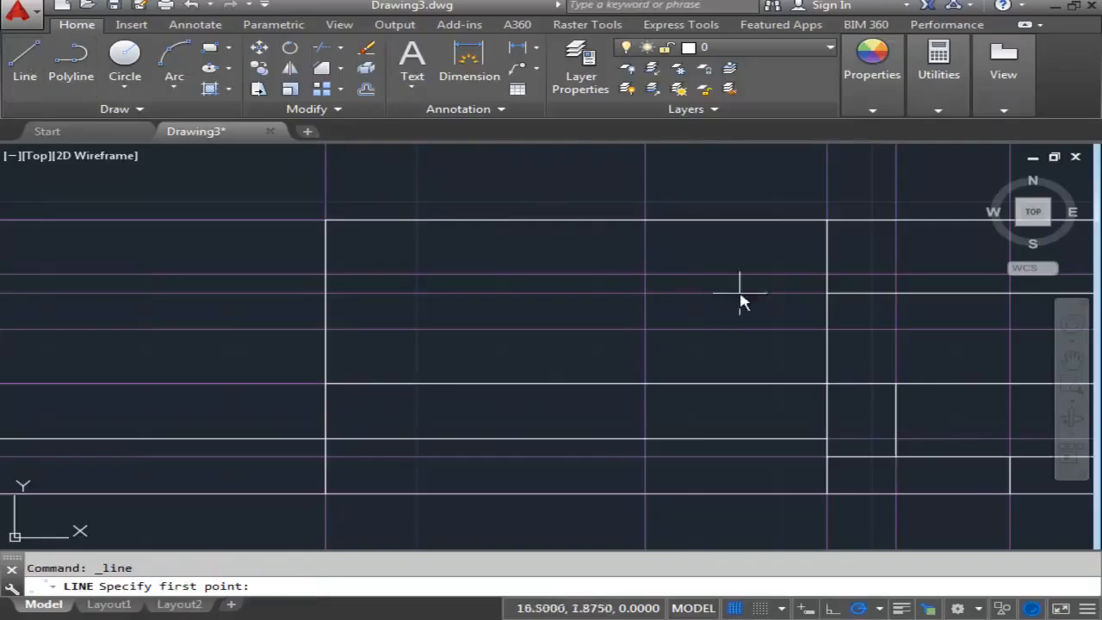
left_click(827, 329)
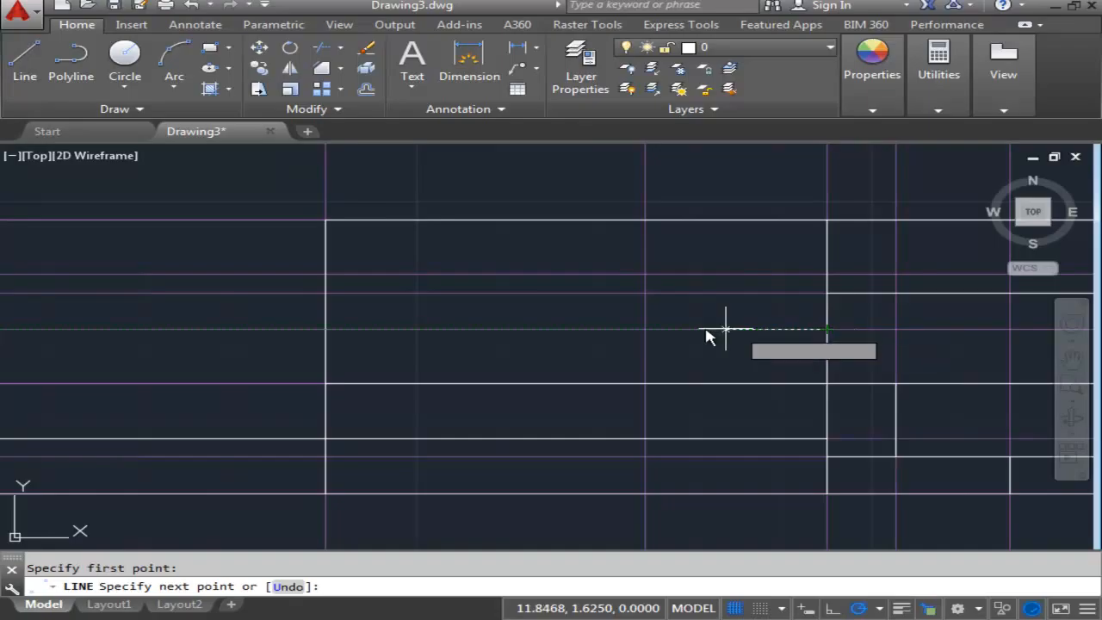
left_click(325, 329)
key("Escape")
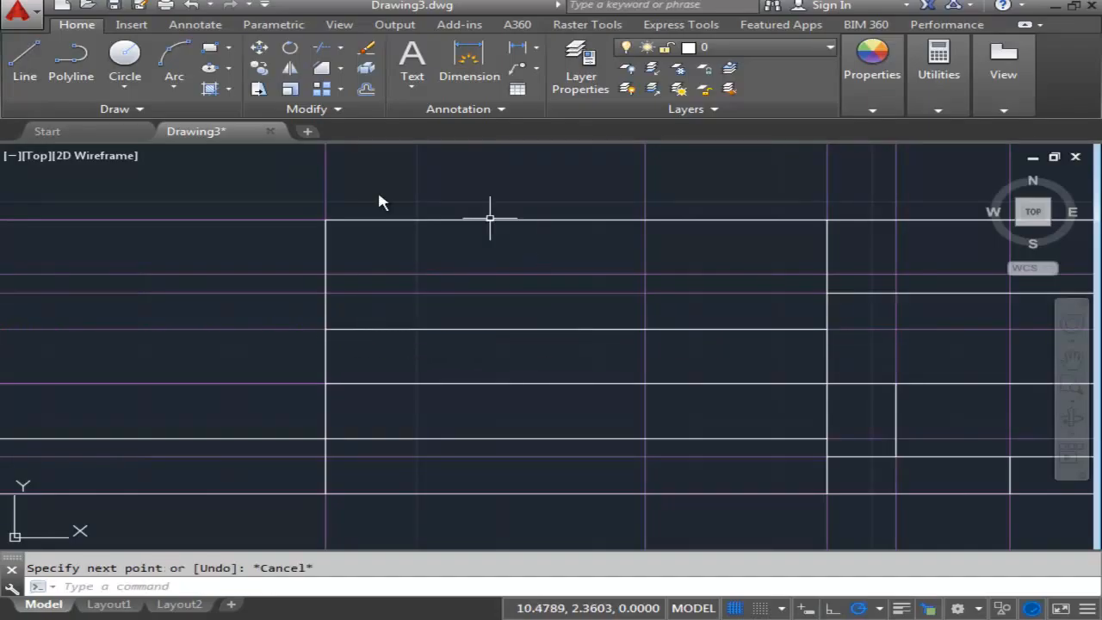
left_click(25, 60)
left_click(827, 276)
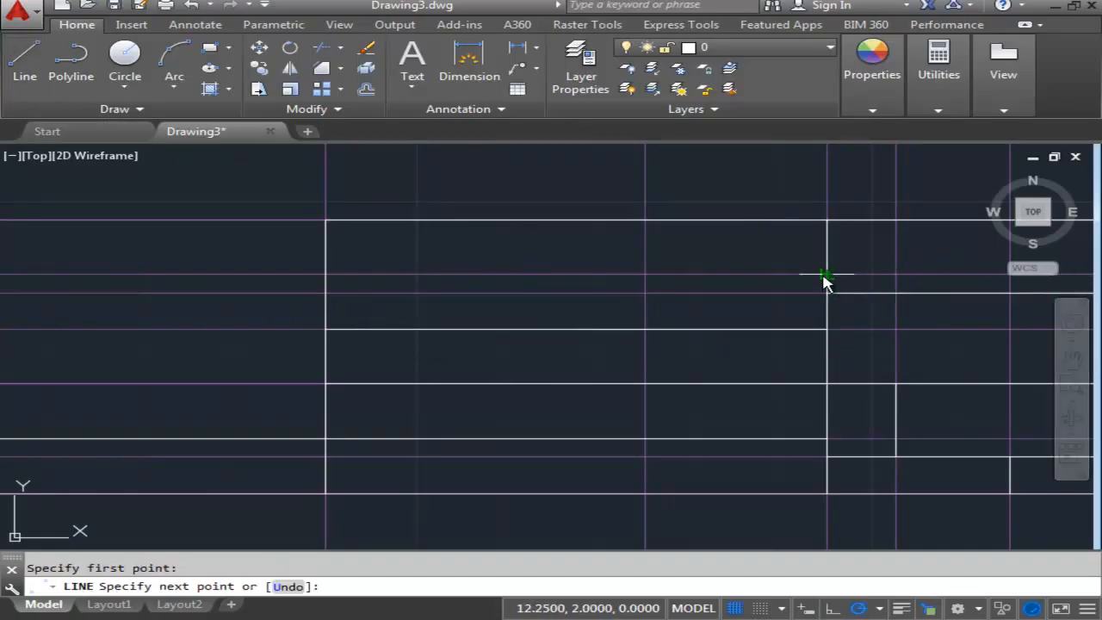
left_click(326, 275)
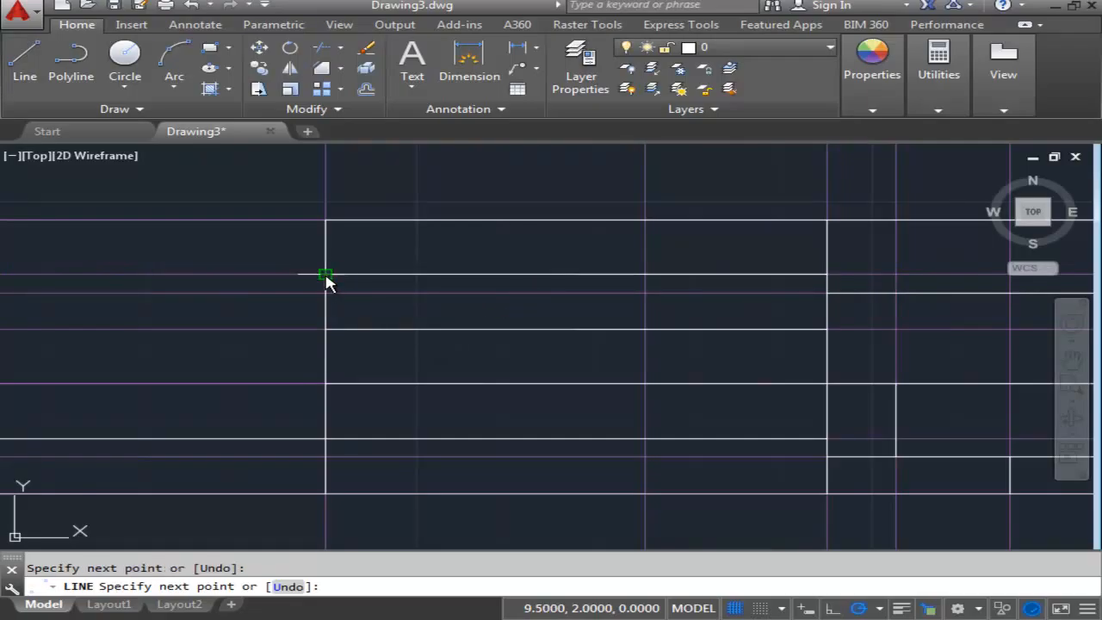
key("Escape")
- Draw a vertical divider in the additional block at X 11.25, from the lowest row line up to the block's top edge
middle_click_drag(549, 320, 475, 338)
scroll(453, 339, "down", 2)
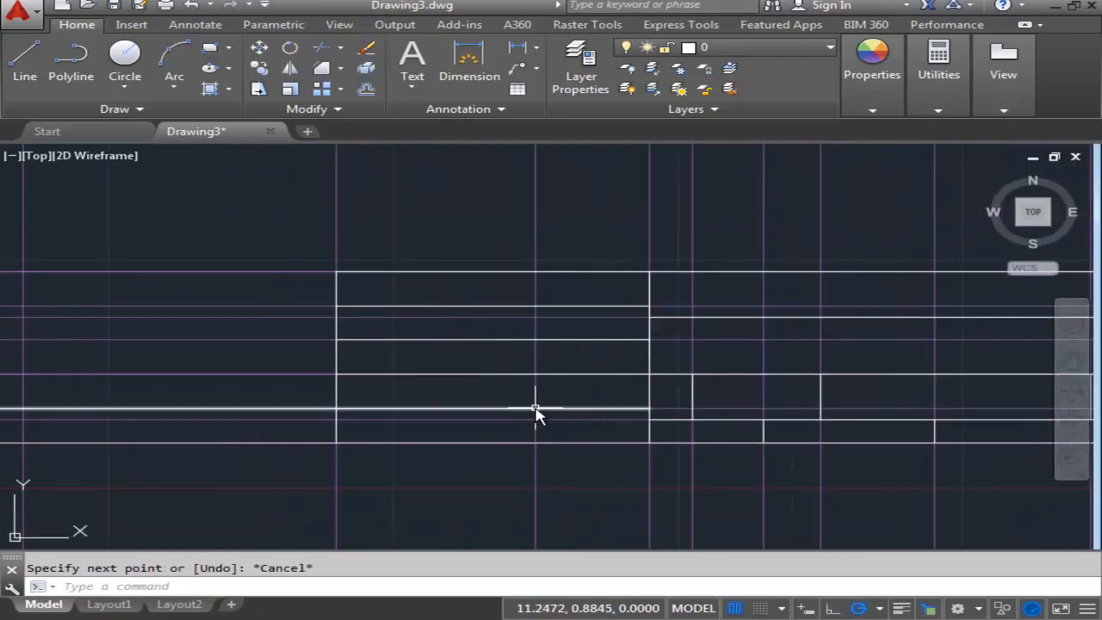
left_click(19, 61)
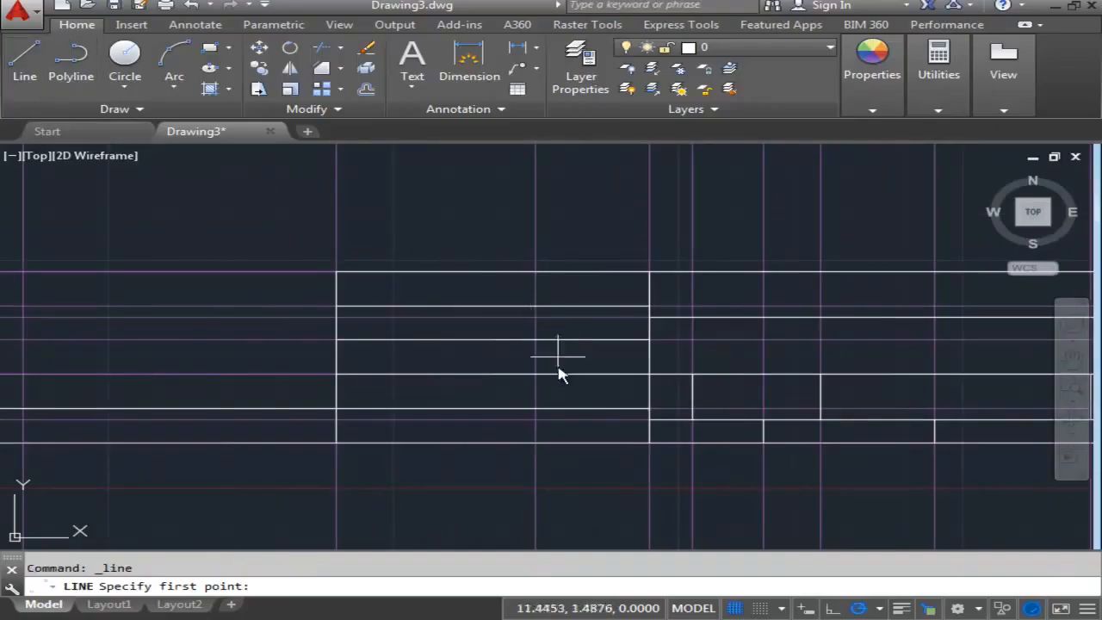
left_click(536, 408)
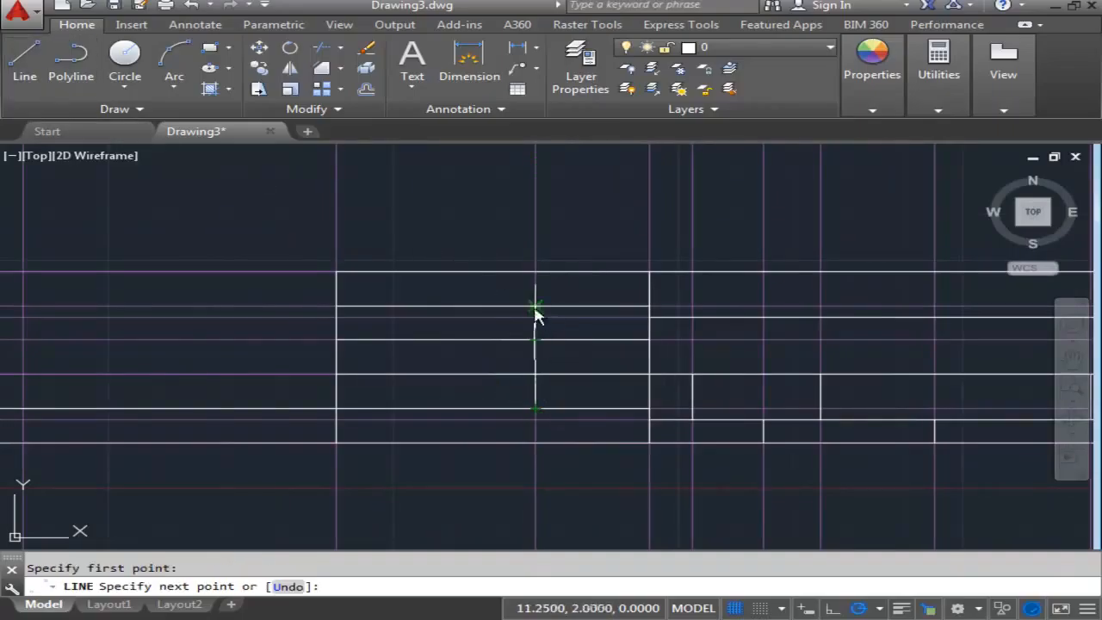
left_click(536, 273)
key("Escape")
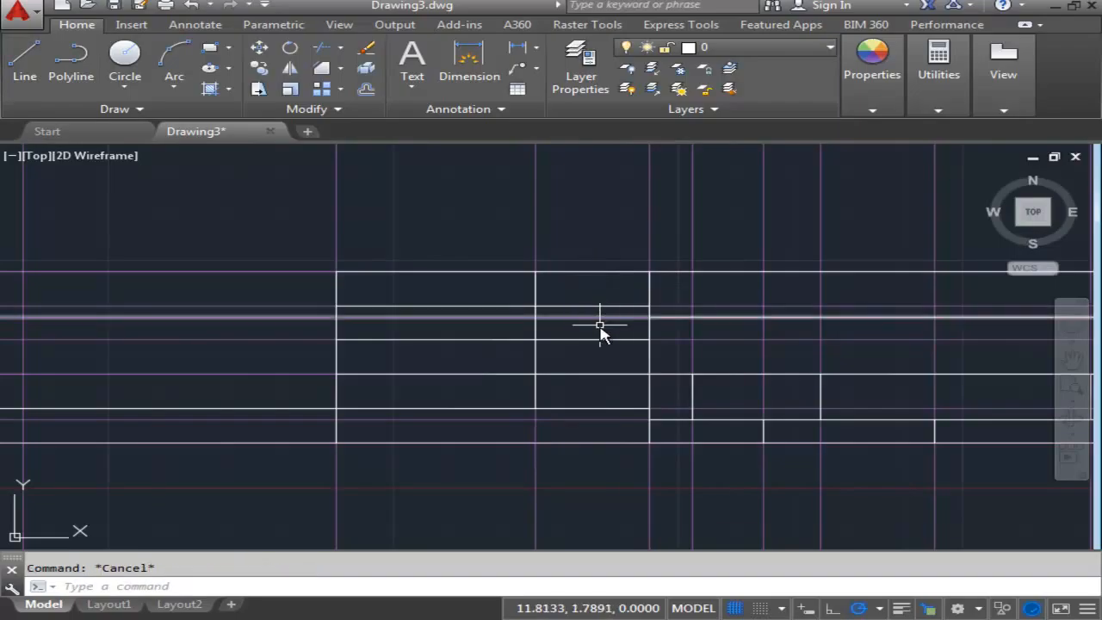
- Draw a short vertical divider on the construction line left of the additional block, from the long row line down to the border
scroll(594, 345, "down", 3)
middle_click_drag(580, 386, 708, 343)
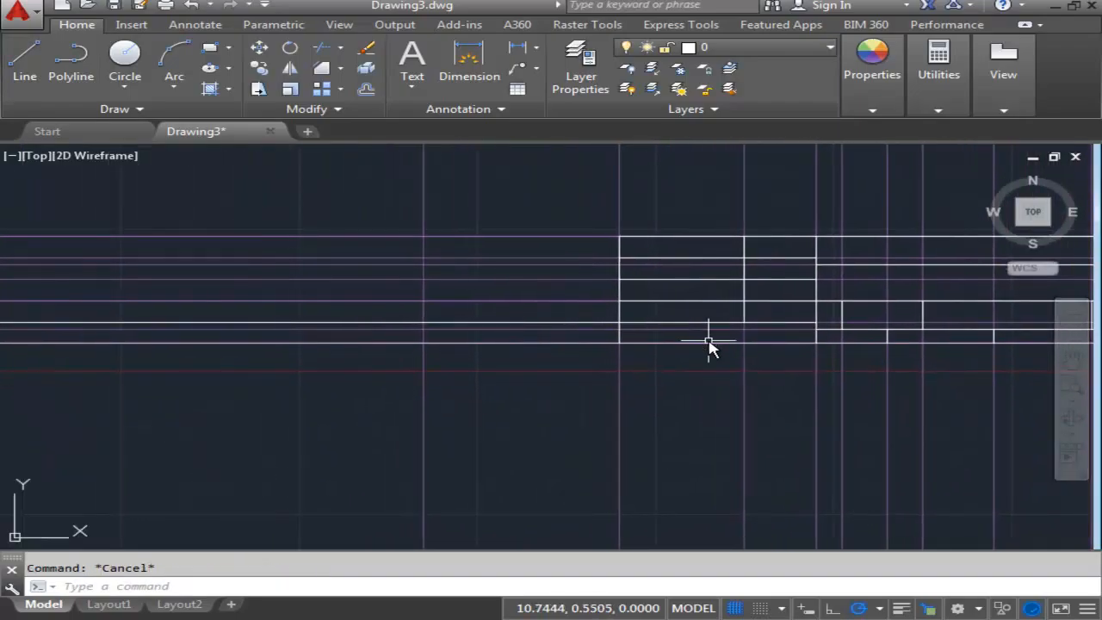
left_click(25, 62)
scroll(435, 332, "up", 2)
scroll(435, 332, "up", 1)
middle_click_drag(445, 330, 578, 320)
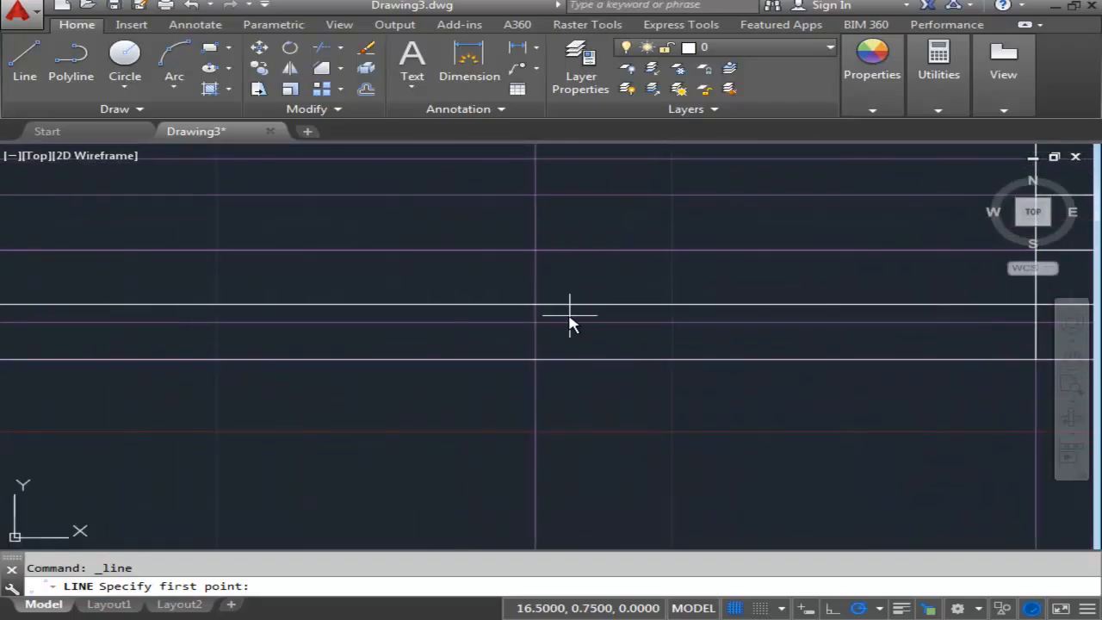
left_click(535, 304)
left_click(535, 359)
key("Escape")
- Erase all the vertical construction lines crossing the sheet except the one along the border's right edge
scroll(648, 376, "down", 2)
middle_click_drag(763, 394, 571, 393)
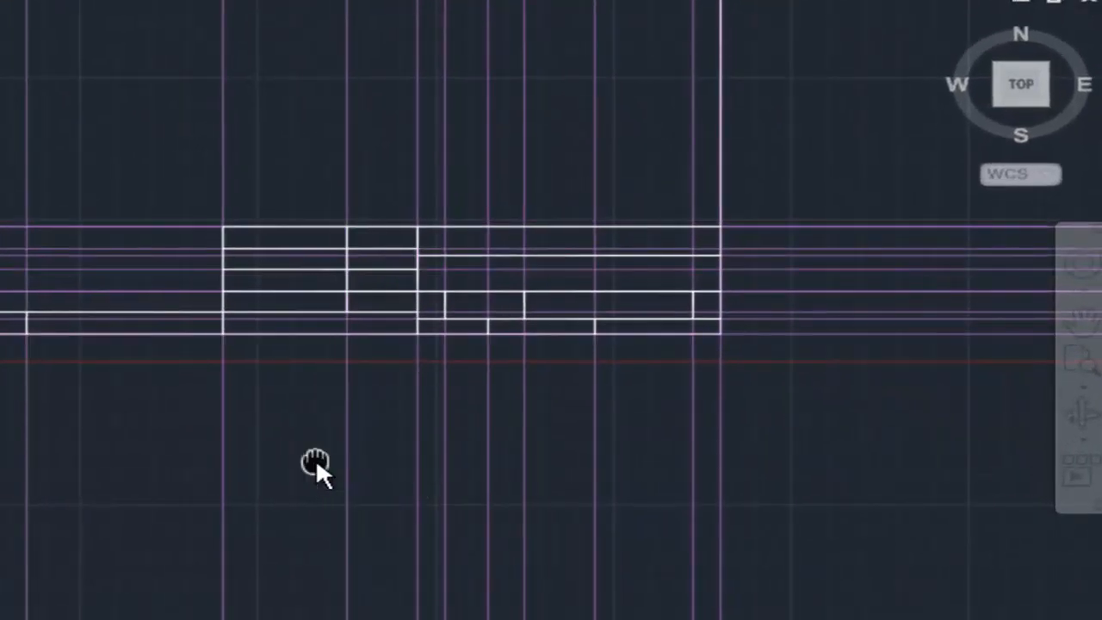
mouse_move(317, 465)
middle_mouse_down()
mouse_move(308, 522)
mouse_move(328, 586)
middle_mouse_up()
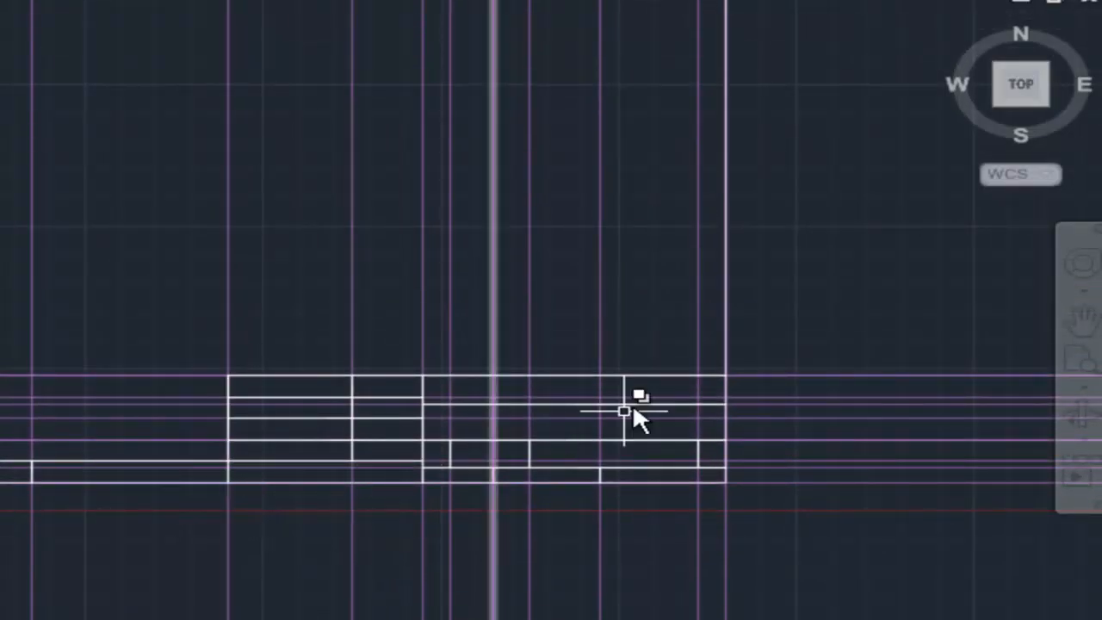
middle_click_drag(481, 425, 450, 537)
middle_click_drag(527, 406, 312, 374)
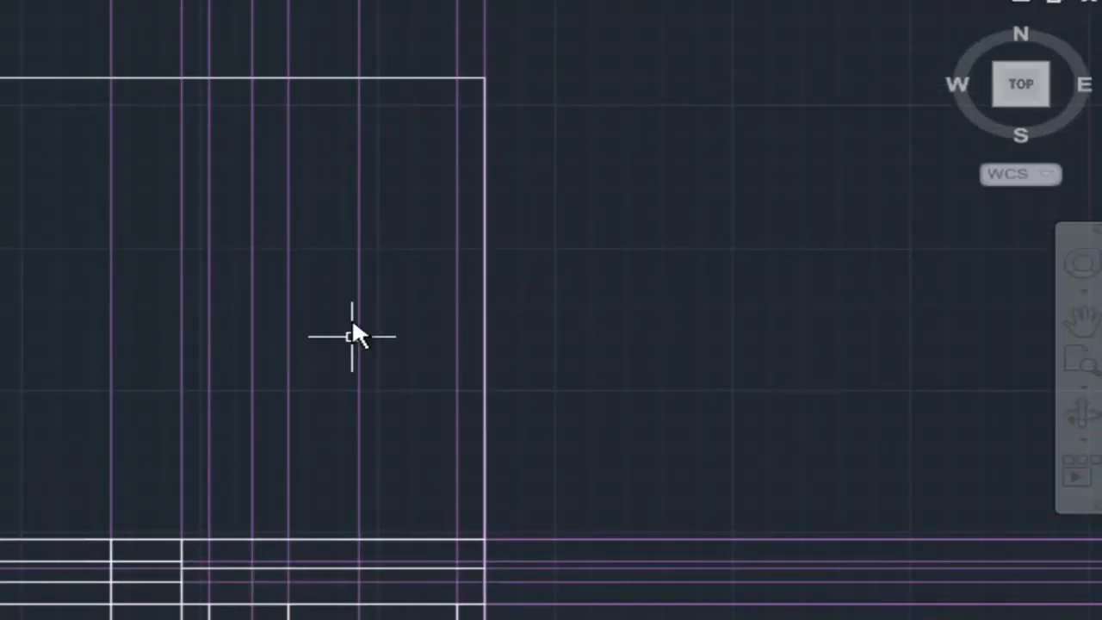
middle_click_drag(356, 271, 333, 302)
scroll(354, 242, "down", 2)
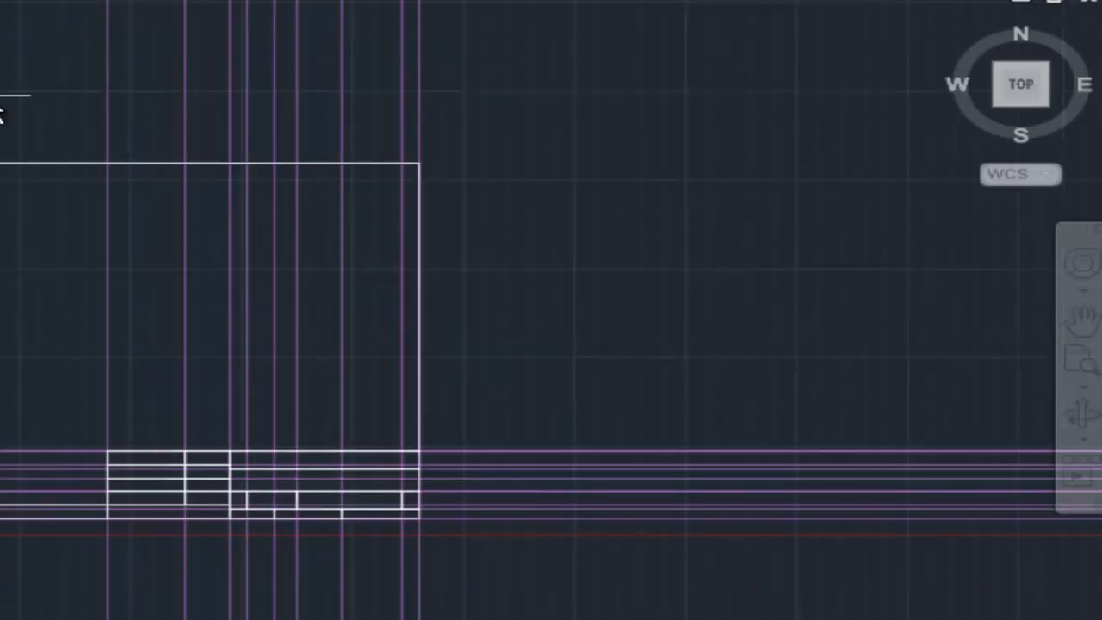
left_click(107, 90)
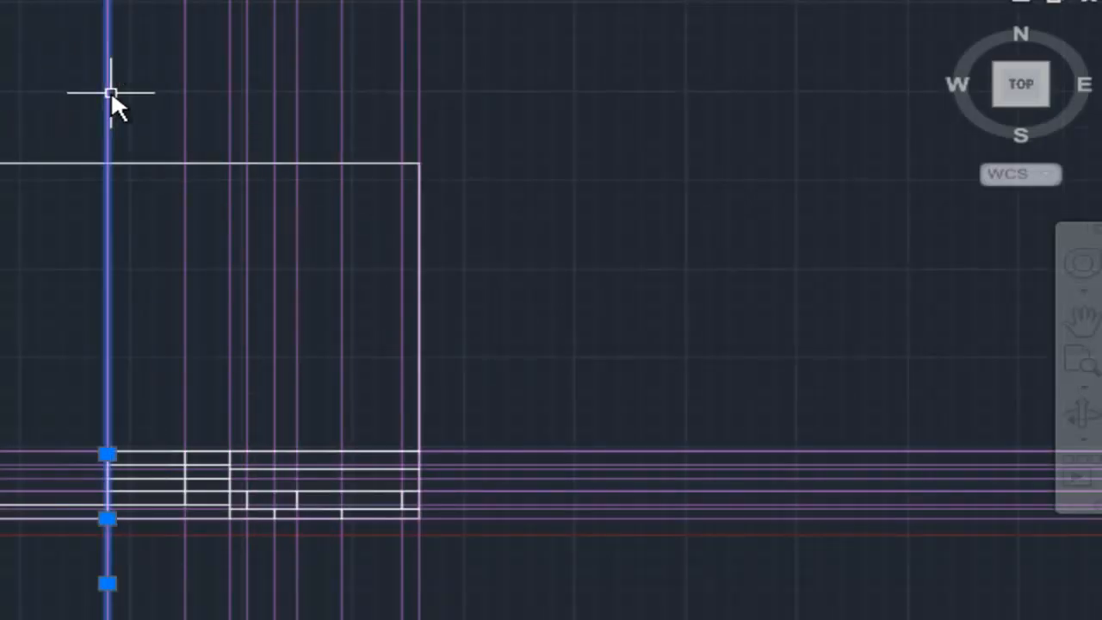
left_click(184, 84)
left_click(229, 85)
left_click(248, 85)
left_click(273, 84)
left_click(297, 87)
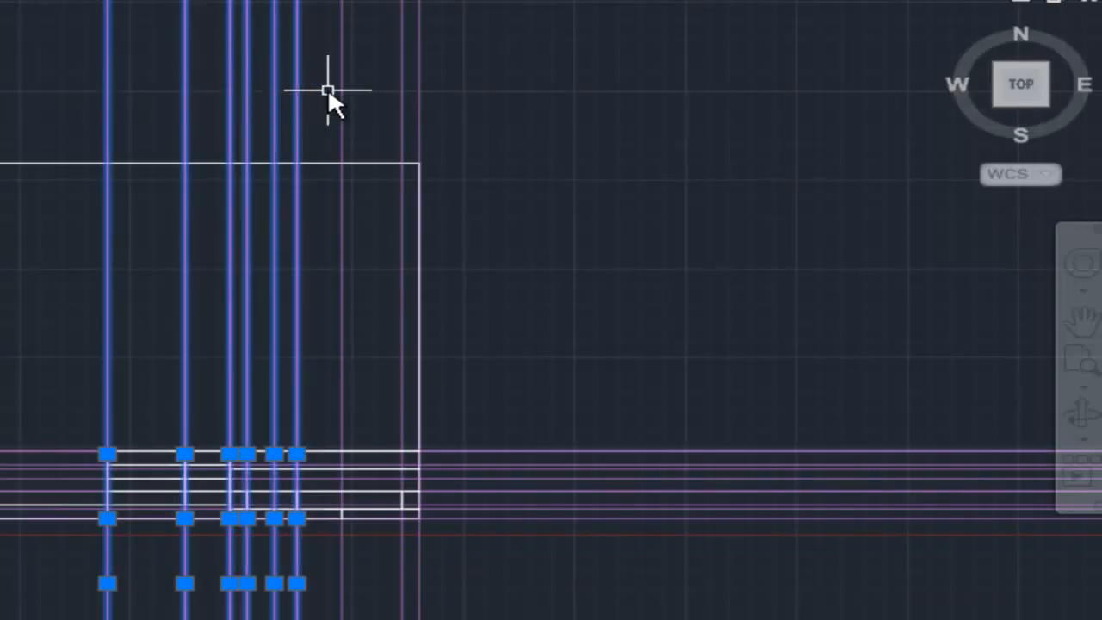
left_click(341, 87)
left_click(402, 89)
mouse_move(337, 256)
middle_mouse_down()
mouse_move(337, 279)
mouse_move(203, 422)
mouse_move(261, 408)
middle_mouse_up()
scroll(354, 293, "up", 4)
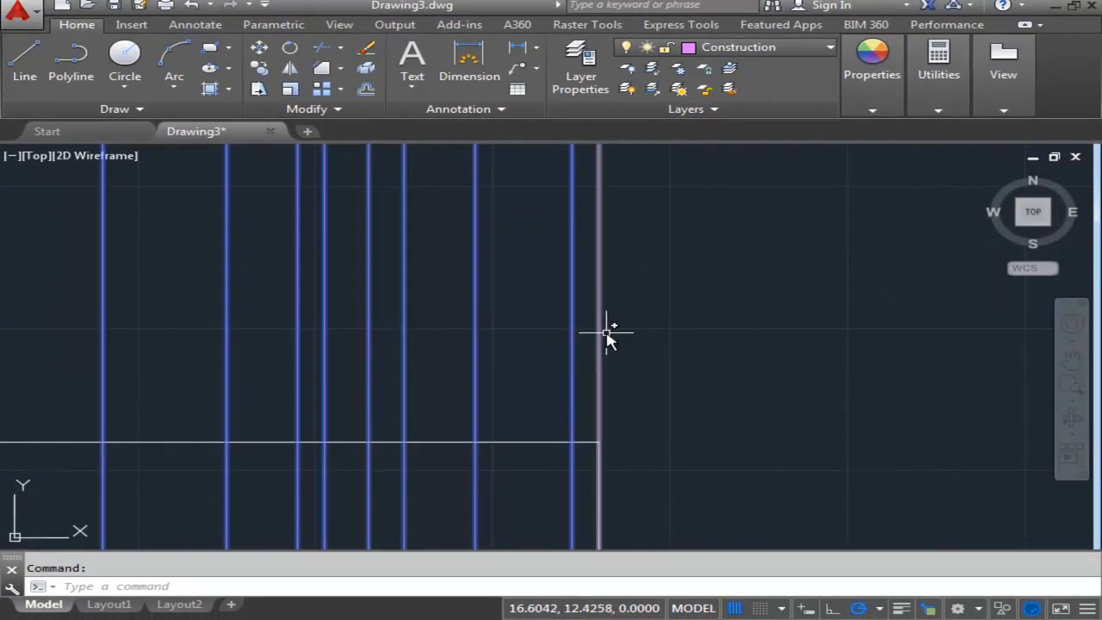
scroll(718, 374, "down", 5)
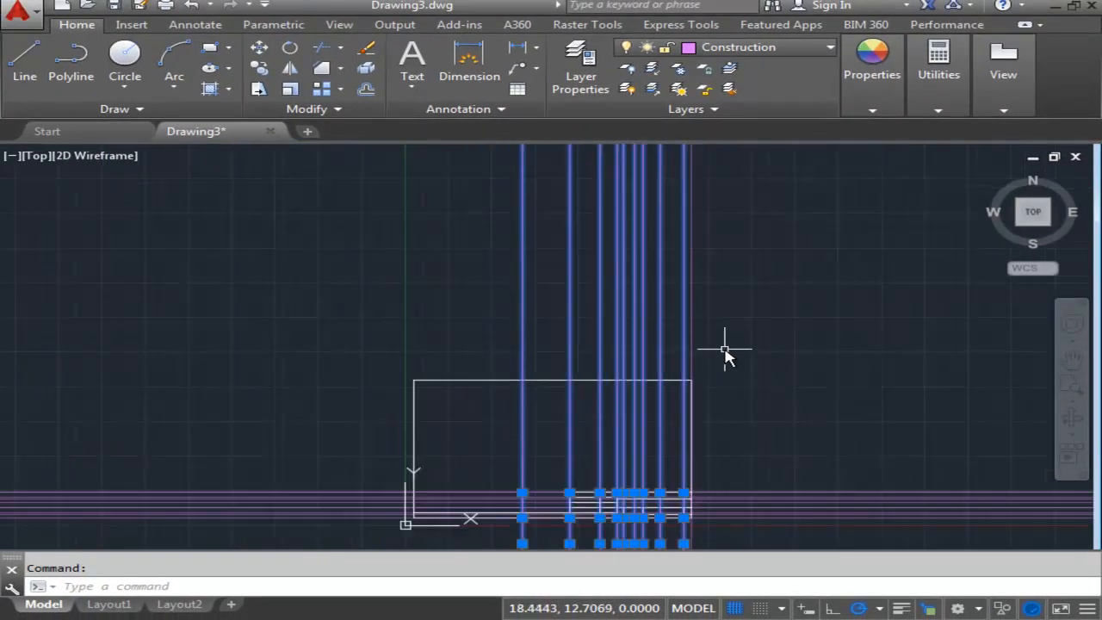
key("Delete")
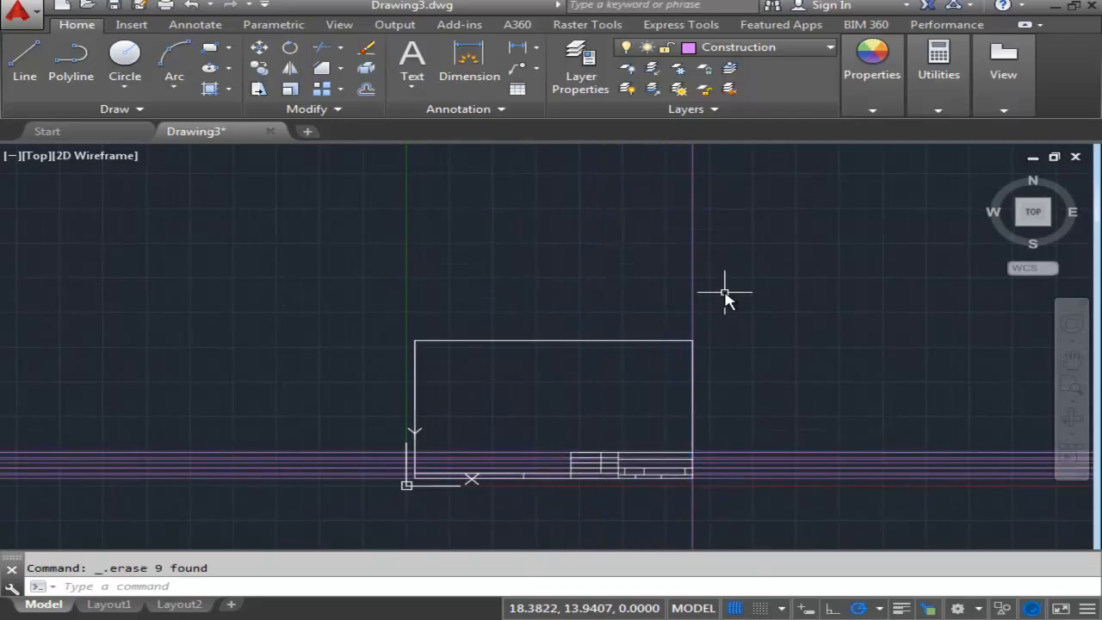
- Offset the vertical construction line on the border's right edge by 1.0 into the sheet
scroll(652, 300, "up", 1)
middle_click_drag(652, 301, 592, 276)
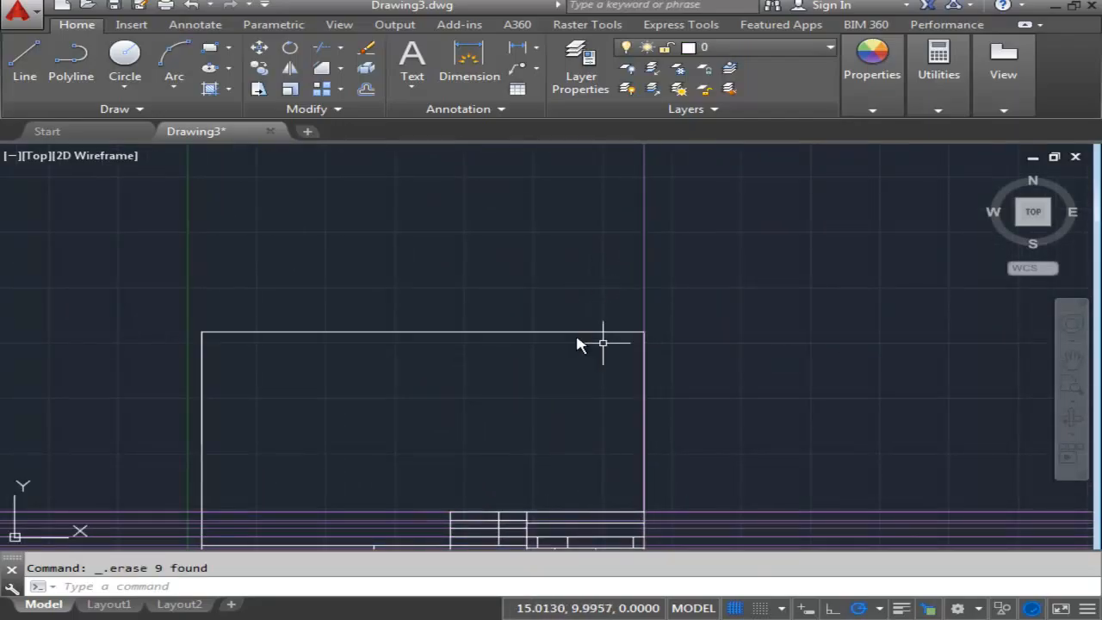
scroll(503, 311, "up", 4)
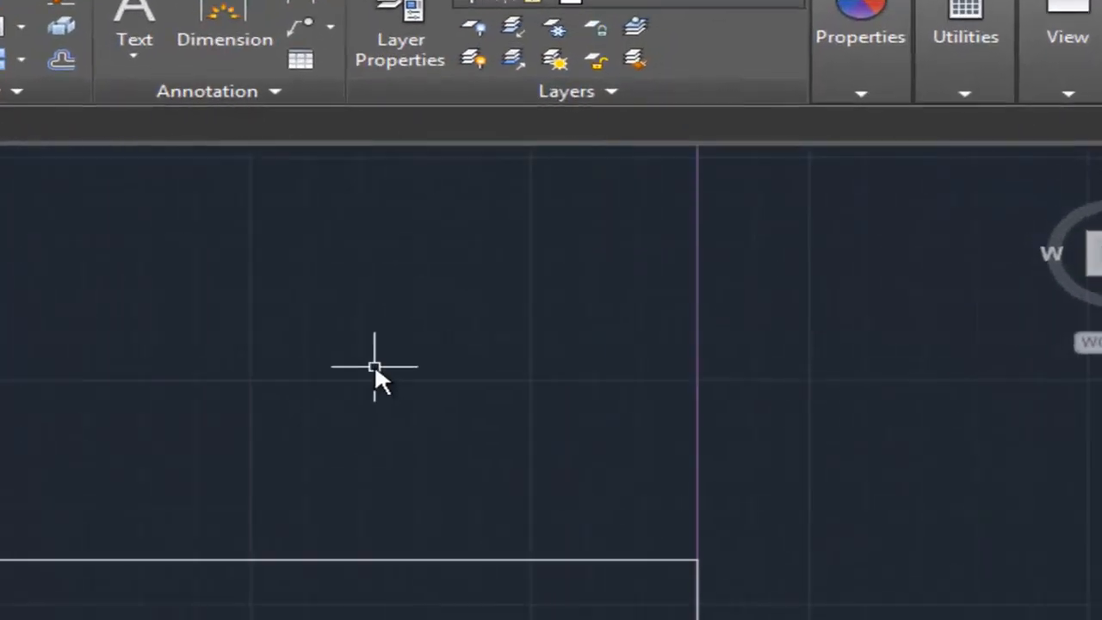
middle_click_drag(505, 307, 381, 284)
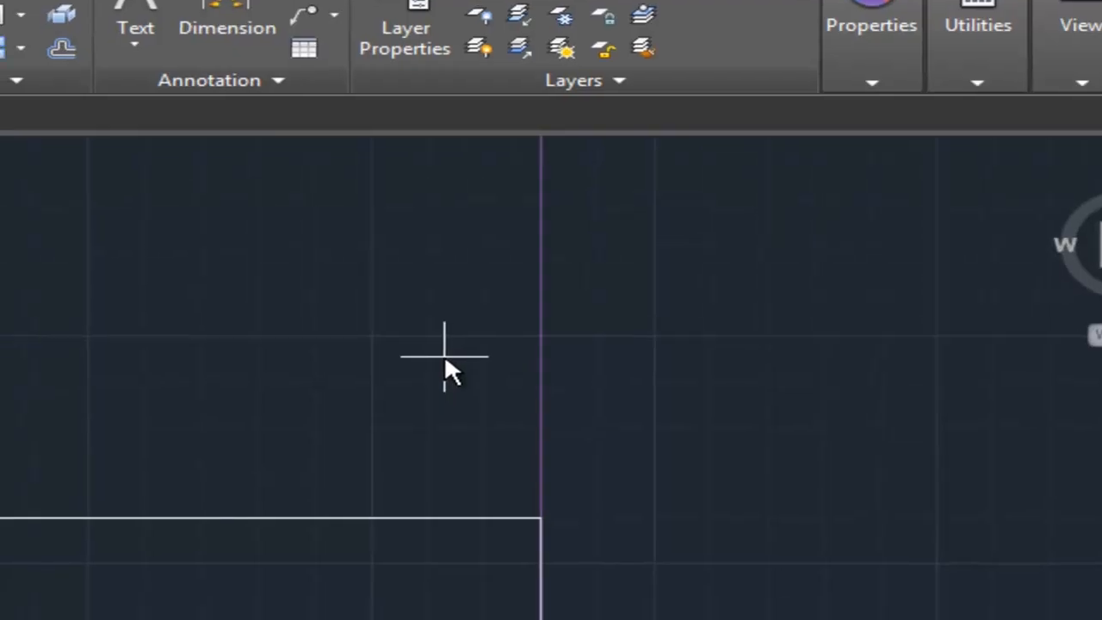
type("1")
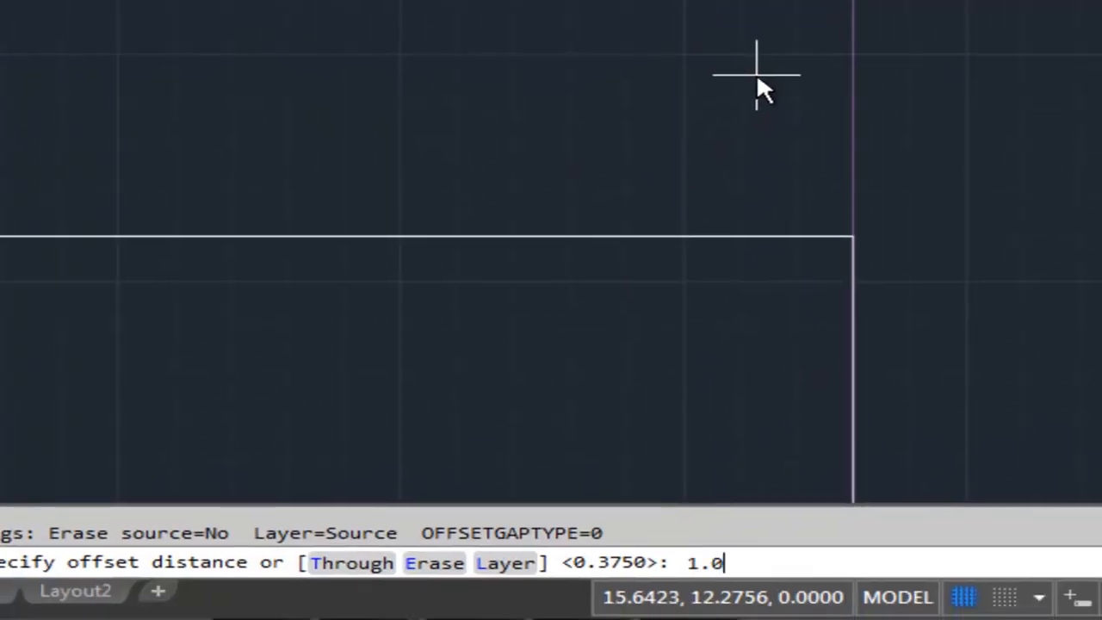
key("Return")
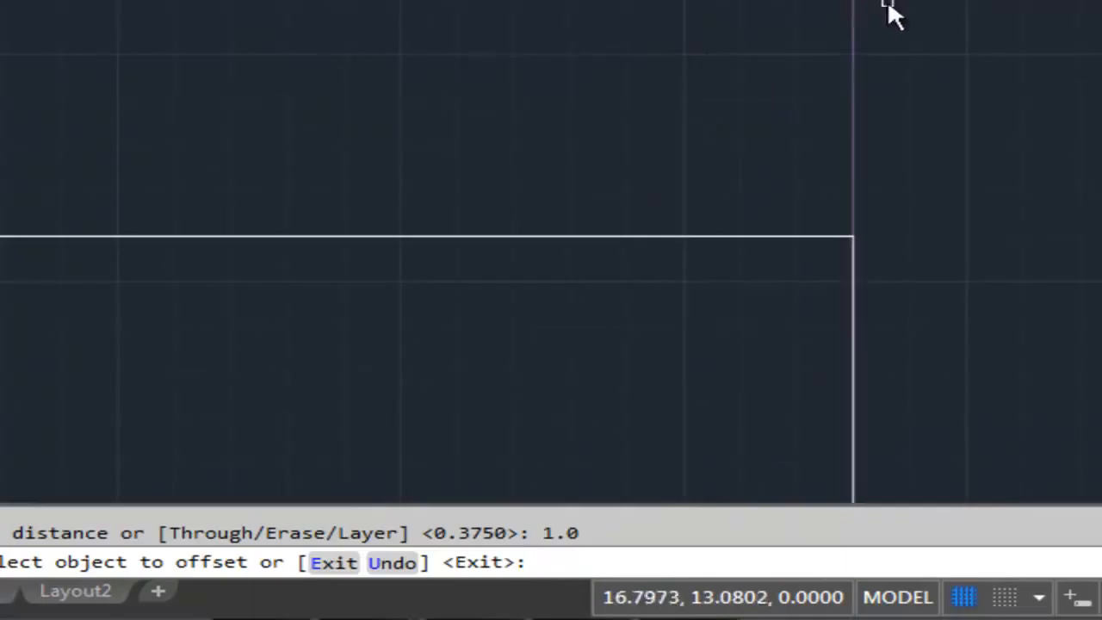
left_click(851, 11)
left_click(590, 56)
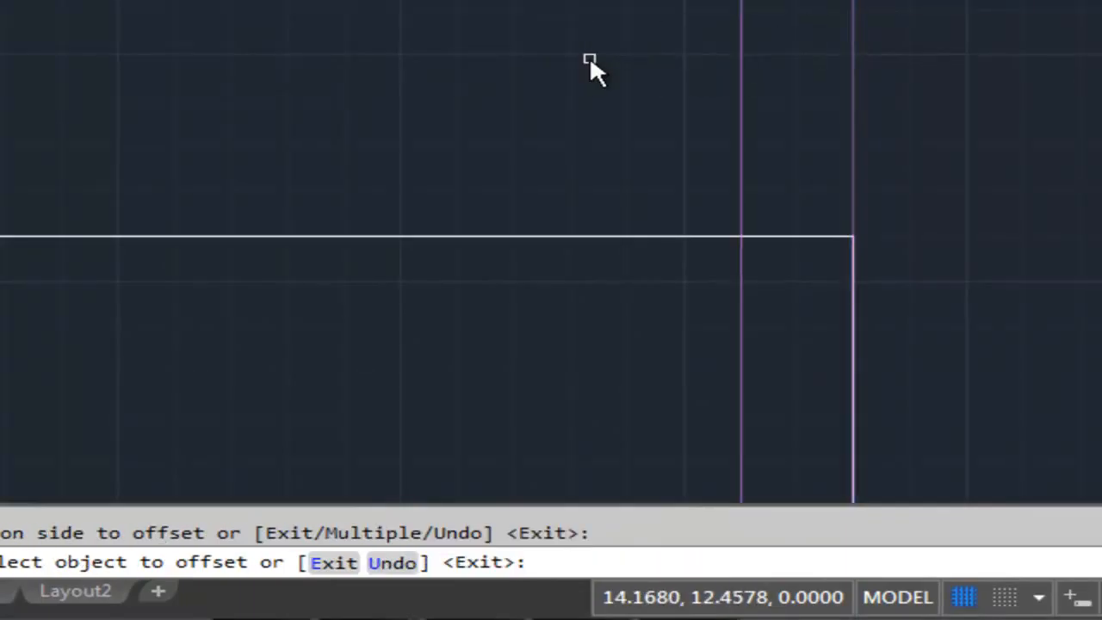
key("Return")
key("Return")
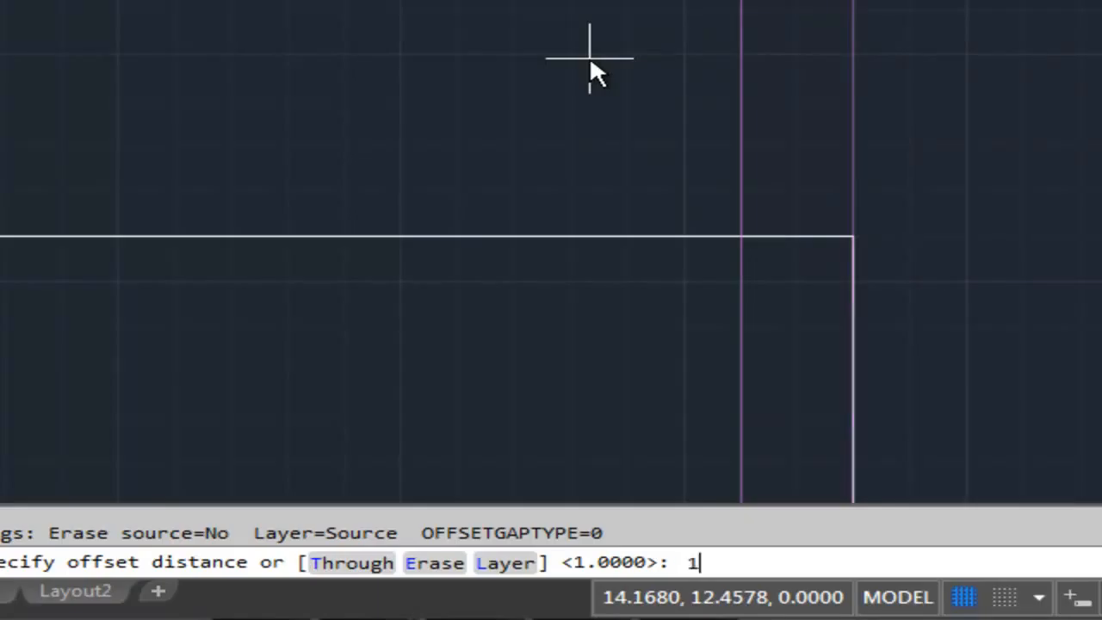
- Offset the construction line on the border's right edge by 1.875 into the sheet
type("1.875")
key("Return")
left_click(855, 49)
left_click(540, 57)
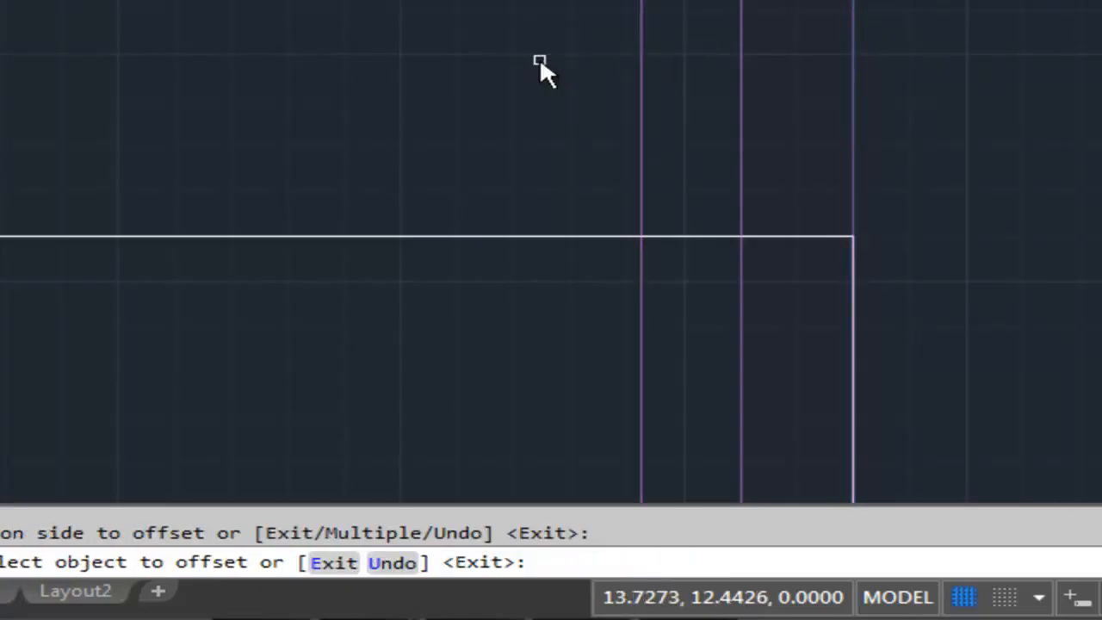
key("Return")
key("Return")
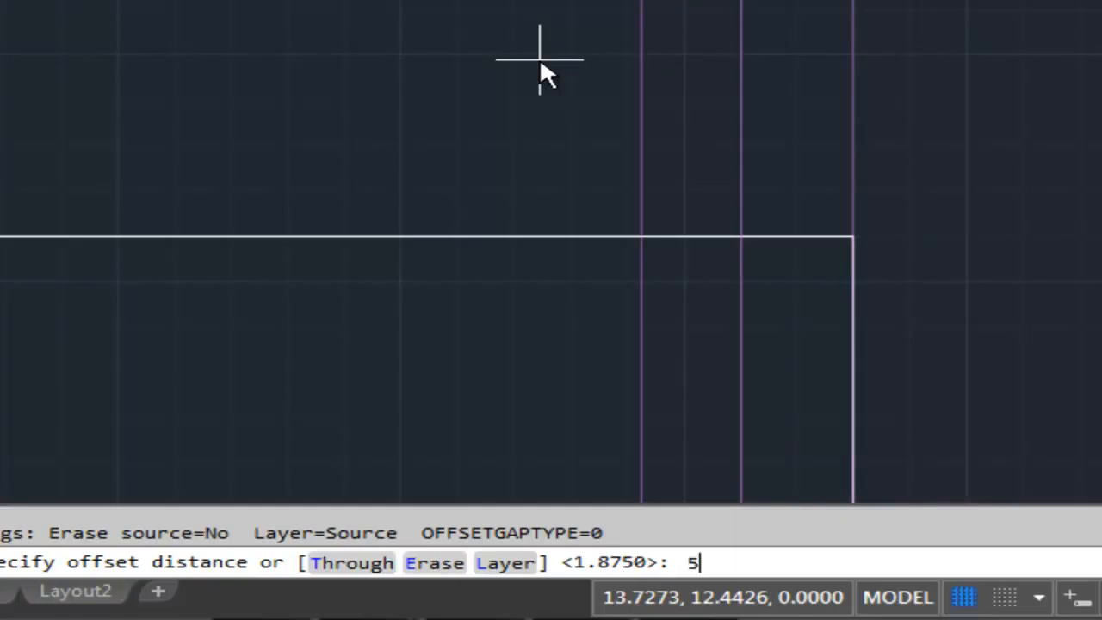
- Offset the construction line on the border's right edge by 5.5 into the sheet
type("5.5")
key("Return")
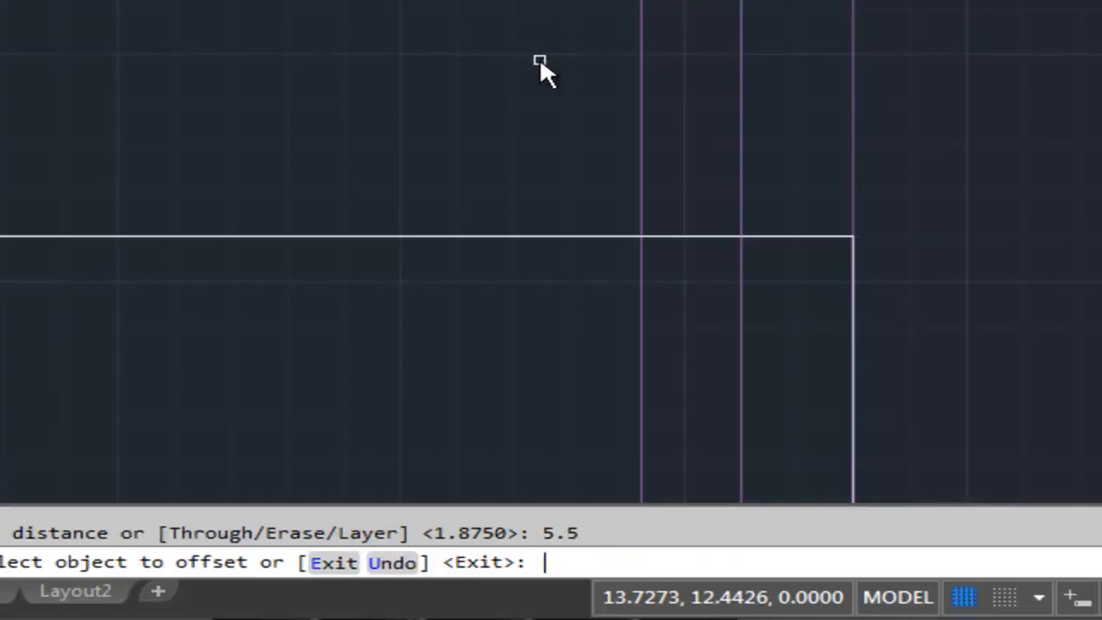
left_click(848, 111)
left_click(110, 99)
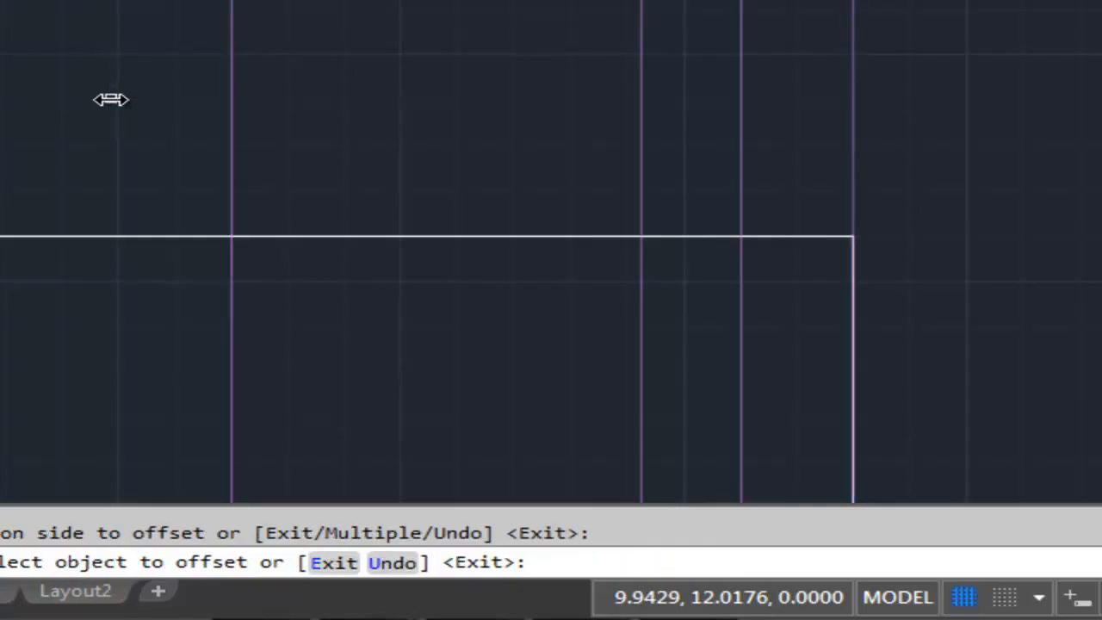
key("Return")
key("Return")
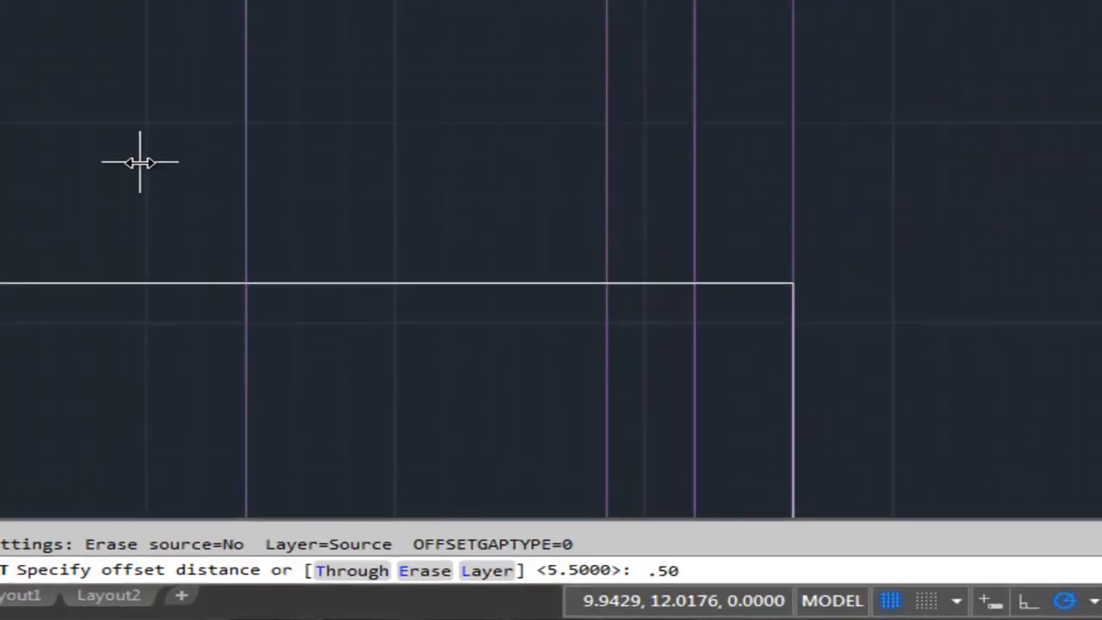
- Offset the leftmost vertical construction line by .50 toward the border's right edge
key("Return")
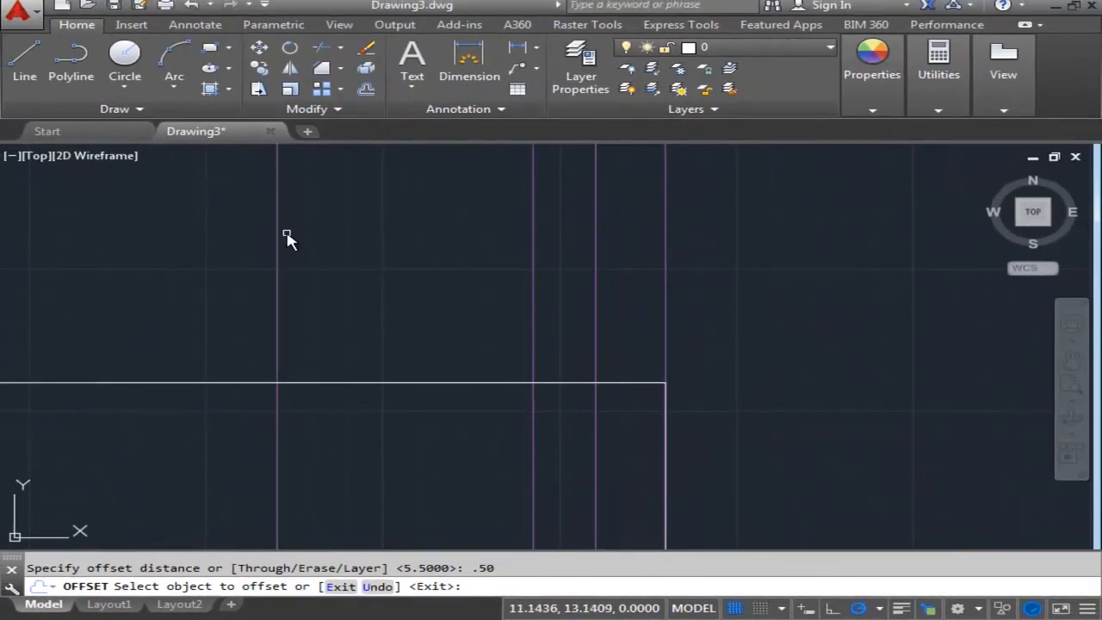
left_click(278, 241)
left_click(353, 254)
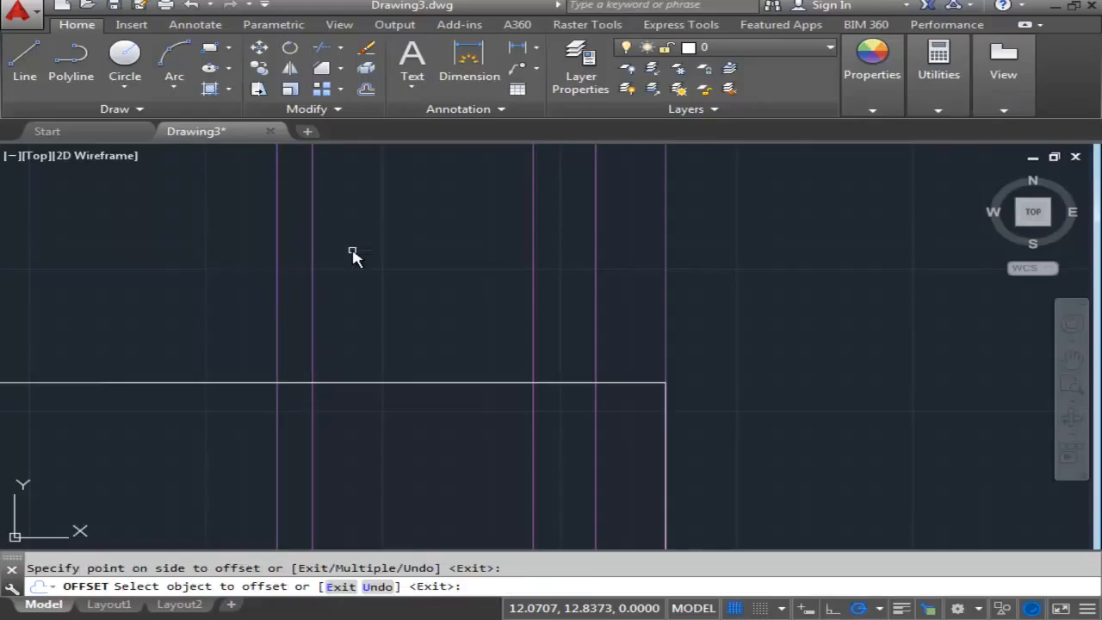
key("Return")
key("Return")
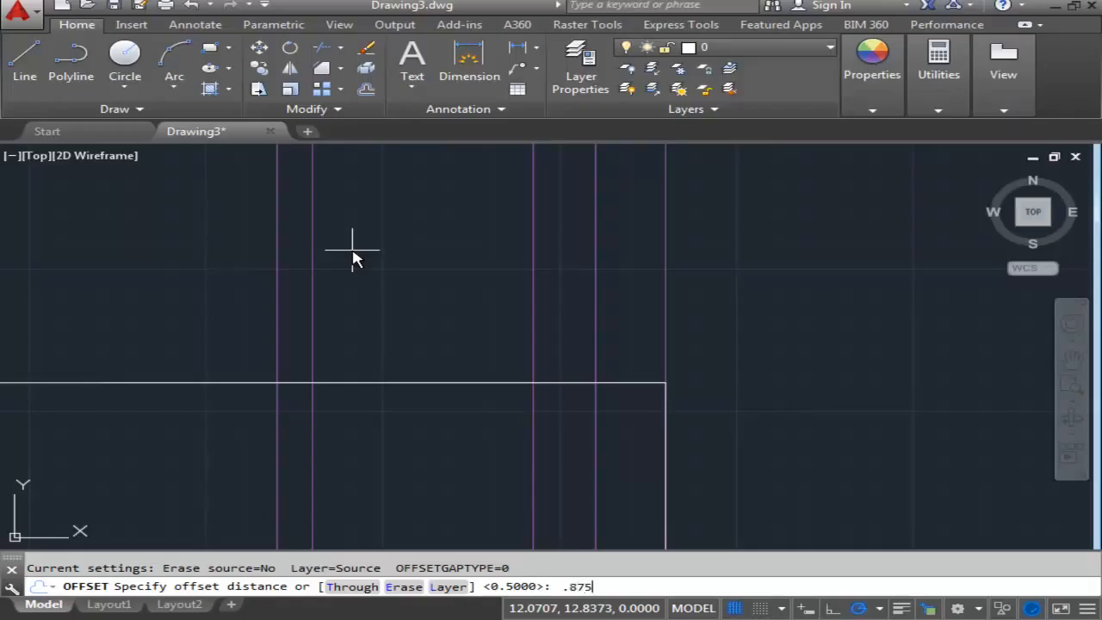
- Offset the leftmost vertical construction line by .875 toward the border's right edge
key("Return")
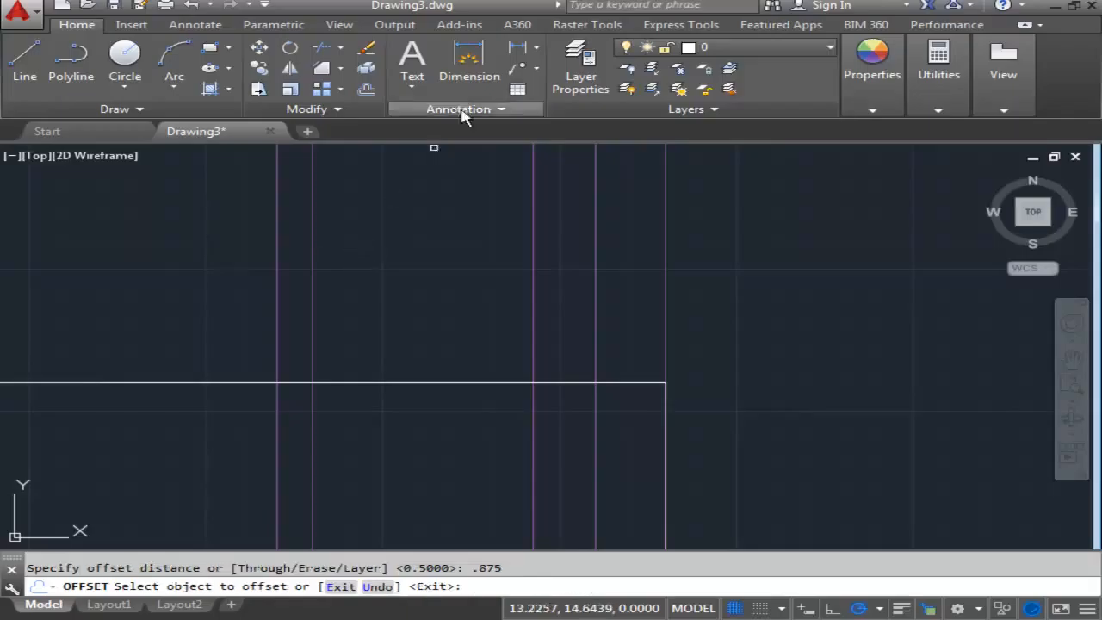
left_click(277, 285)
left_click(372, 285)
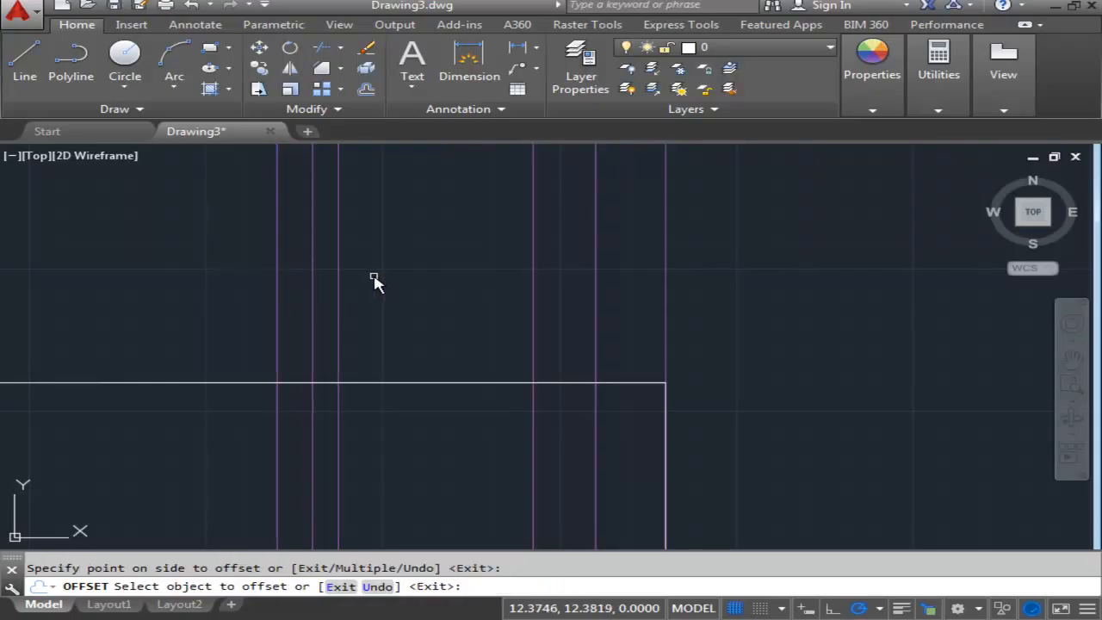
scroll(439, 299, "down", 5)
scroll(448, 277, "up", 3)
scroll(448, 278, "down", 2)
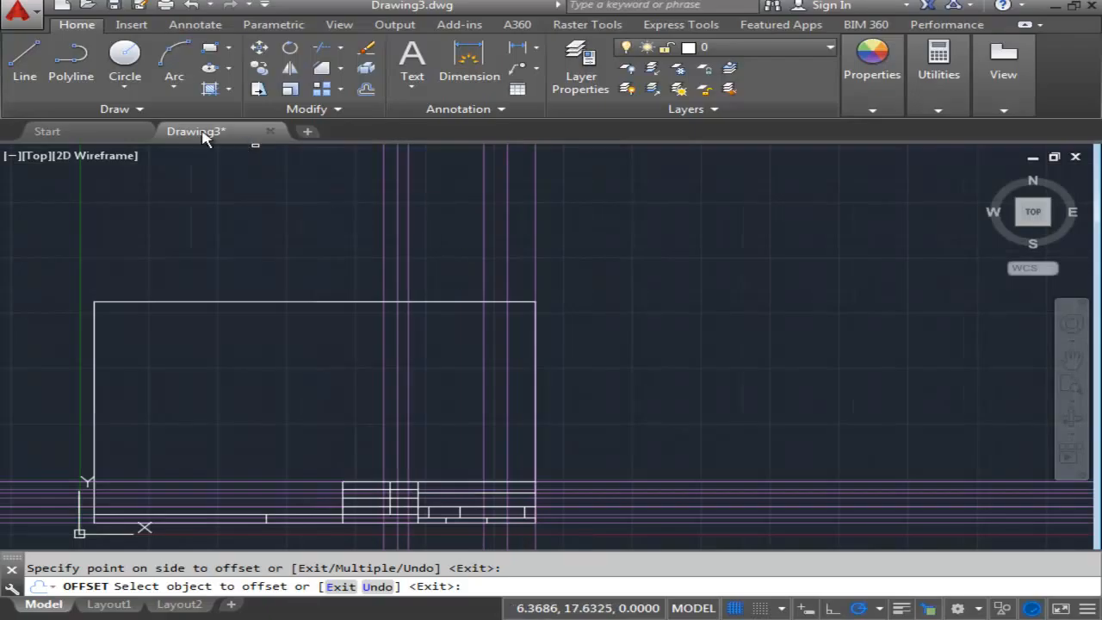
middle_click_drag(663, 258, 661, 252)
scroll(545, 293, "up", 2)
scroll(627, 290, "down", 2)
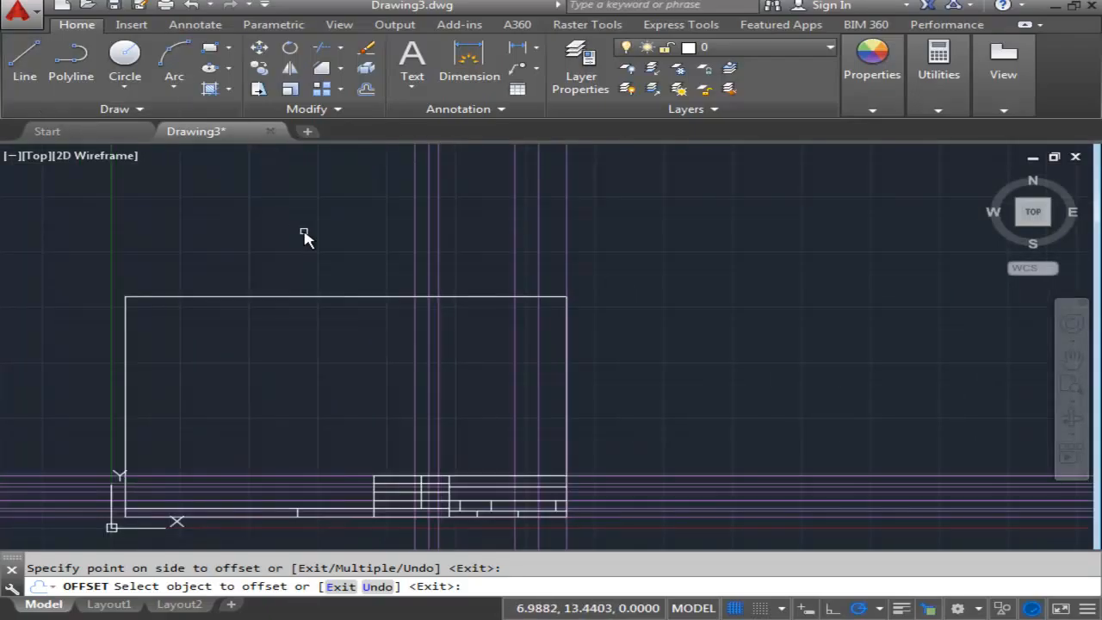
key("Return")
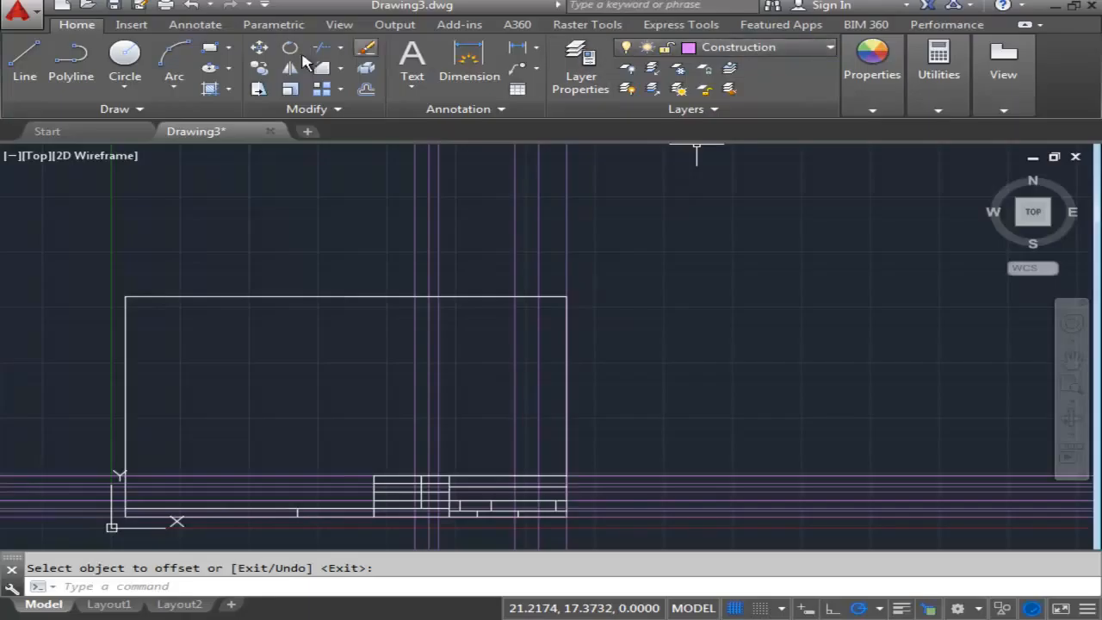
- Draw a horizontal construction line on the Construction layer through the border's top-right corner
left_click(111, 109)
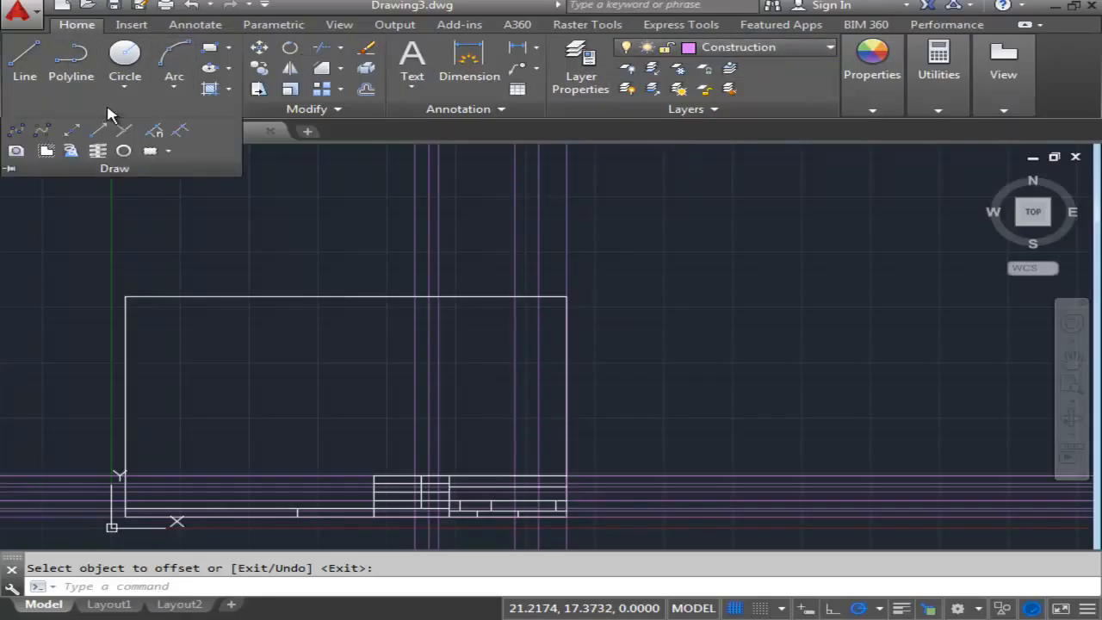
left_click(73, 135)
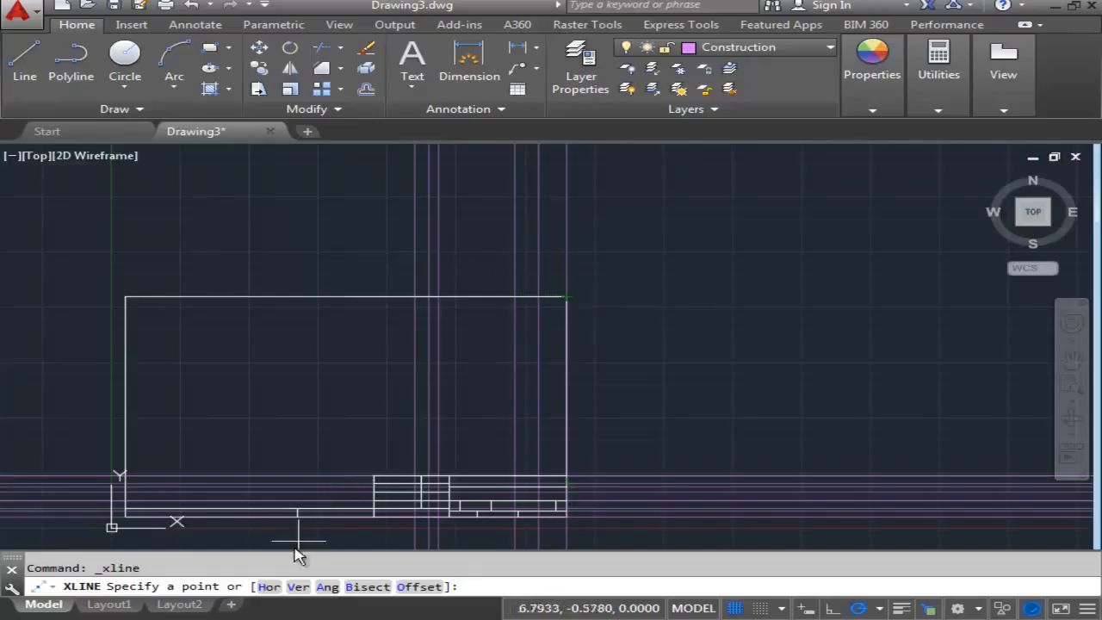
left_click(567, 297)
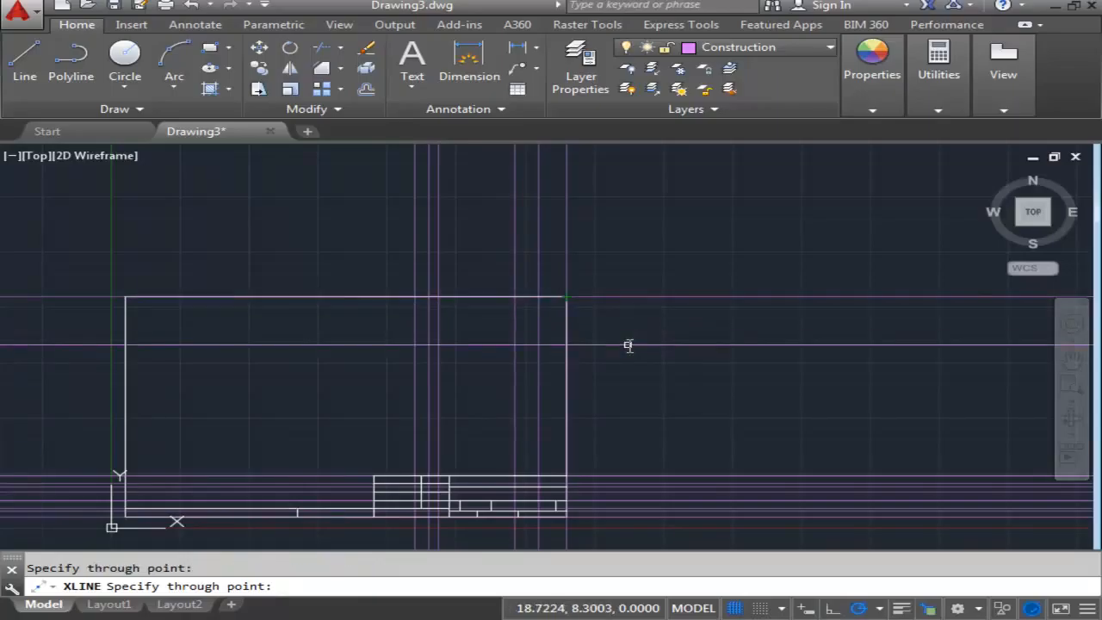
key("Return")
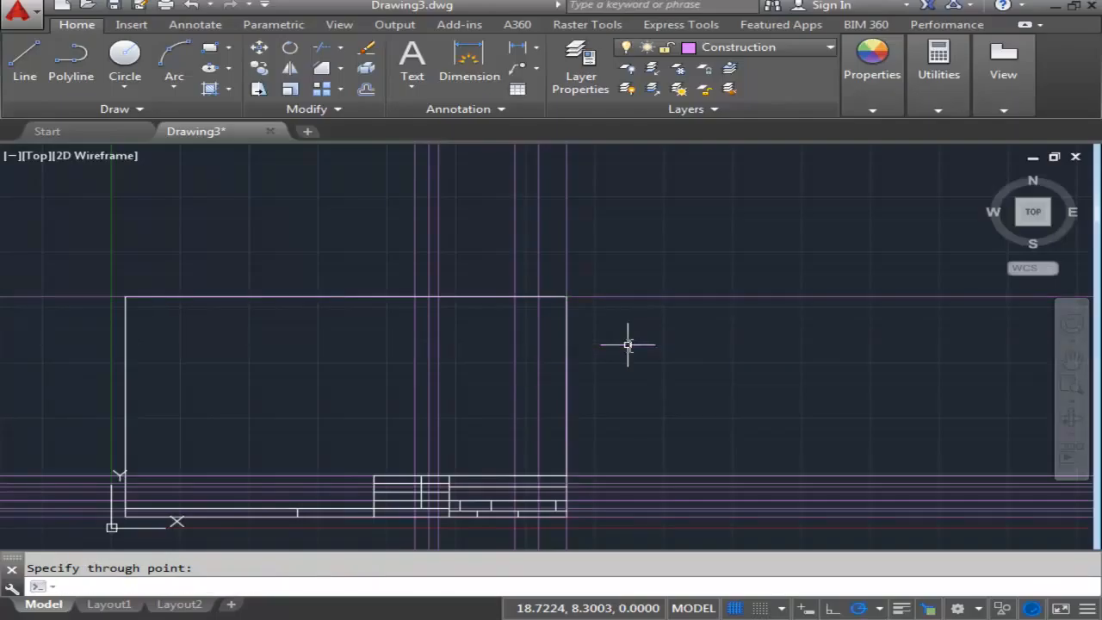
- Offset the construction line on the border's top edge into the sheet twice in succession, spacing the lines .25 apart
left_click(368, 91)
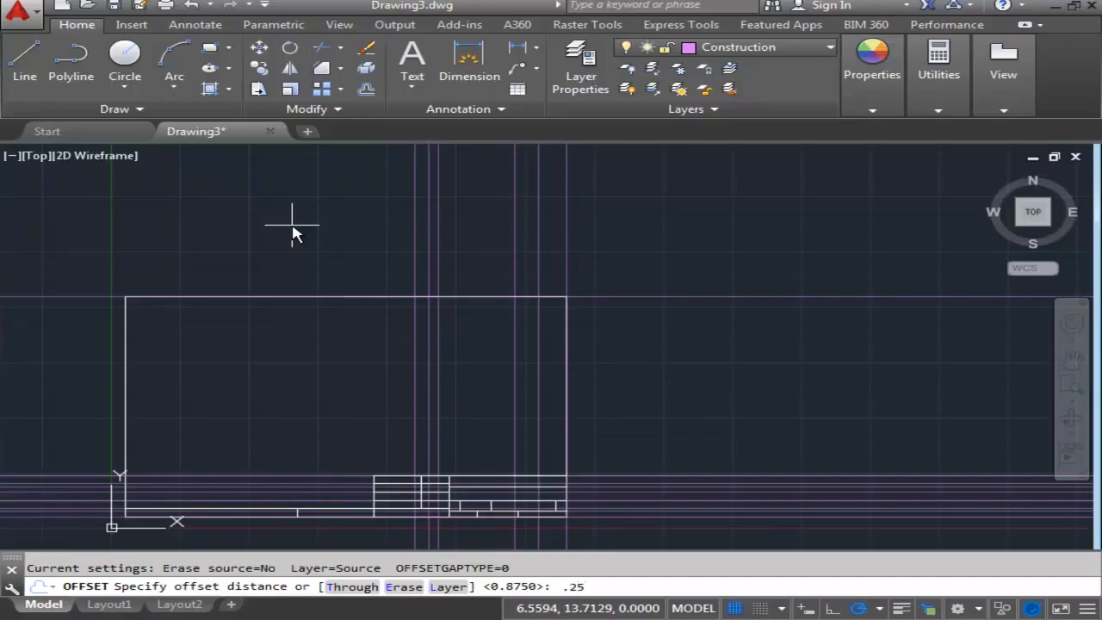
key("Return")
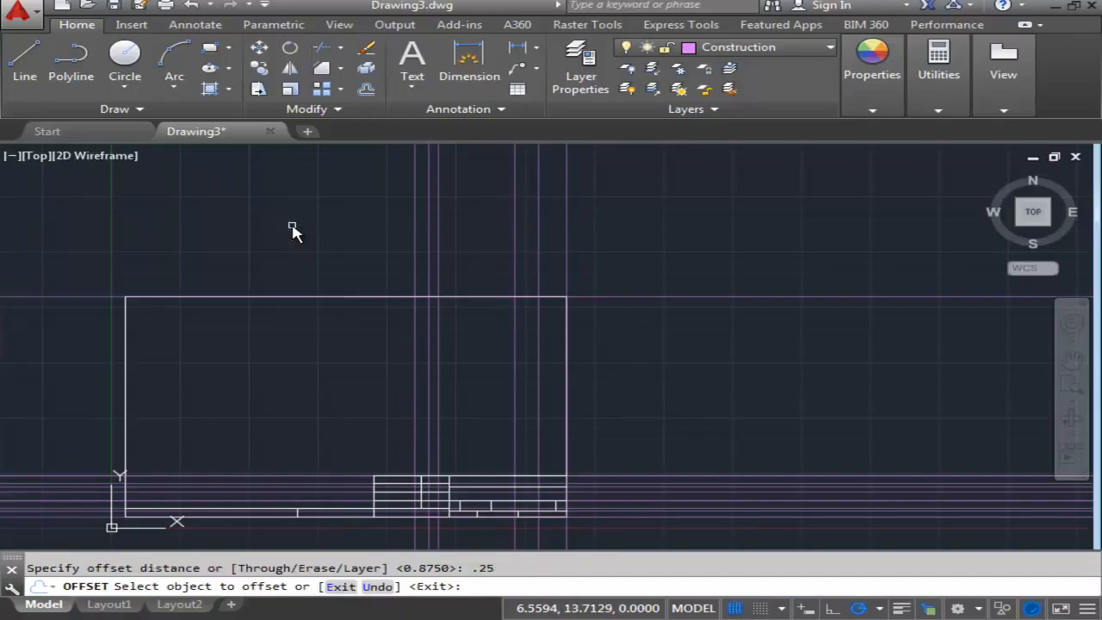
left_click(635, 298)
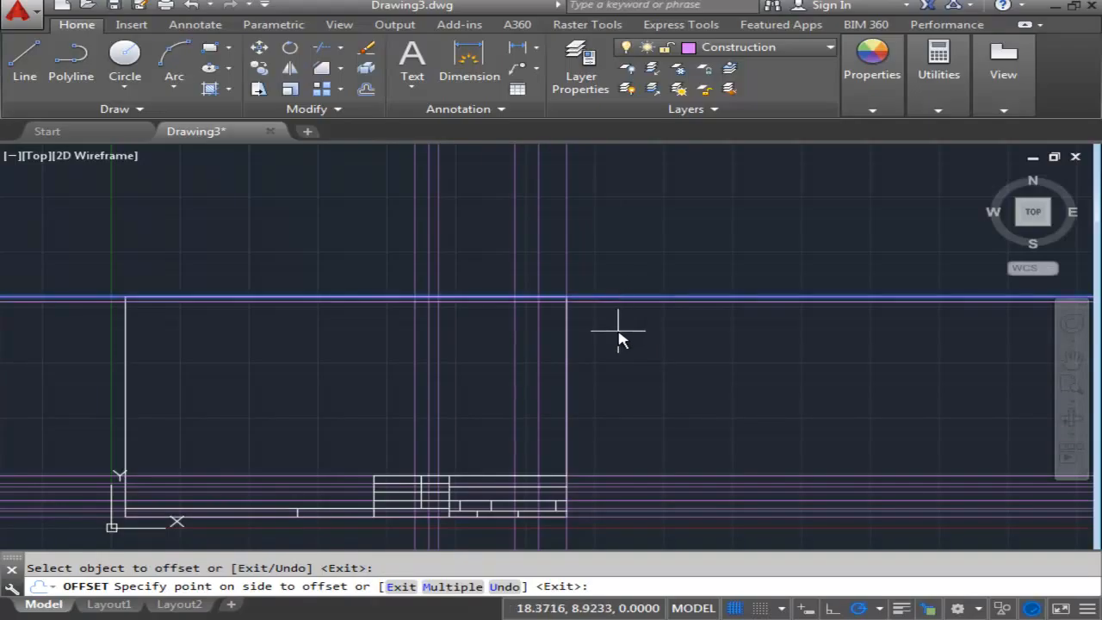
left_click(619, 335)
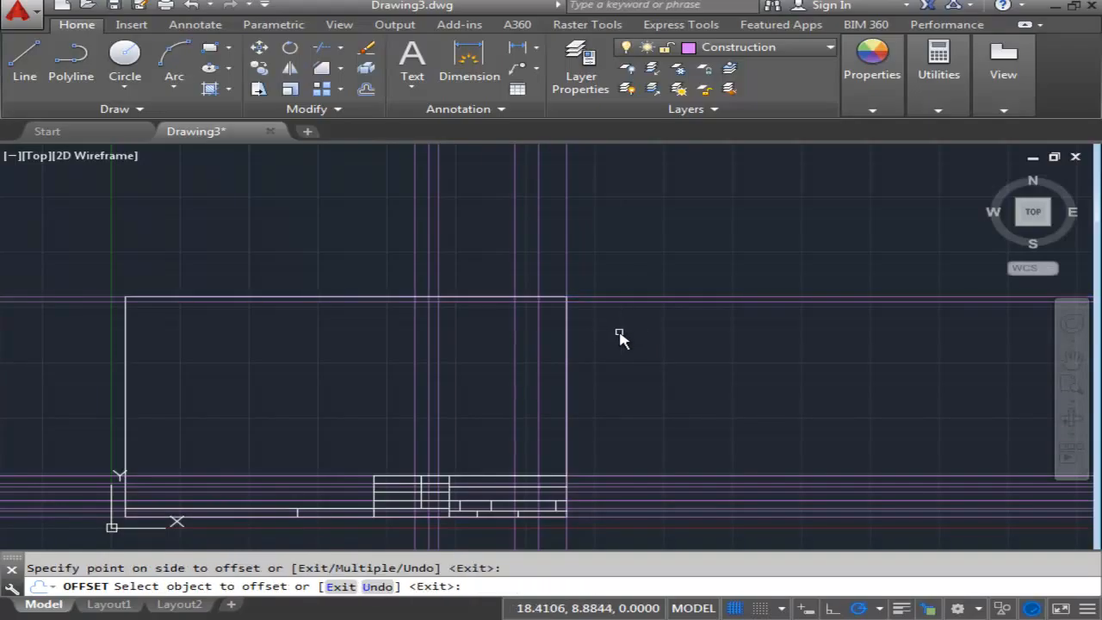
scroll(619, 335, "up", 4)
left_click(546, 261)
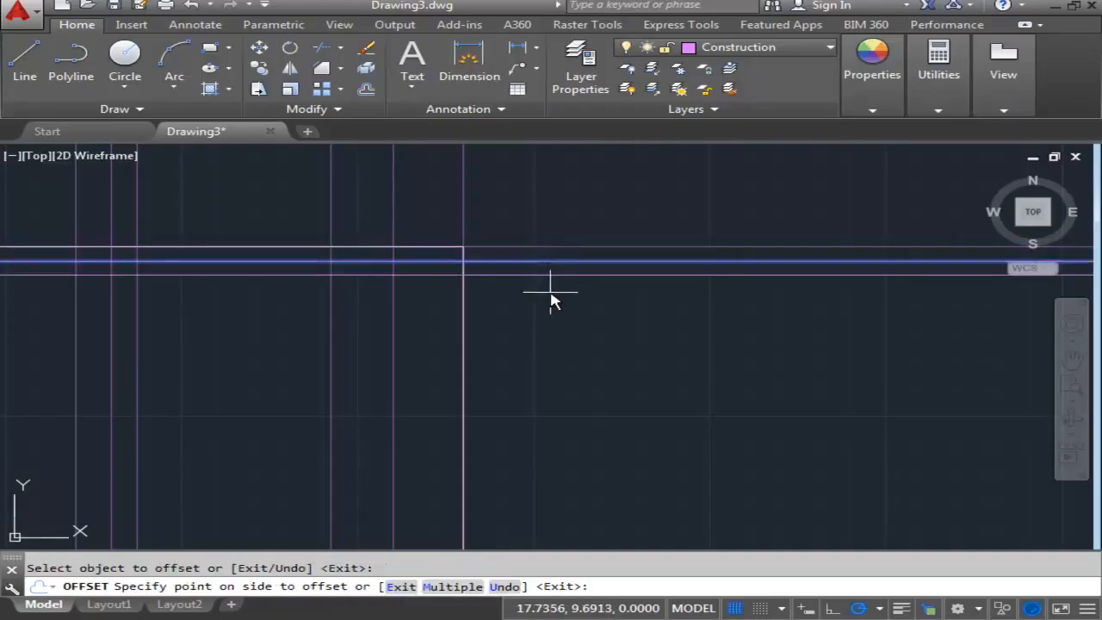
left_click(551, 298)
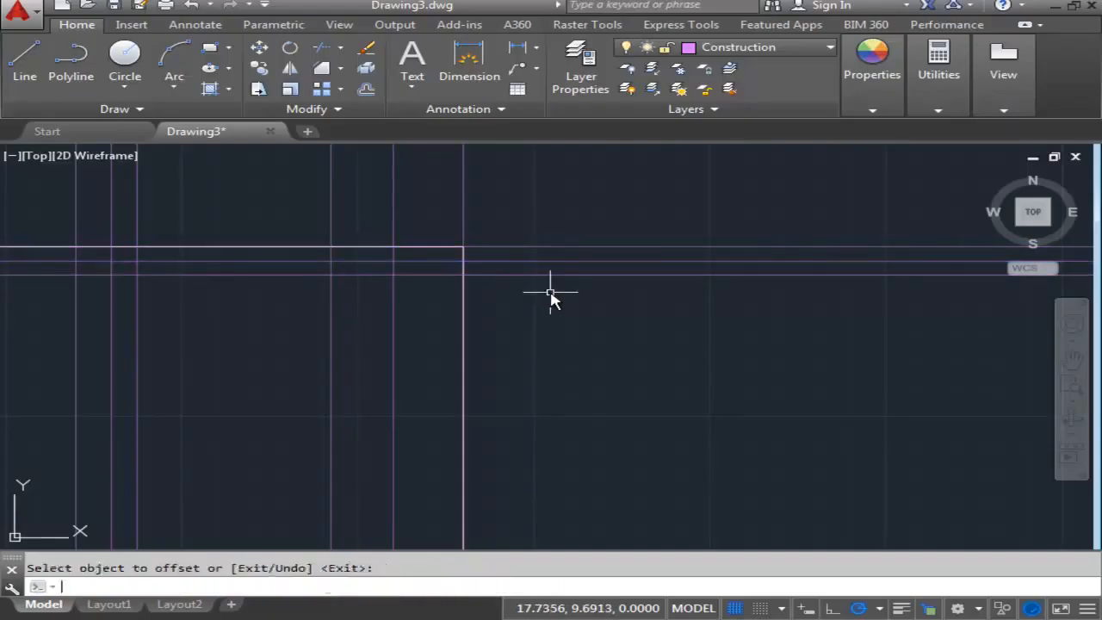
- On layer 0, draw the top-right block's left and bottom edges along the construction lines, from the border's top edge to its right edge
middle_click_drag(570, 333, 734, 411)
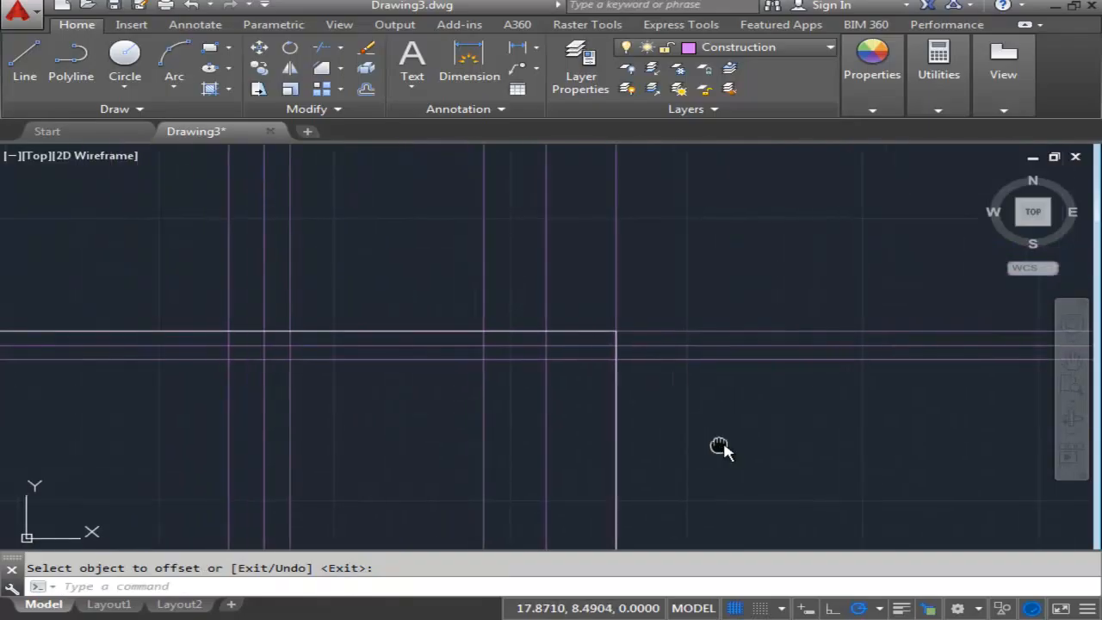
middle_click_drag(699, 447, 776, 442)
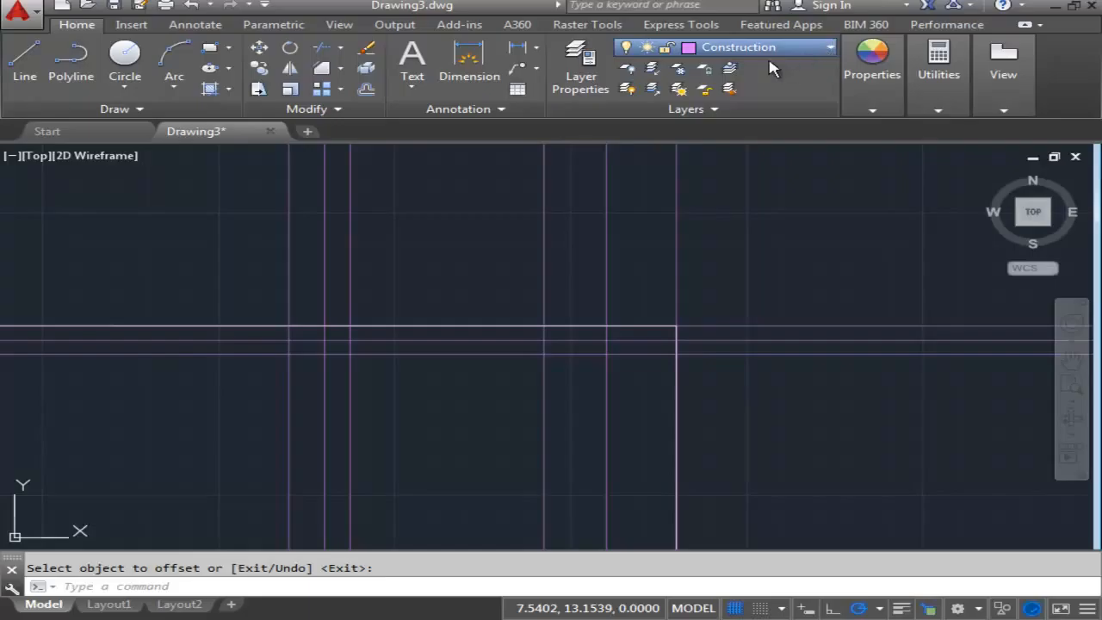
left_click(730, 68)
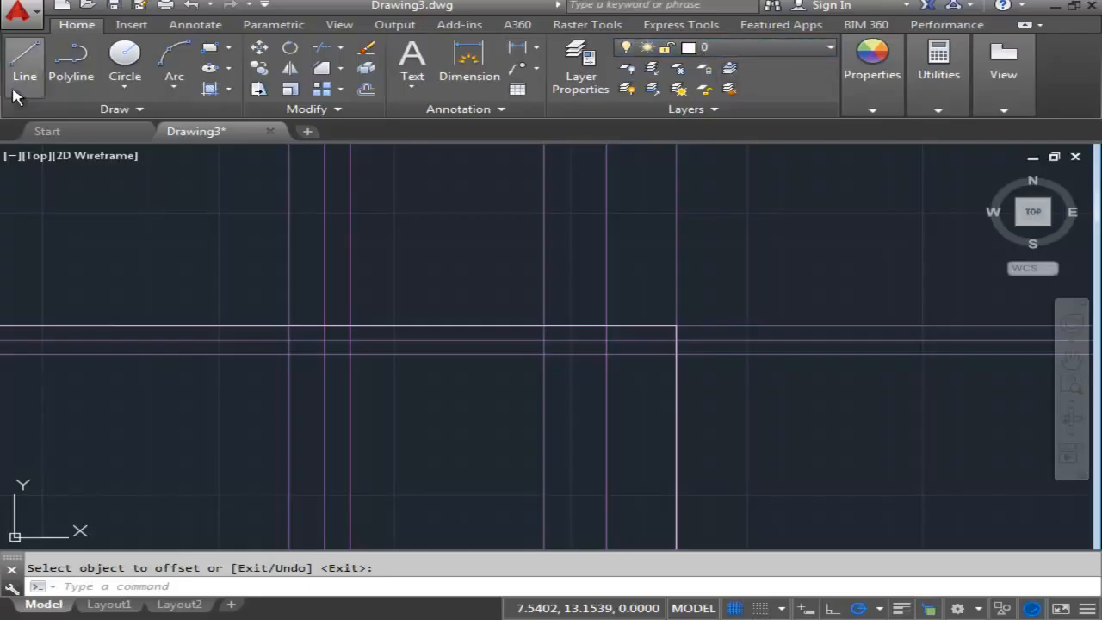
left_click(25, 57)
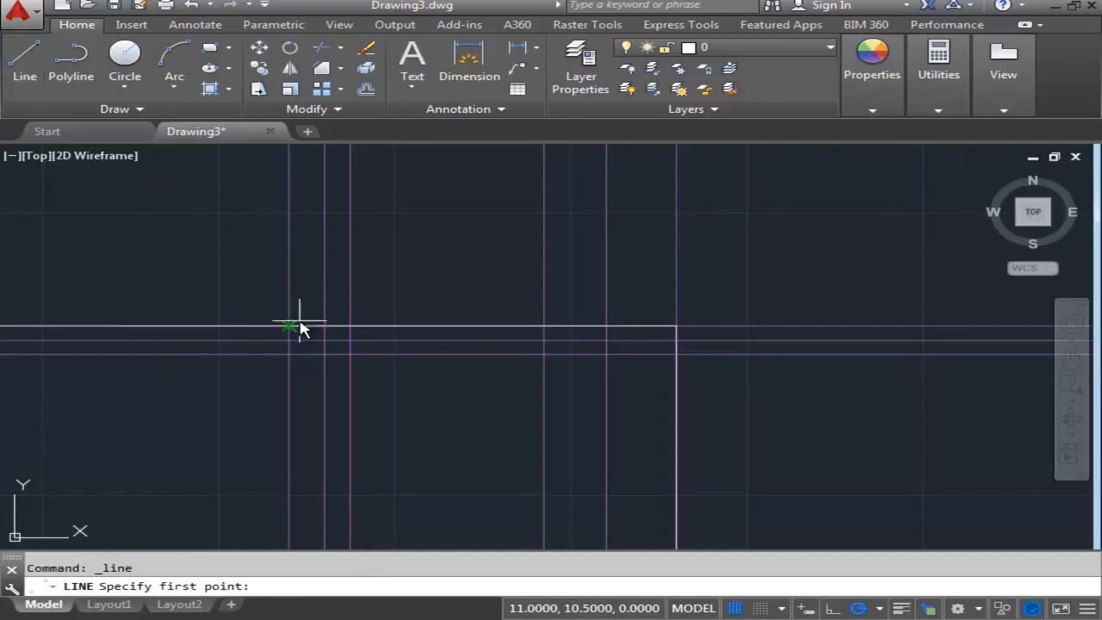
left_click(289, 334)
left_click(289, 353)
left_click(673, 357)
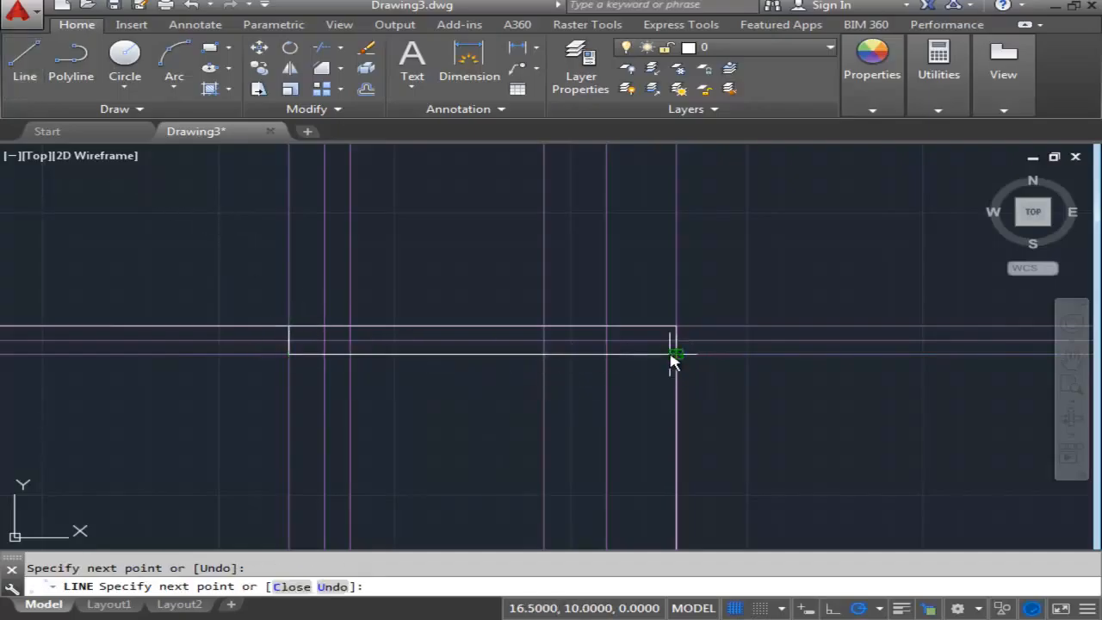
key("Escape")
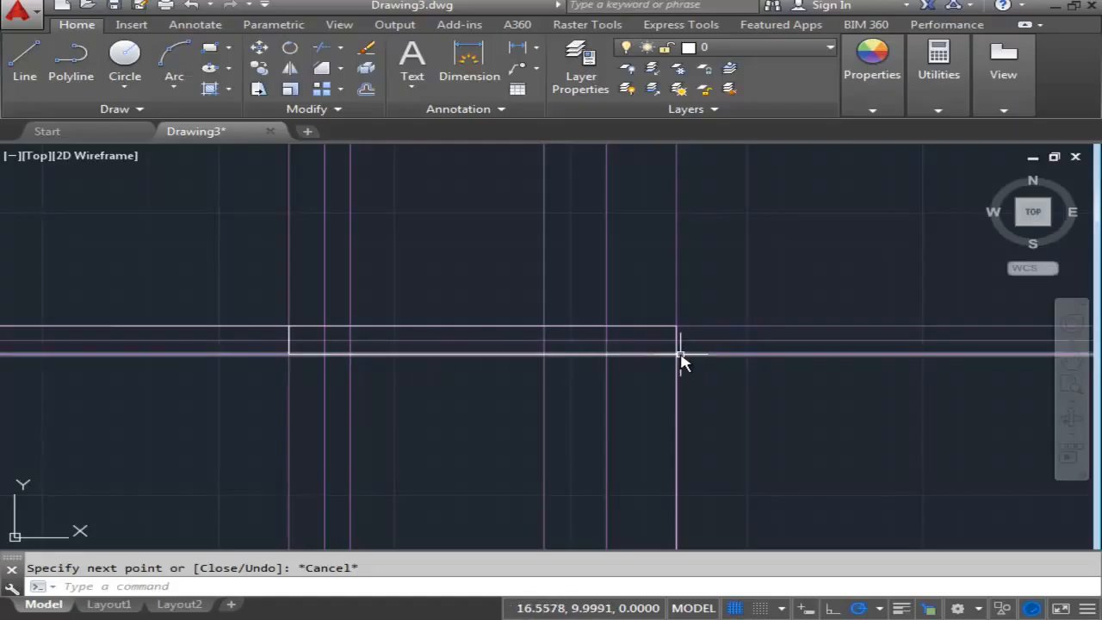
- Draw a horizontal line along the middle construction line, splitting the top-right block into two rows
left_click(25, 60)
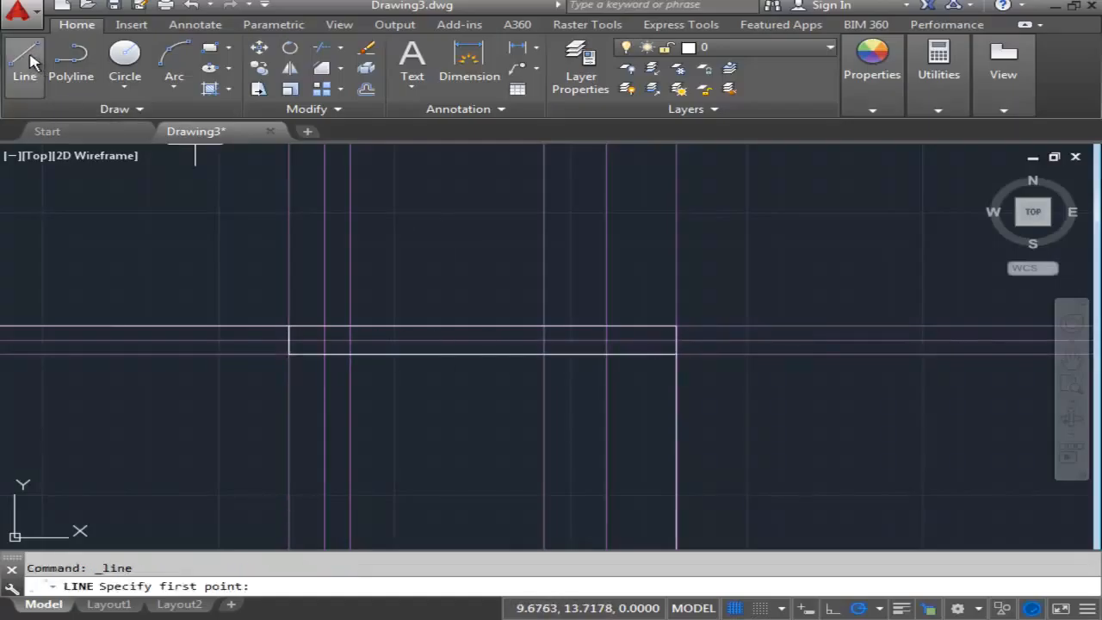
left_click(679, 348)
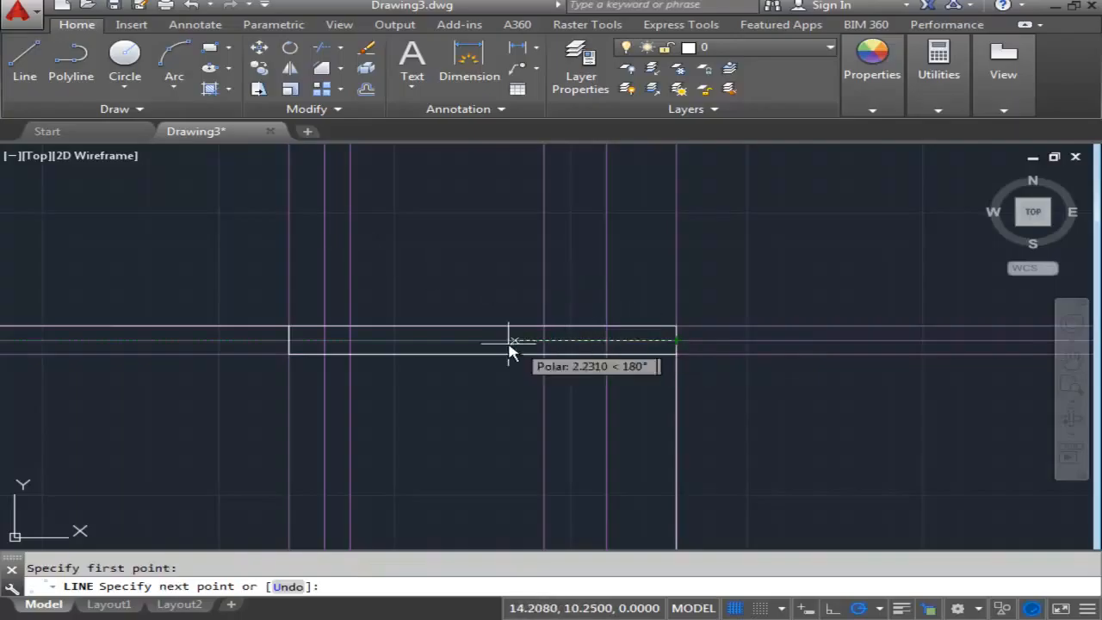
left_click(290, 342)
key("Escape")
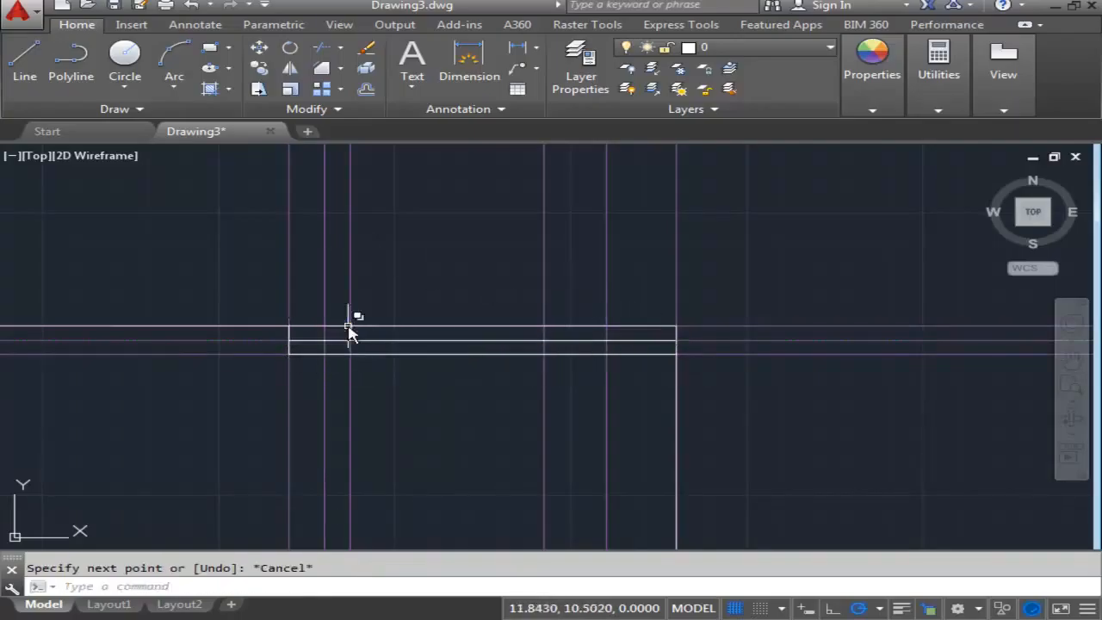
- Draw two vertical dividers in the block's lower row, along the second and third vertical construction lines from the left
left_click(25, 57)
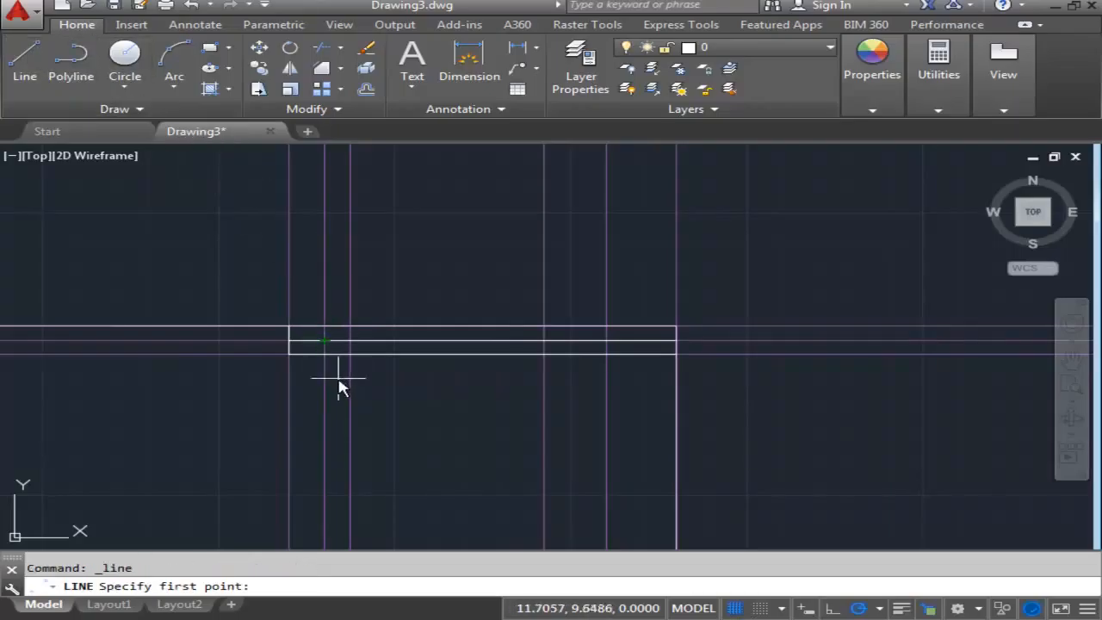
scroll(320, 352, "up", 3)
left_click(316, 308)
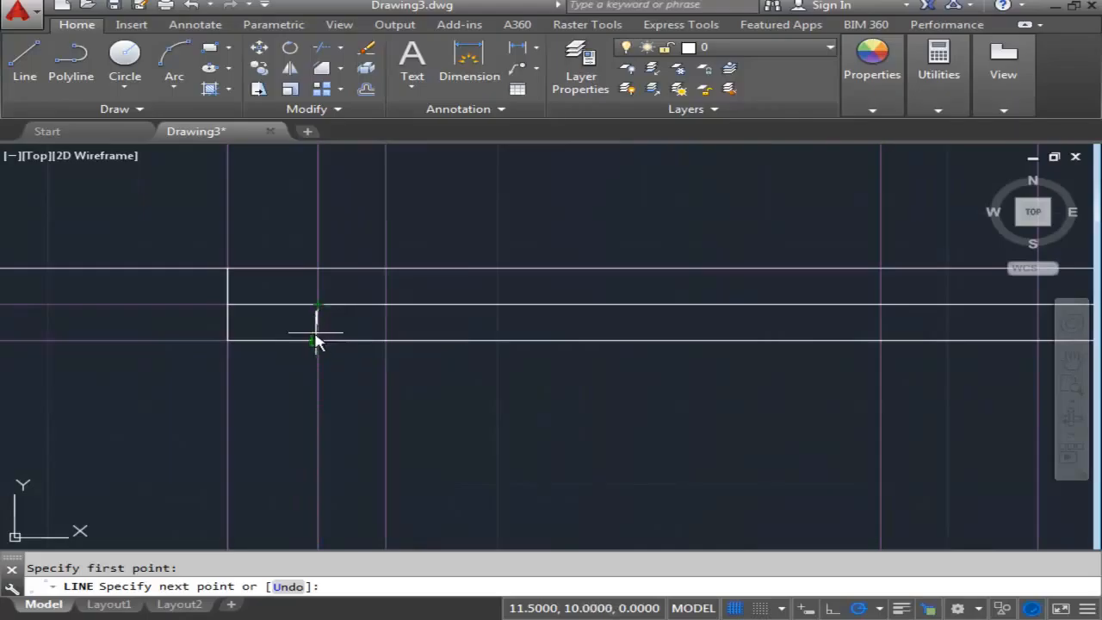
left_click(318, 340)
key("Escape")
left_click(43, 52)
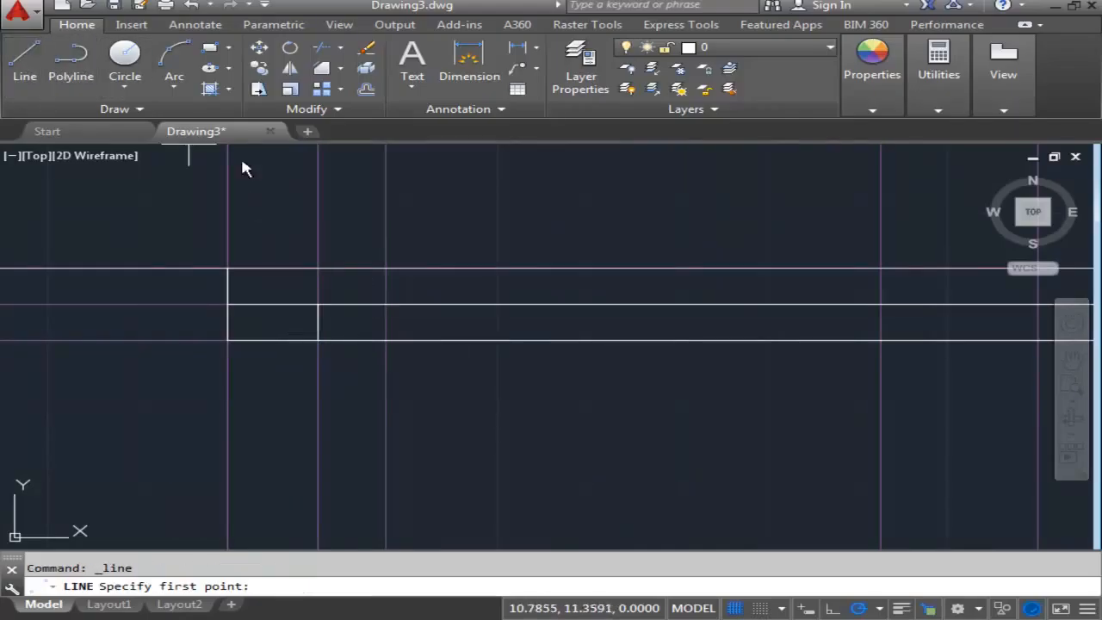
left_click(385, 306)
left_click(385, 340)
key("Escape")
- Draw two more vertical dividers in the lower row, along the two construction lines nearest the border's right edge
scroll(650, 338, "down", 4)
middle_click_drag(797, 337, 632, 345)
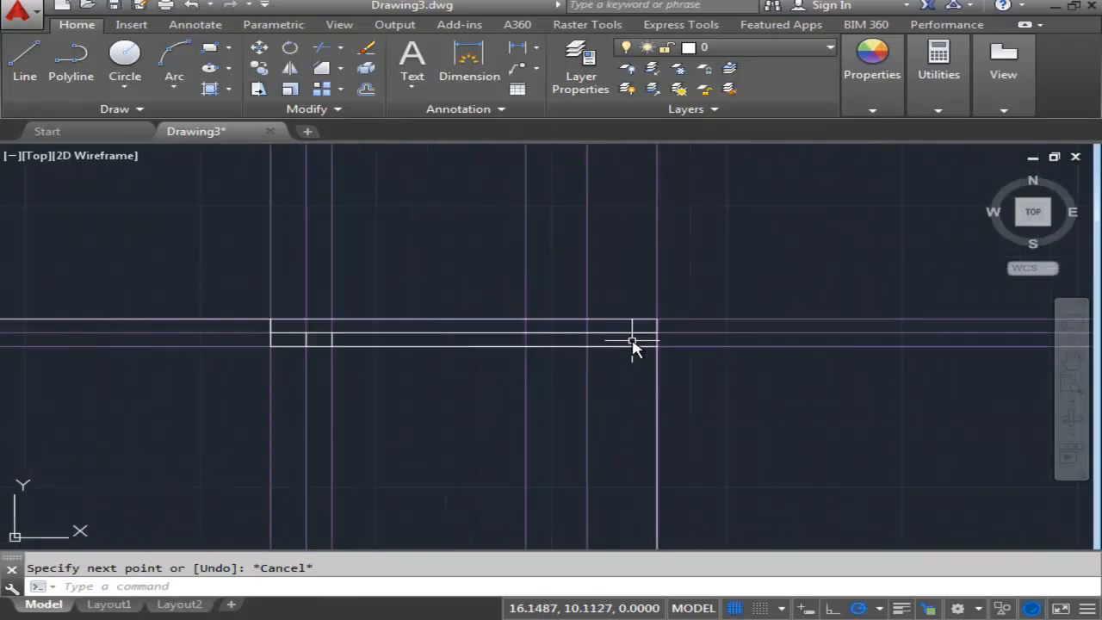
left_click(25, 60)
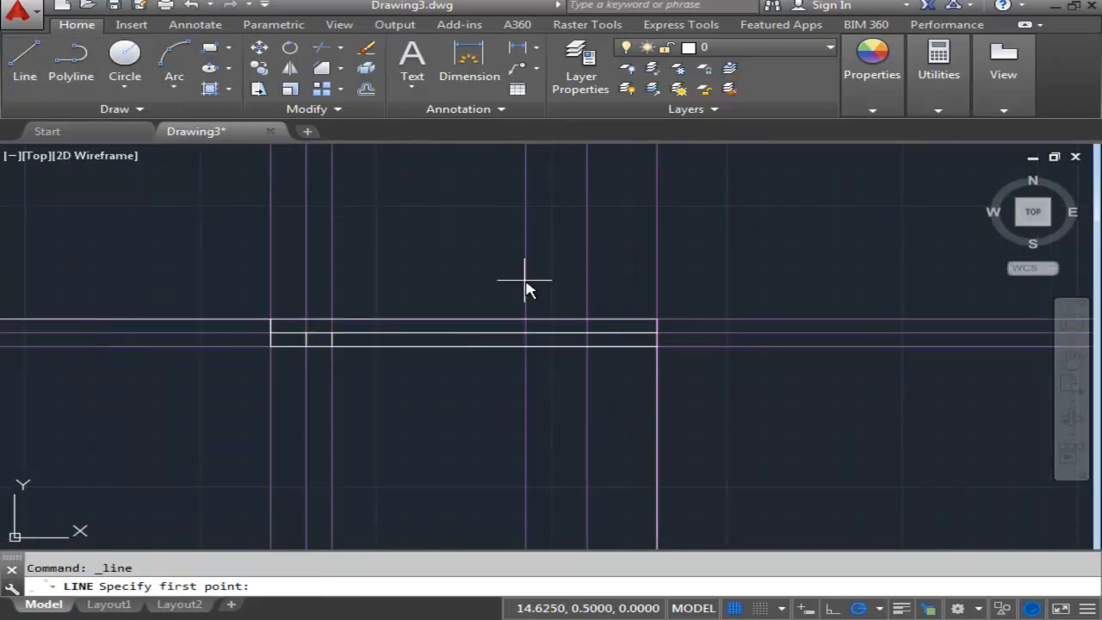
left_click(588, 345)
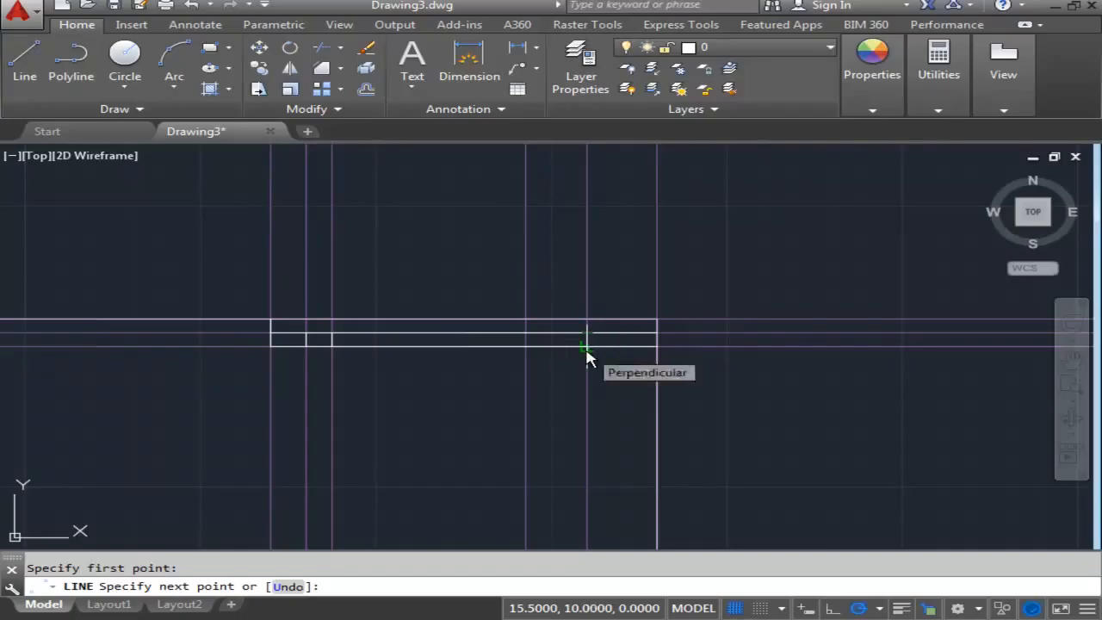
left_click(588, 354)
key("Escape")
left_click(24, 57)
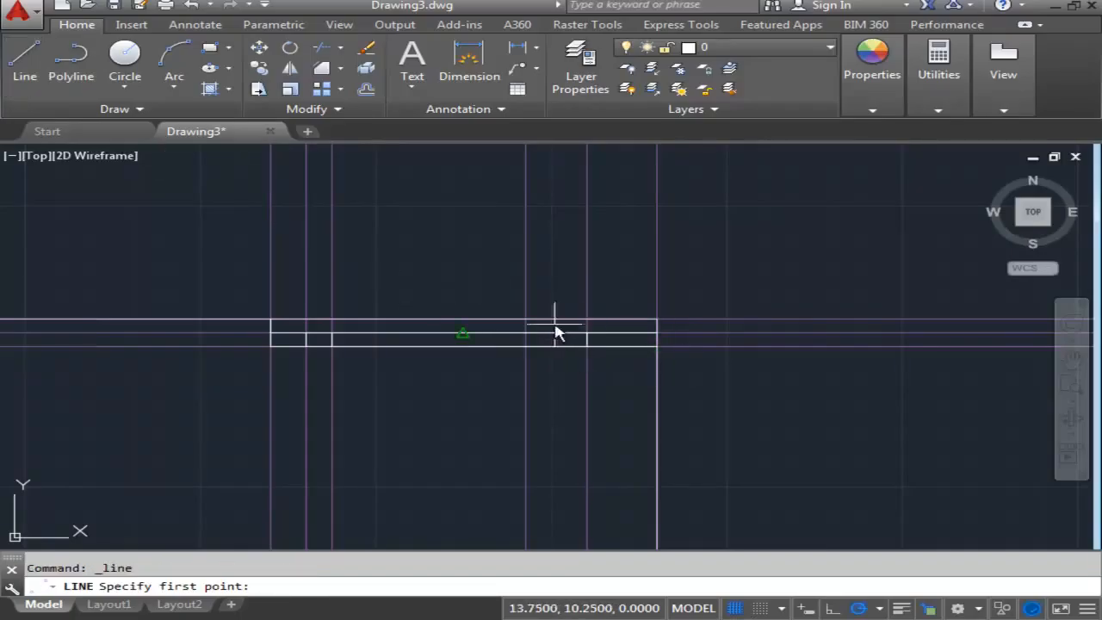
left_click(528, 336)
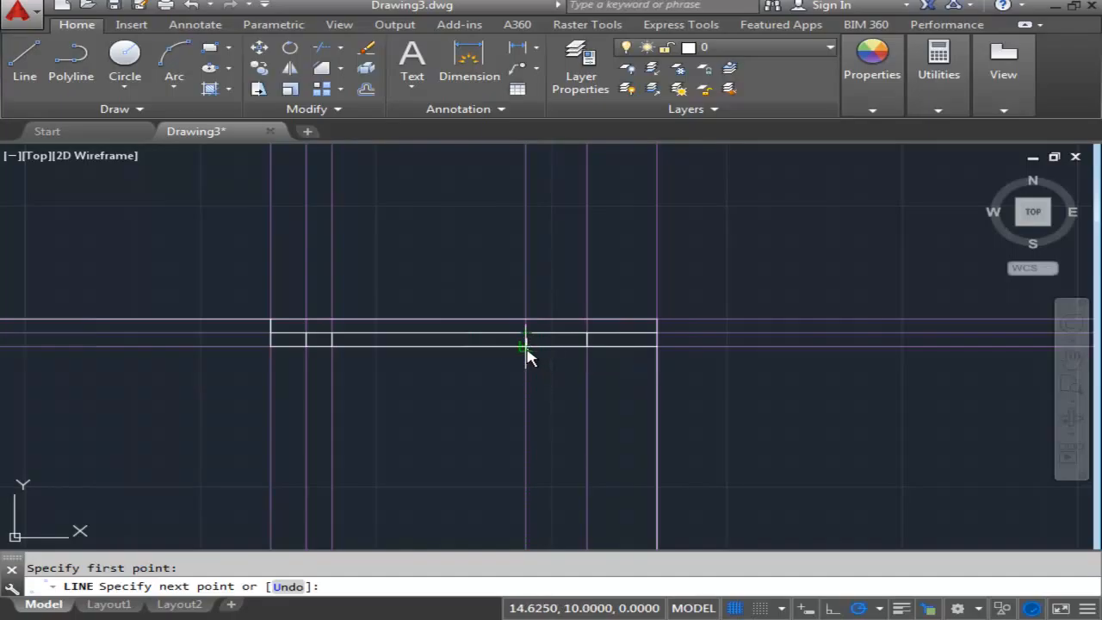
key("Escape")
- Hide the Construction layer, leaving only the border and block linework on the sheet
mouse_move(650, 369)
middle_mouse_down()
mouse_move(697, 376)
mouse_move(662, 414)
mouse_move(675, 301)
middle_mouse_up()
scroll(676, 302, "down", 4)
middle_click_drag(769, 373, 721, 317)
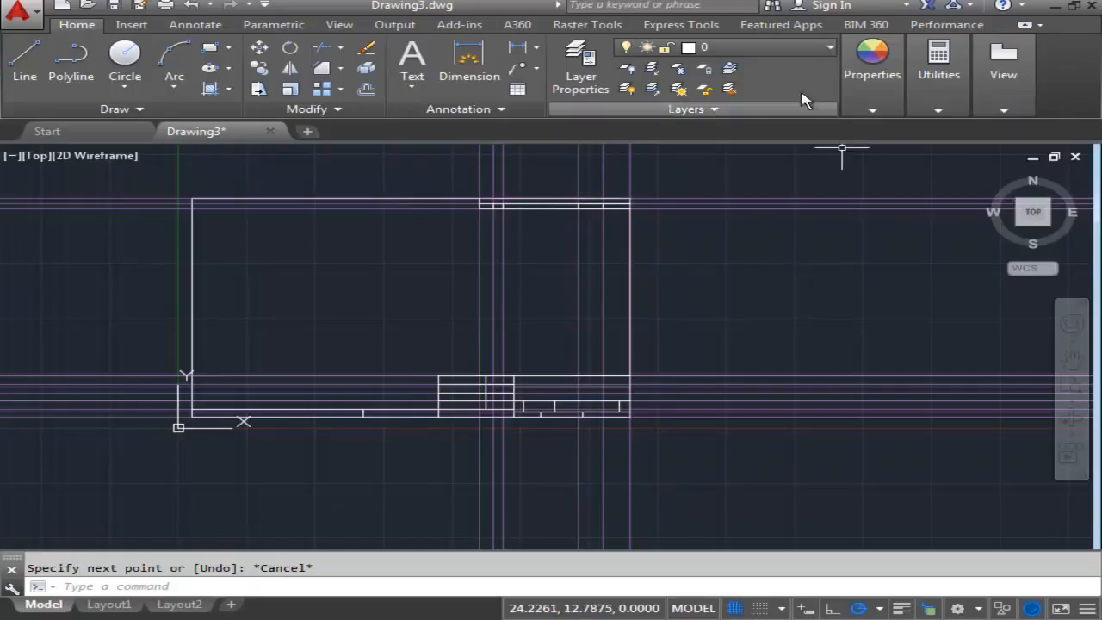
left_click(628, 90)
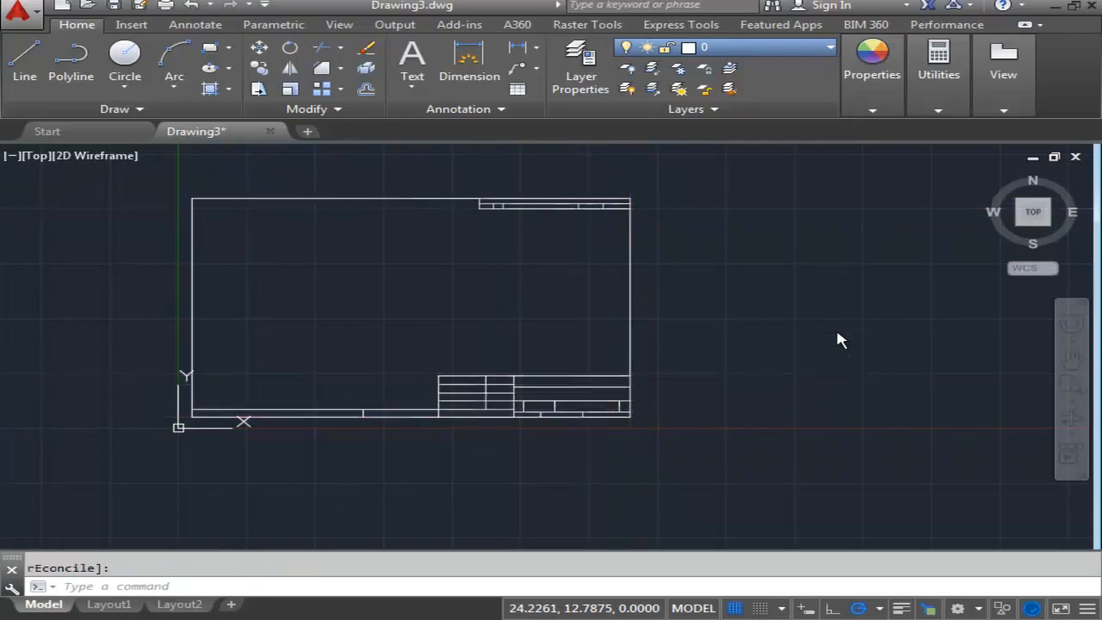
middle_click_drag(714, 327, 801, 331)
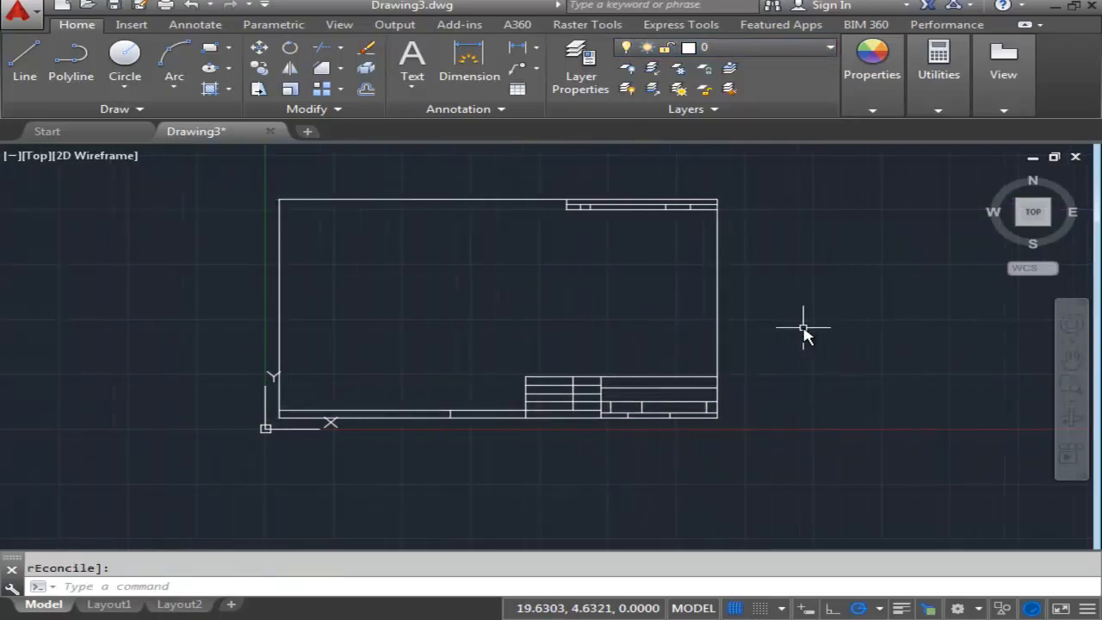